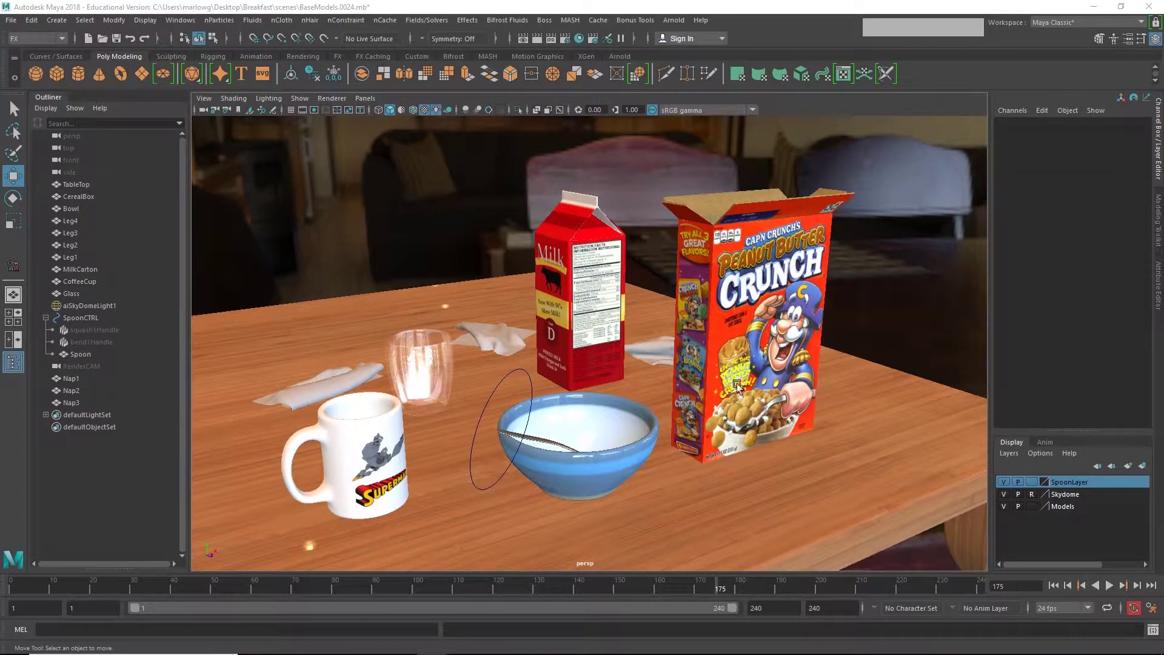
- Add a polygon sphere and scale it down to a small disc size near the milk carton
click(31, 76)
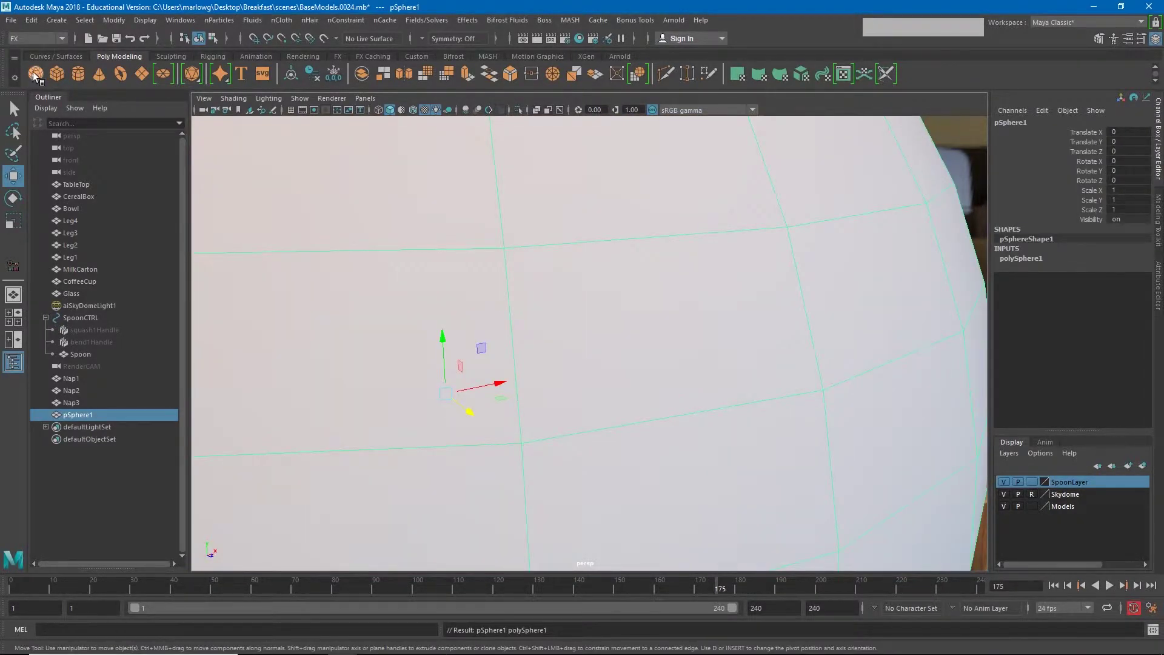
key(f)
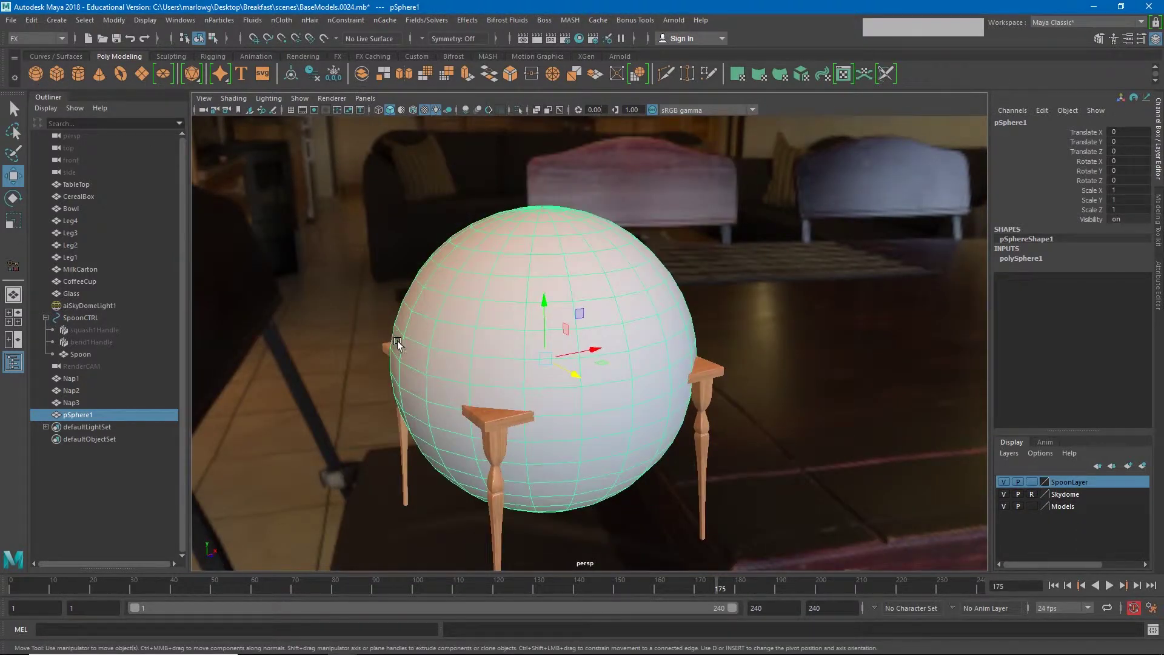
key(r)
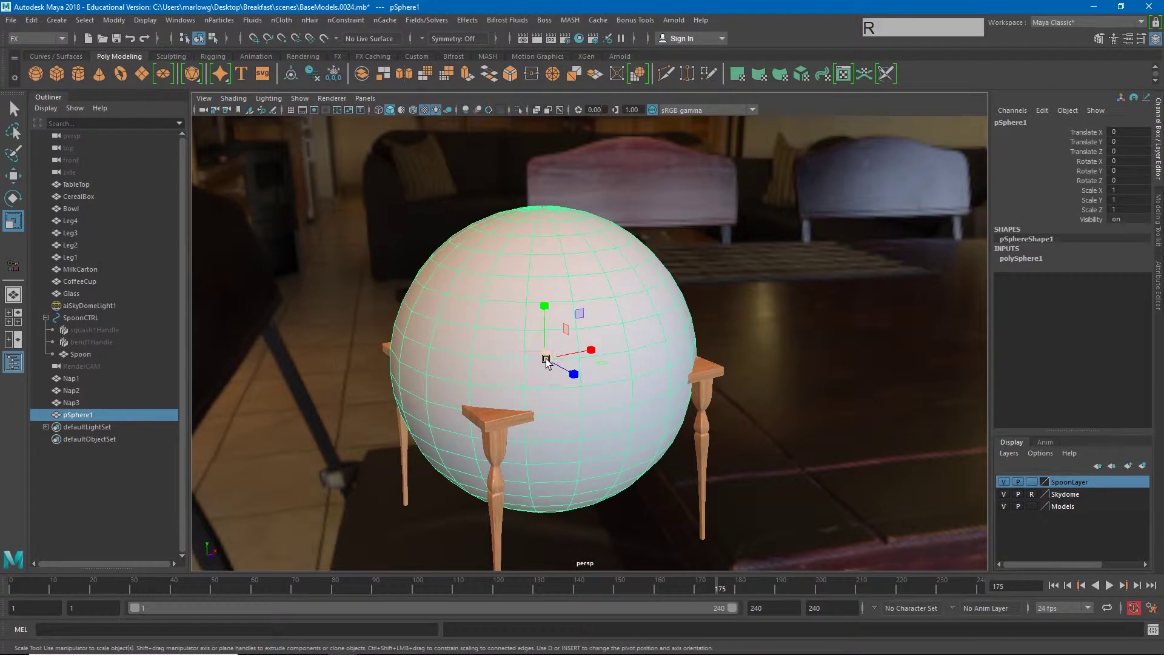
drag(547, 362, 338, 424)
alt+right_drag(337, 425, 465, 396)
alt+middle_drag(465, 397, 436, 391)
alt+right_drag(437, 392, 510, 410)
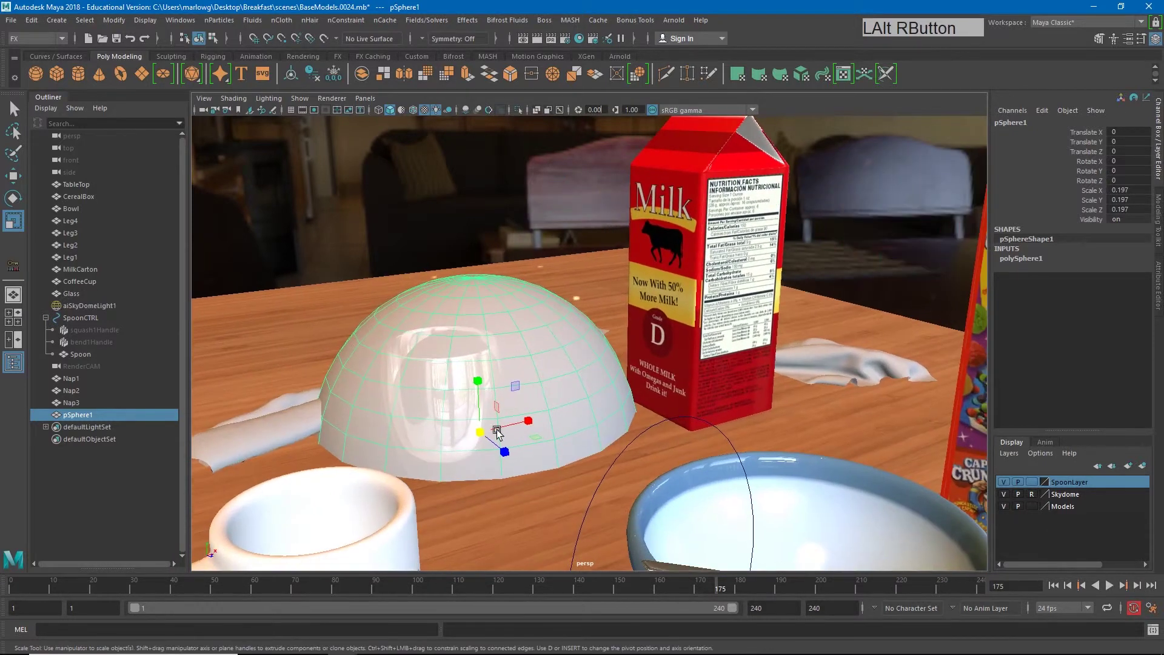
click(482, 432)
drag(482, 432, 277, 467)
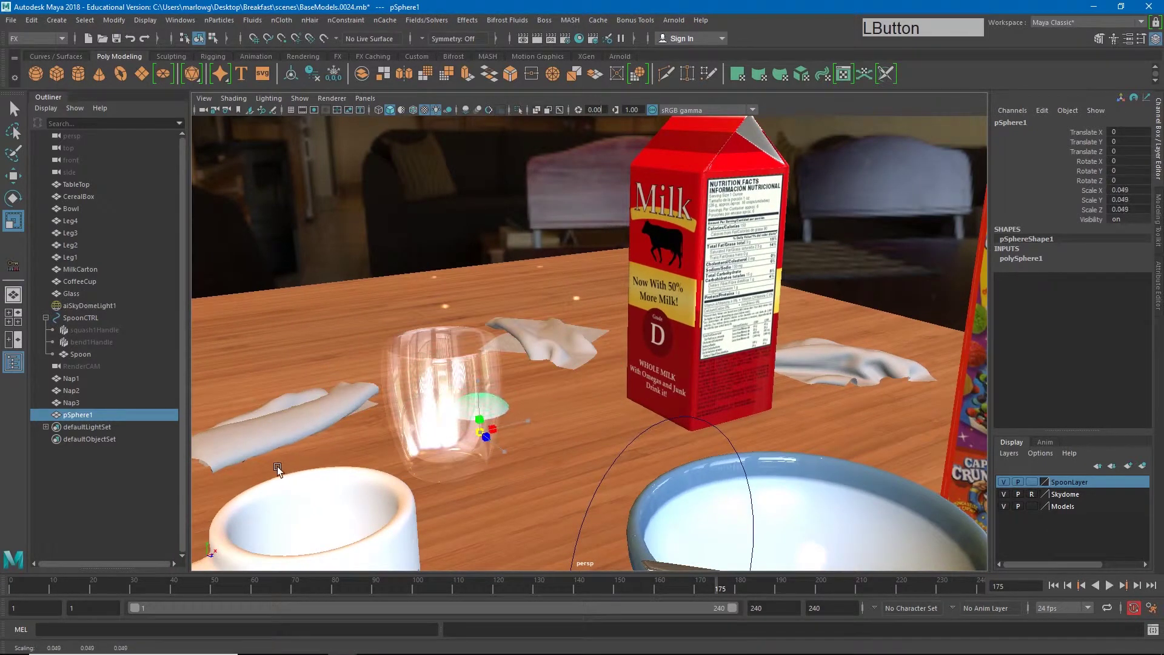
- Raise the sphere slightly, shrink it to cereal size, and rename it OrigCereal
key(w)
mouse_move(481, 387)
mouse_down()
mouse_move(490, 359)
mouse_move(645, 486)
mouse_up()
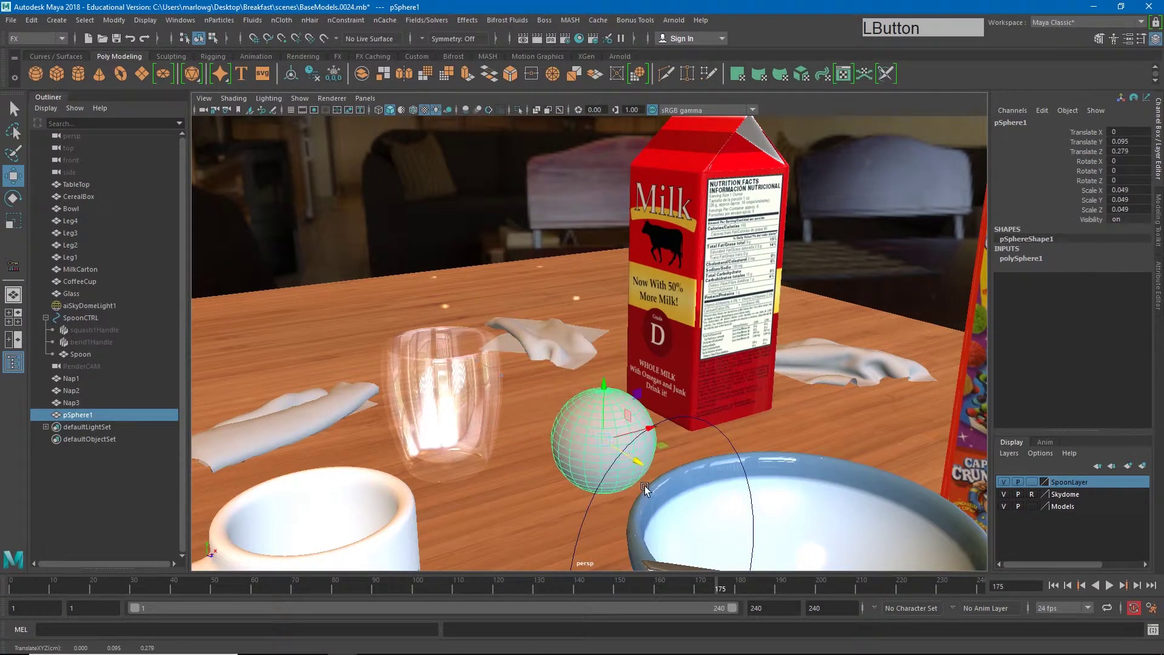
key(r)
mouse_move(605, 441)
mouse_down()
mouse_move(526, 461)
mouse_move(662, 464)
mouse_up()
key(e)
alt+middle_drag(661, 464, 618, 445)
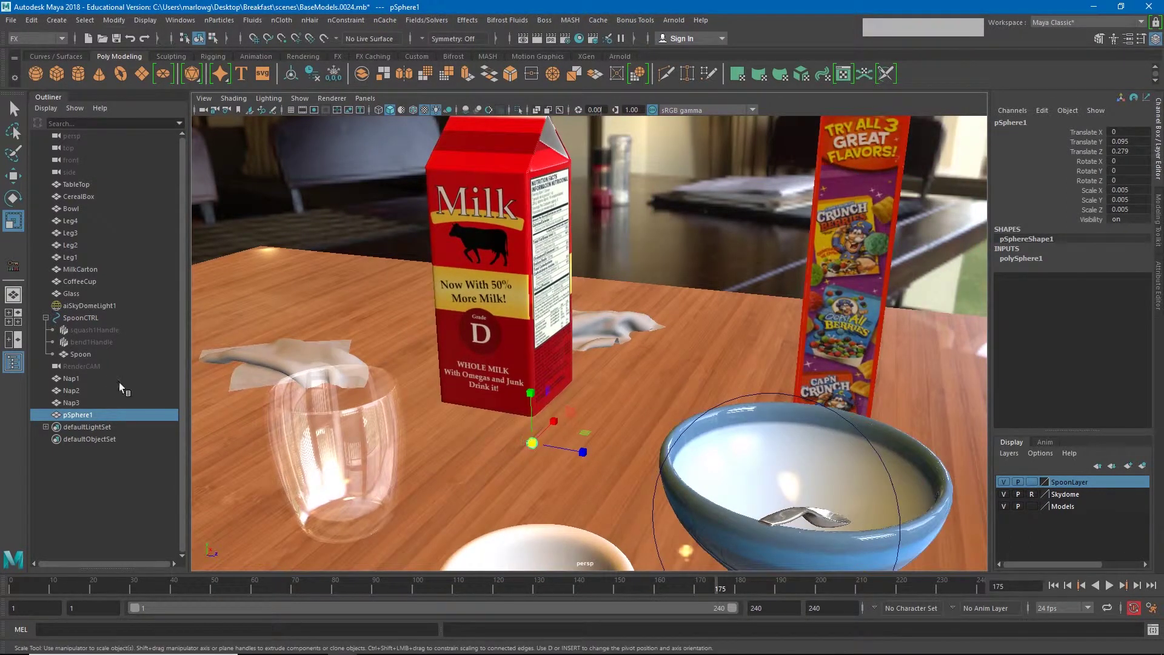
double_click(81, 415)
text(OrigCereal)
key(Return)
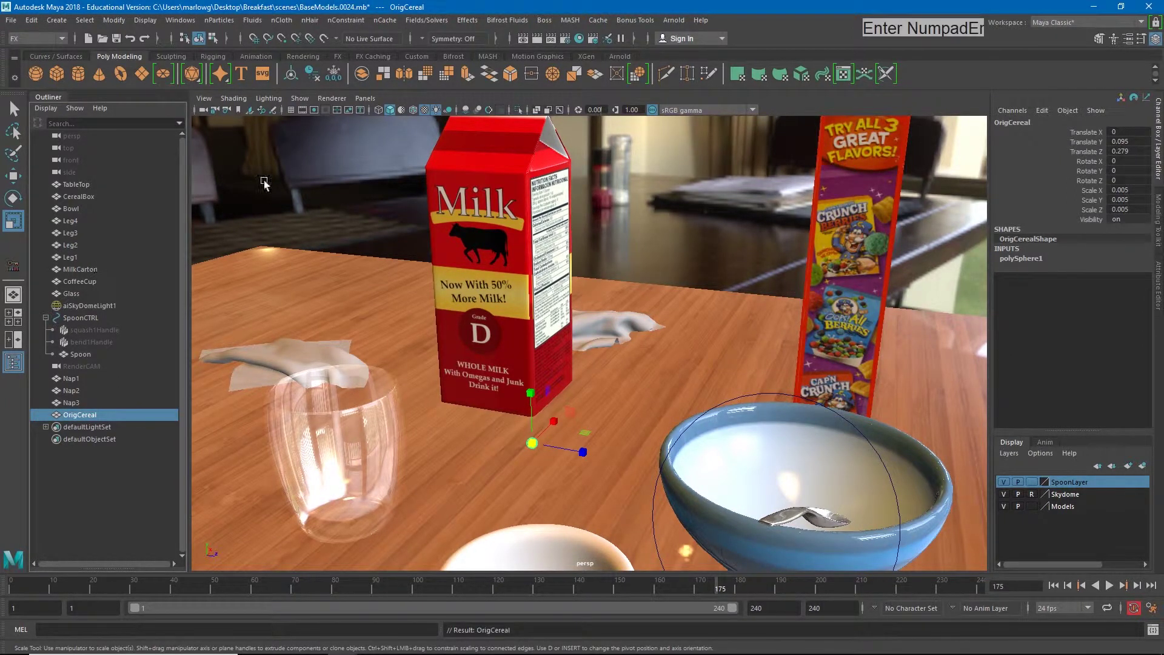
- Assign a new Arnold aiStandardSurface material to OrigCereal
right_click(527, 319)
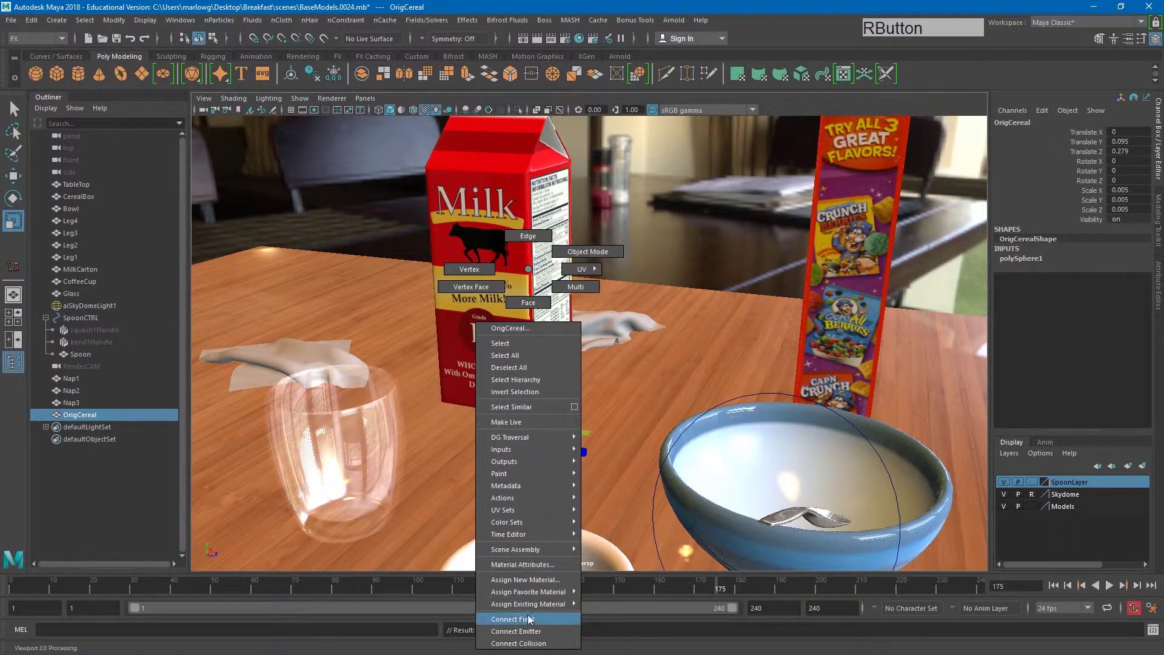
click(528, 580)
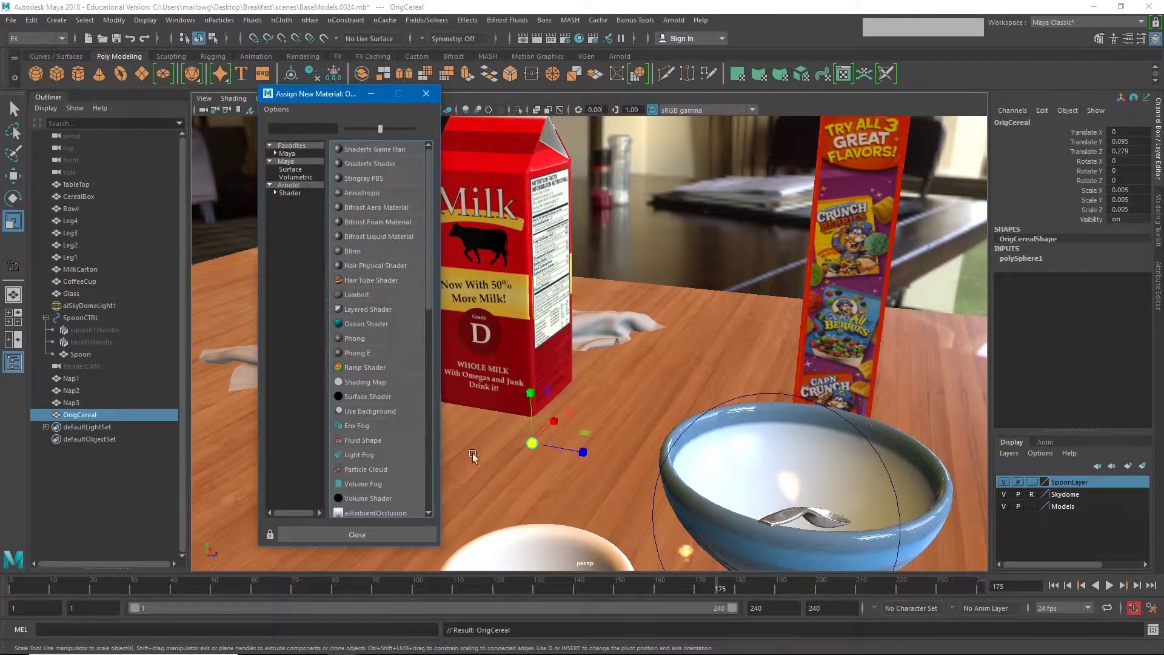
click(288, 193)
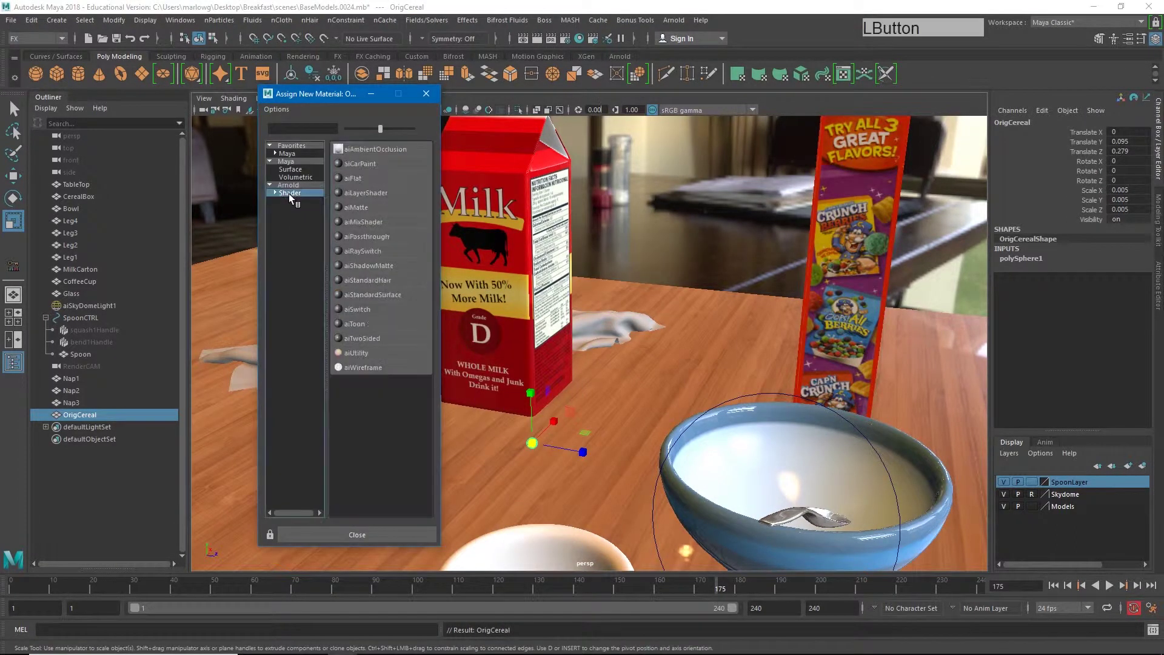
click(382, 298)
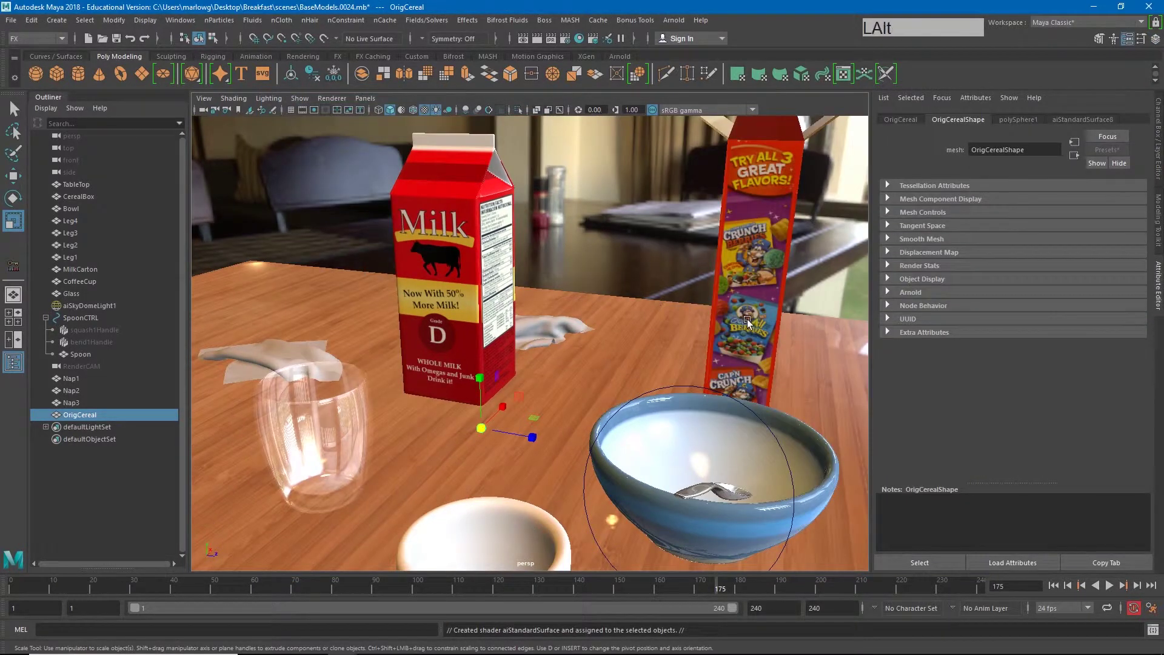
alt+drag(742, 320, 656, 314)
mouse_move(656, 314)
alt+middle_down()
mouse_move(675, 400)
mouse_move(637, 393)
alt+middle_up()
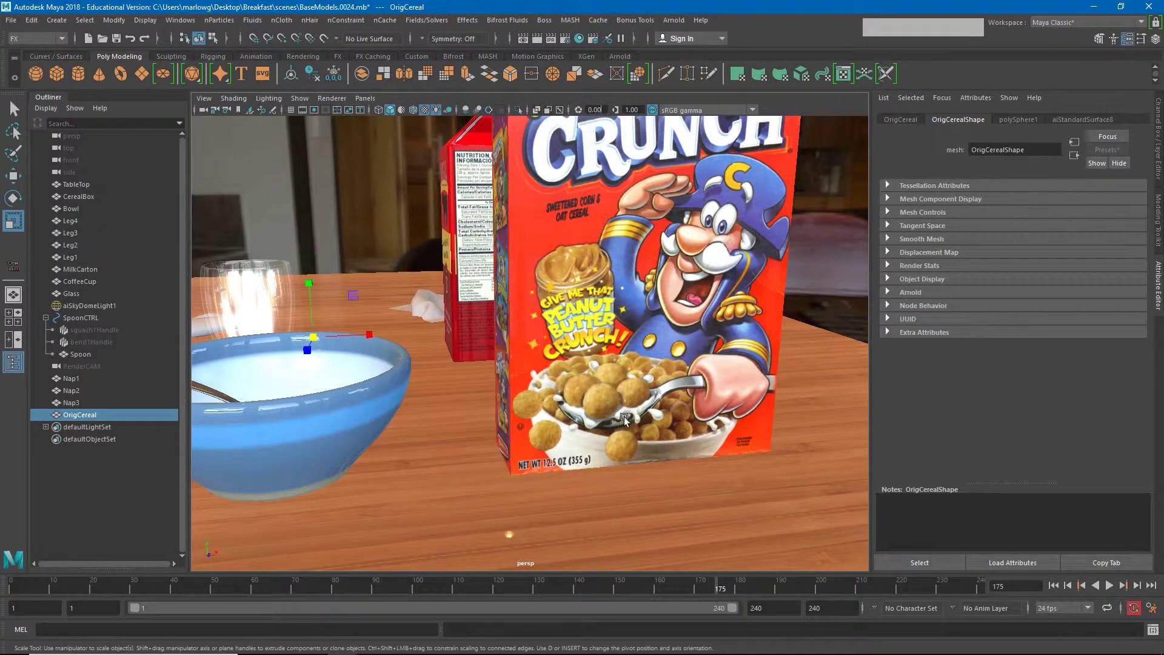
alt+drag(602, 400, 443, 406)
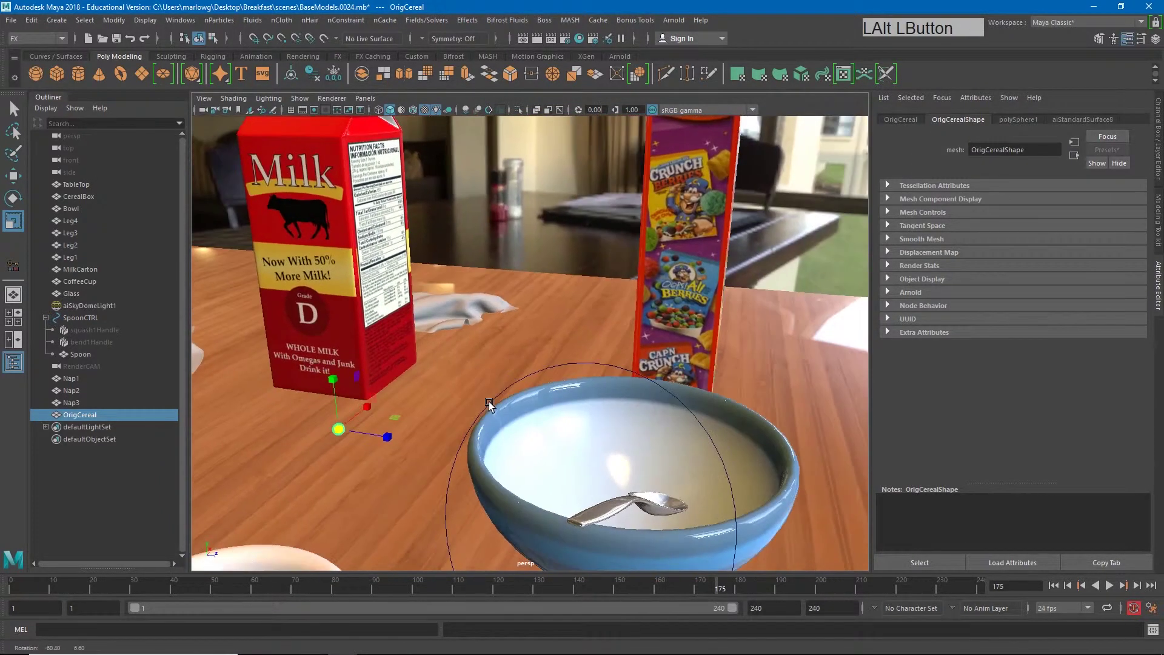
- Set the material's Specular Weight to 0 and its Base Color to tan
click(1097, 120)
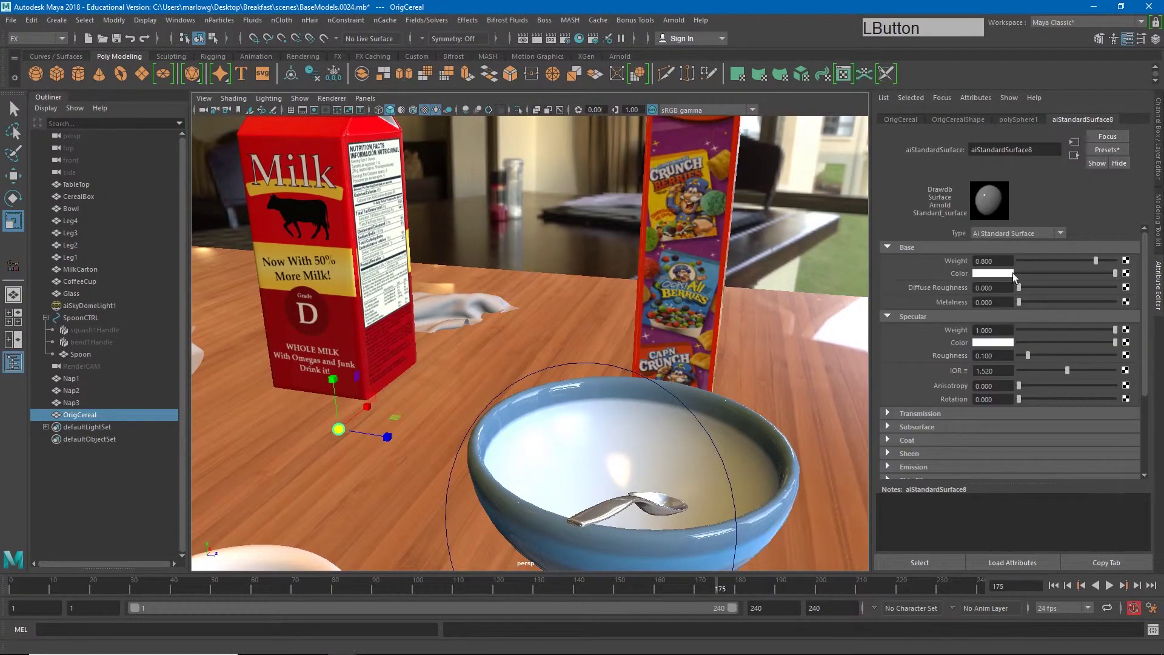
click(1119, 332)
click(999, 272)
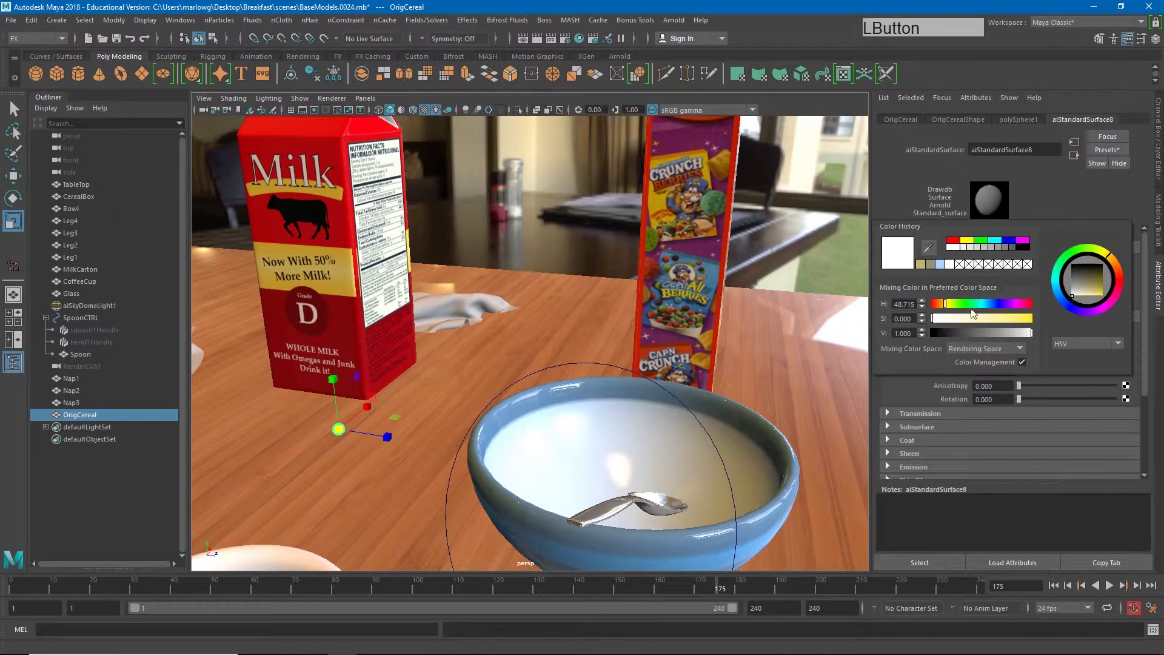
click(922, 265)
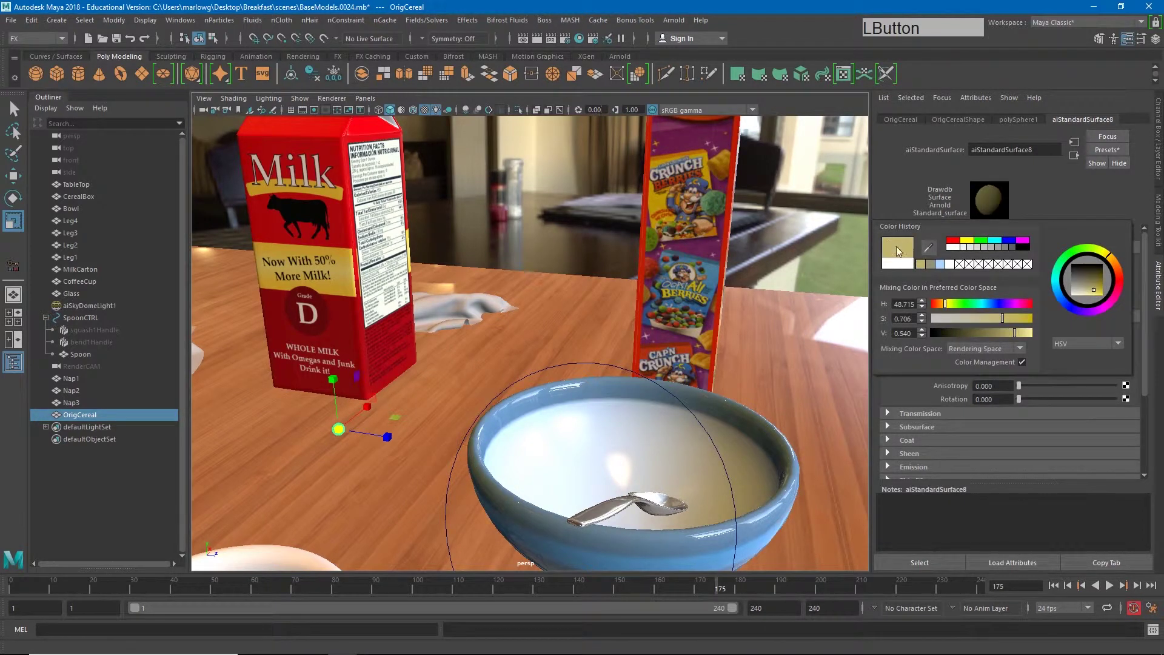
click(523, 288)
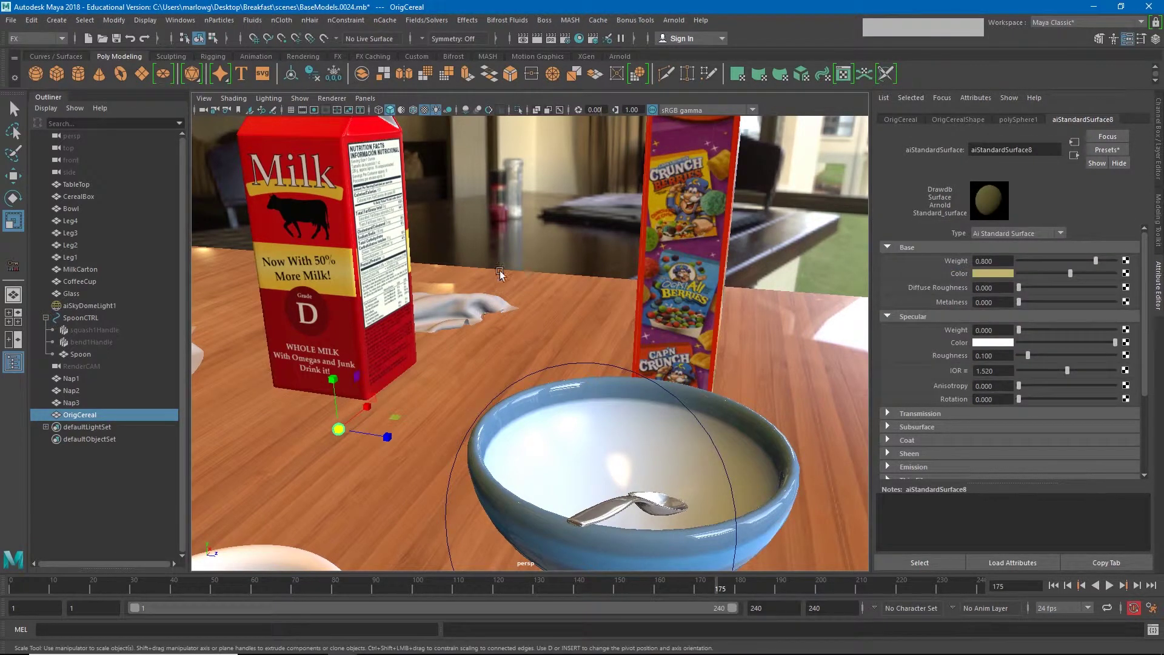
click(506, 266)
alt+drag(538, 232, 292, 435)
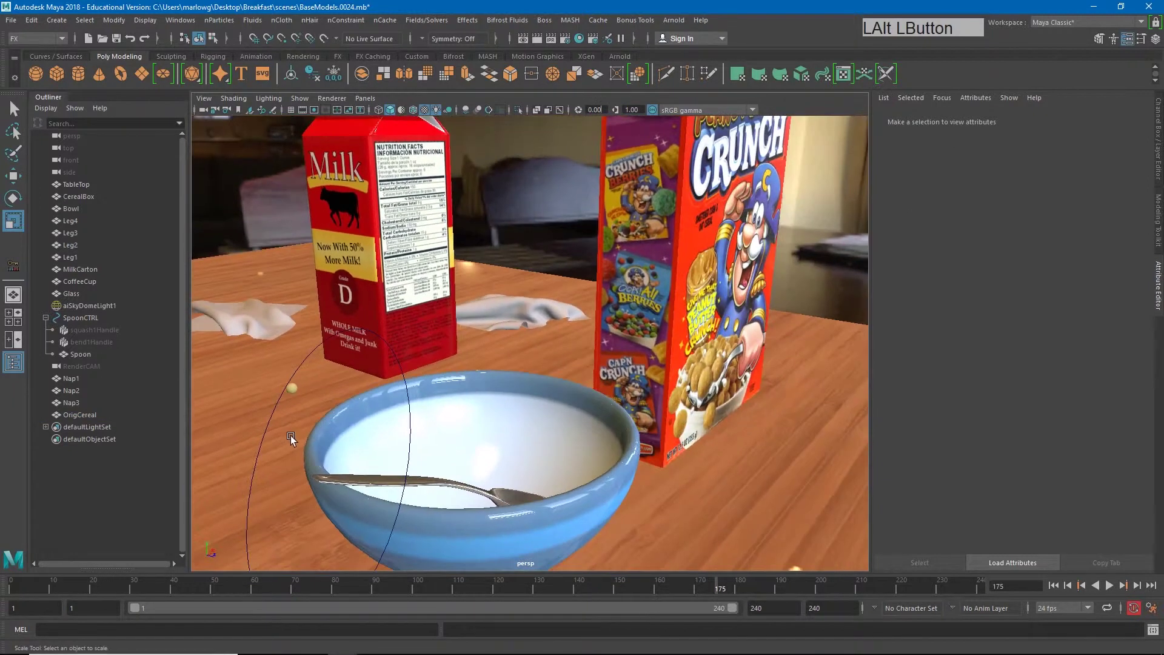
alt+middle_drag(291, 436, 358, 463)
click(391, 435)
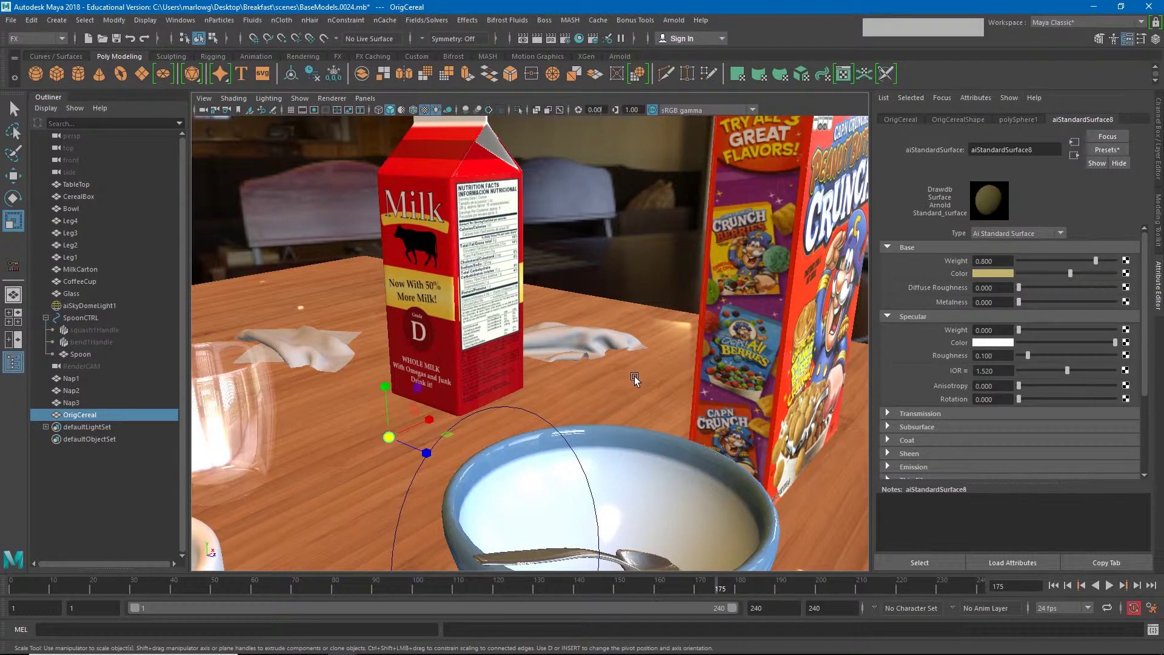
alt+middle_drag(772, 290, 665, 394)
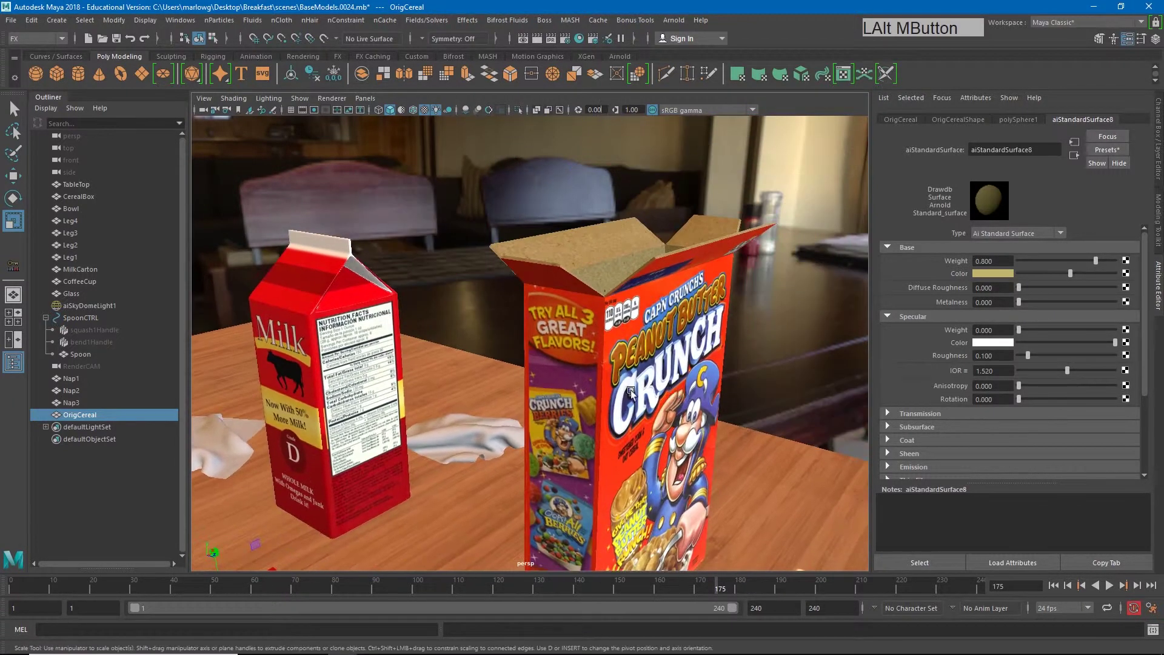
alt+drag(626, 391, 599, 388)
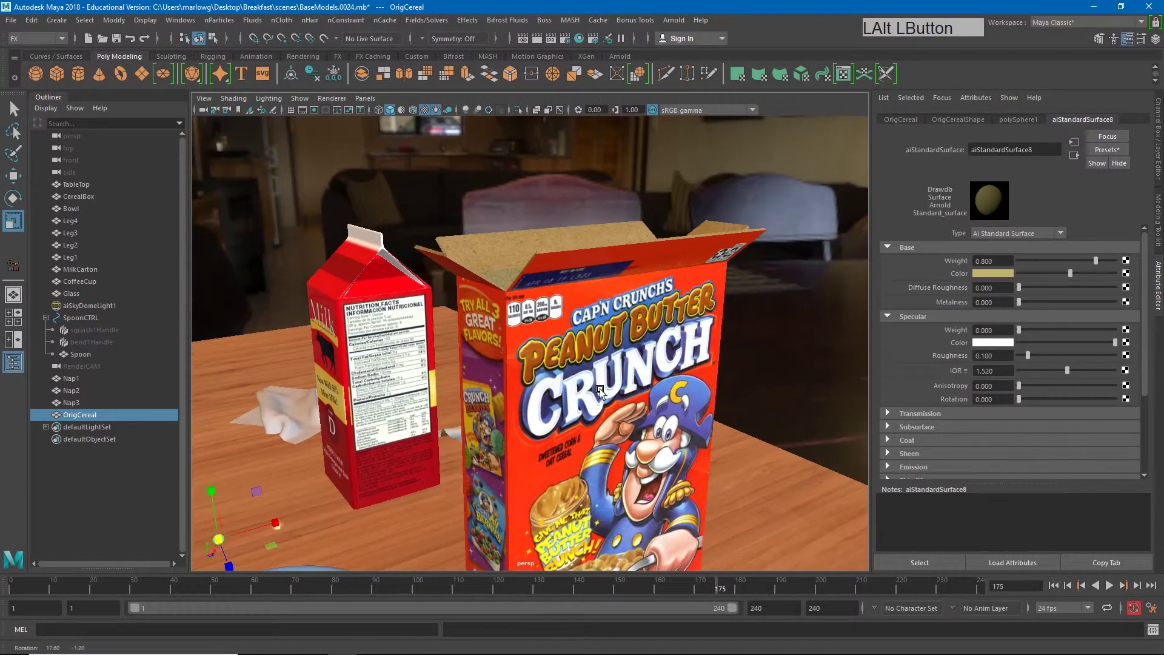
alt+middle_drag(320, 501, 248, 523)
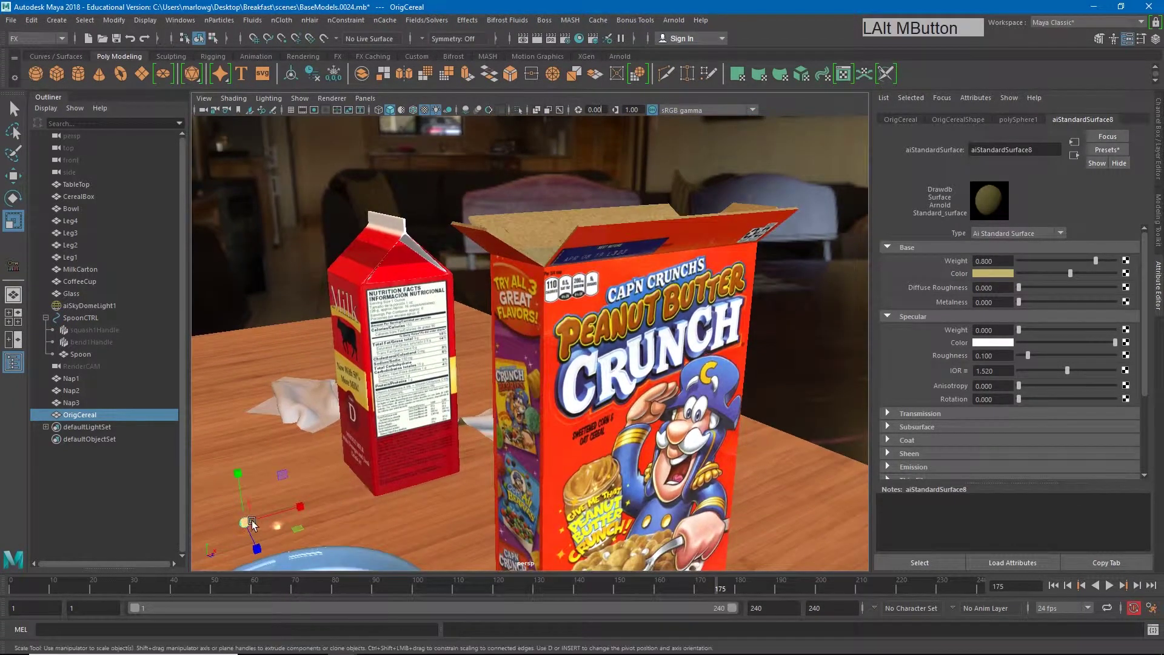
key(w)
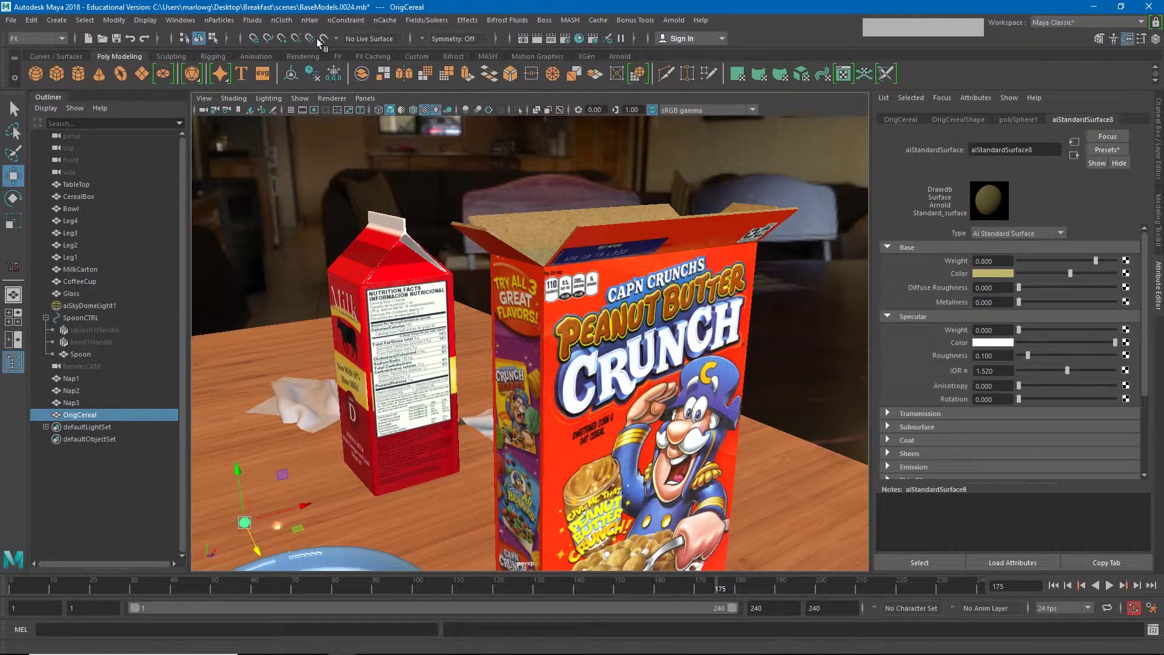
- Create nParticle emitter emitter1 and raise it above the open cereal box
click(225, 21)
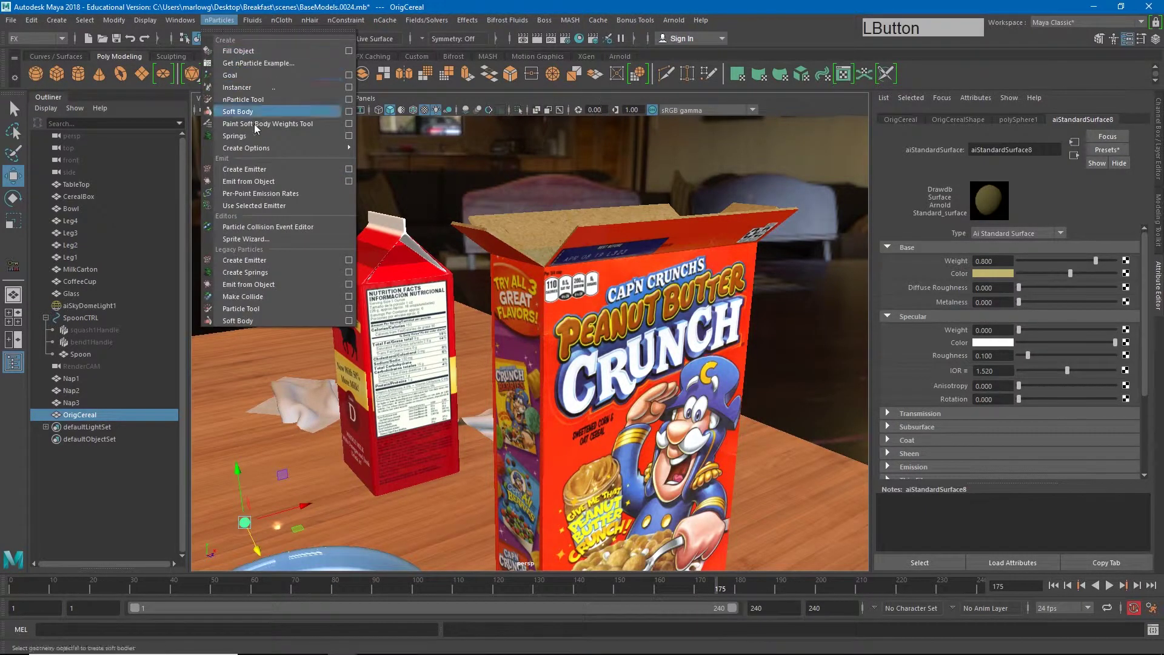
click(245, 169)
scroll(446, 418, down, 2)
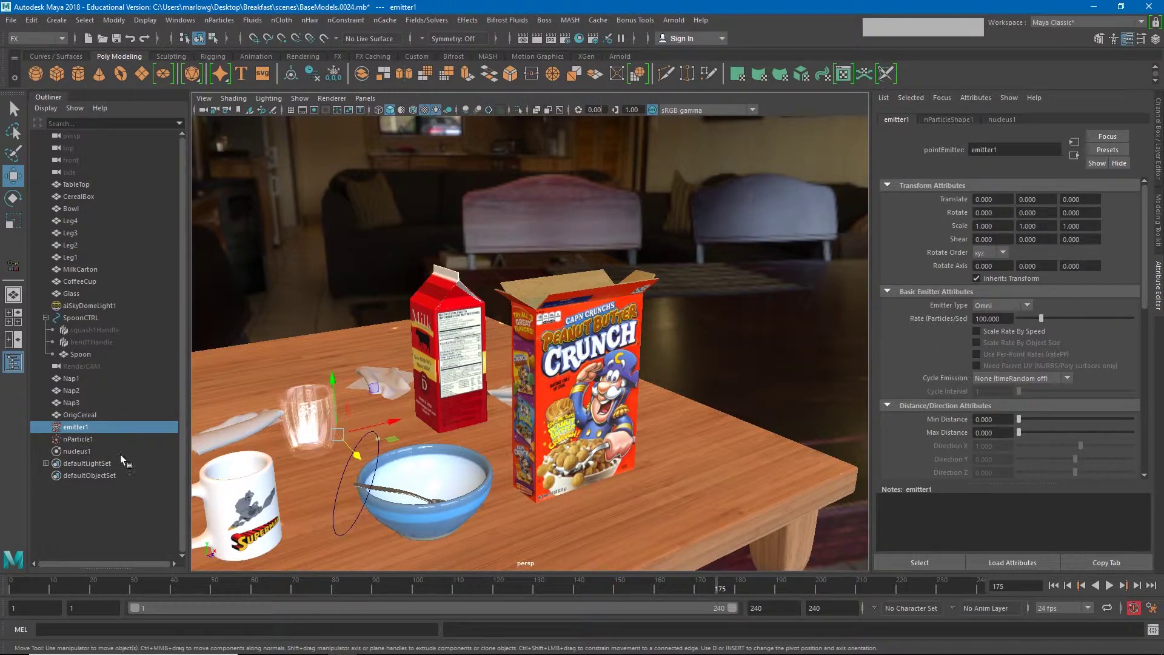
click(80, 435)
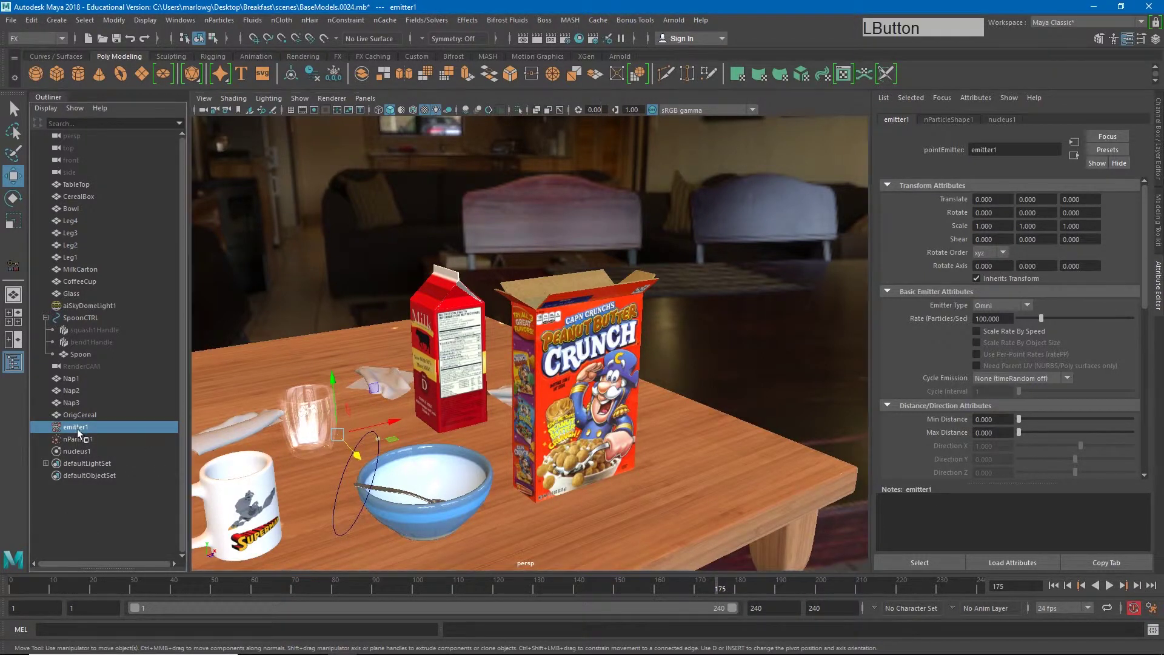
click(392, 490)
mouse_move(478, 550)
mouse_down()
mouse_move(464, 521)
mouse_move(562, 233)
mouse_up()
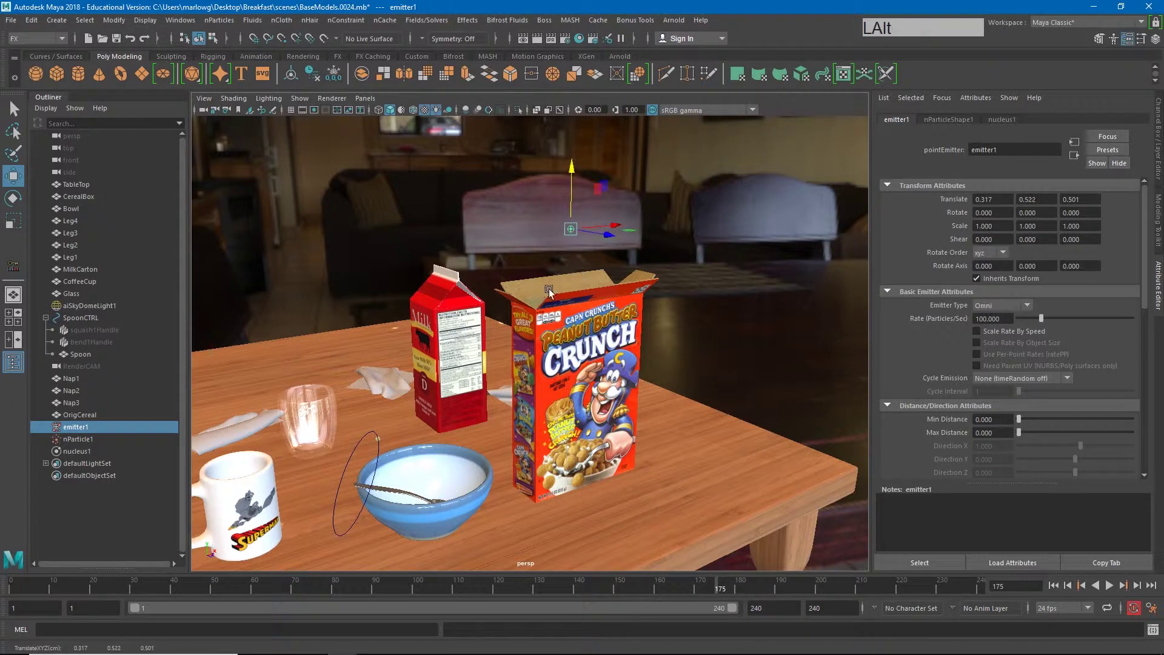
mouse_move(559, 293)
alt+mouse_down()
mouse_move(633, 296)
mouse_move(654, 223)
mouse_move(668, 226)
alt+mouse_up()
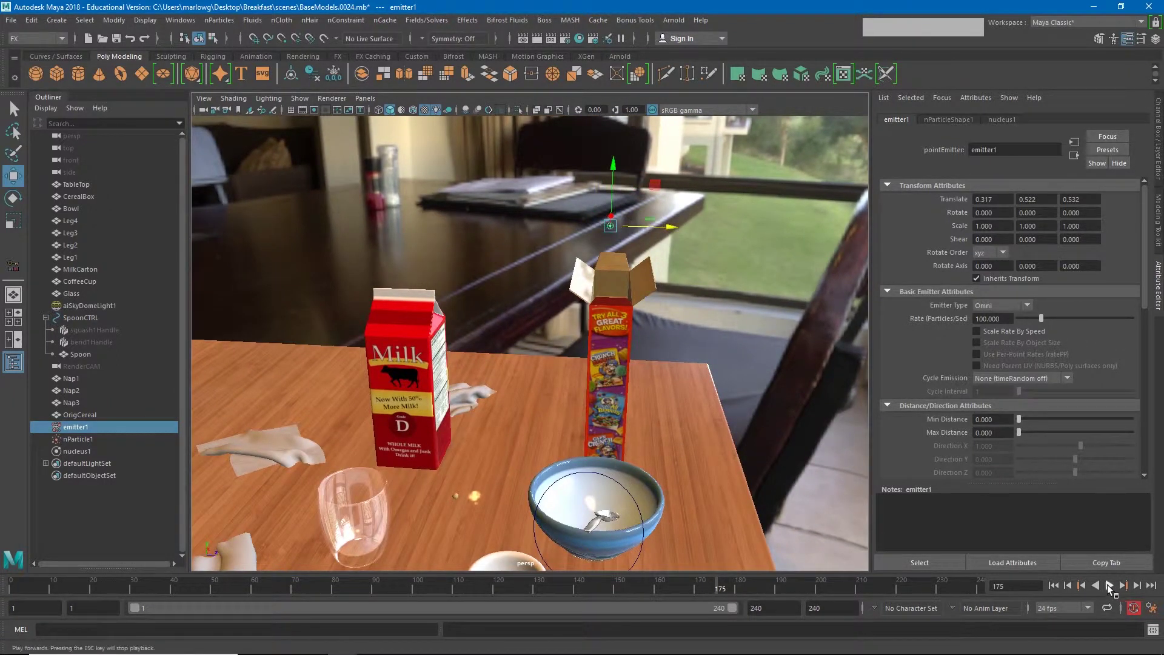
- Replay the emission from frame 1 while orbiting the view, stopping near frame 32
click(1052, 584)
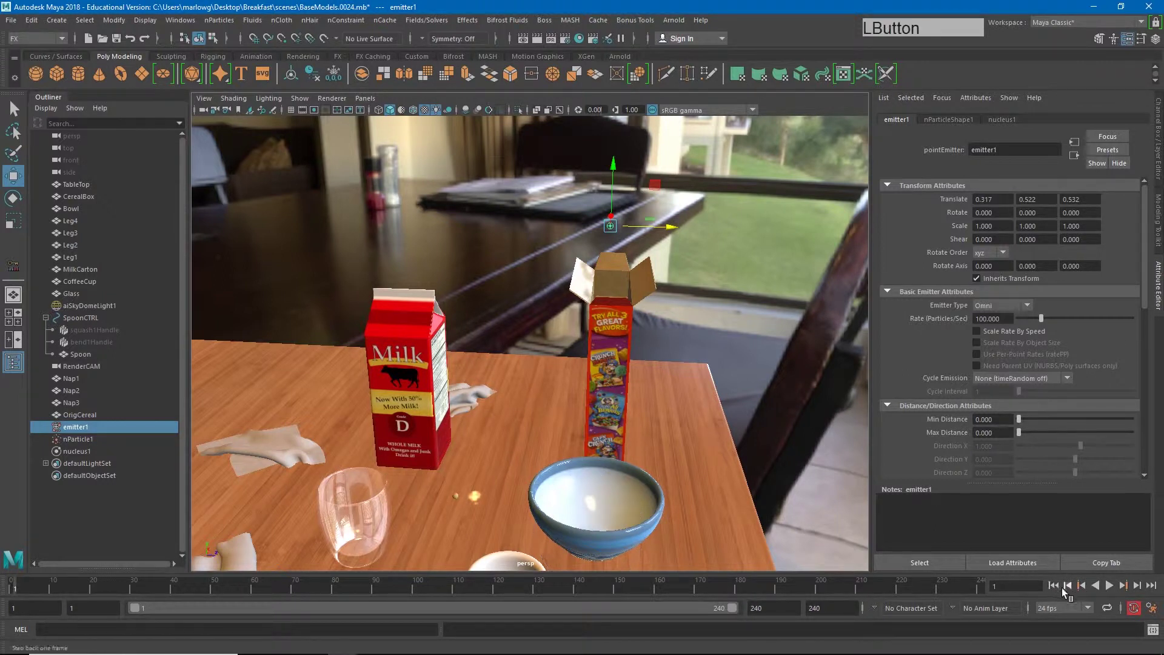
click(1110, 586)
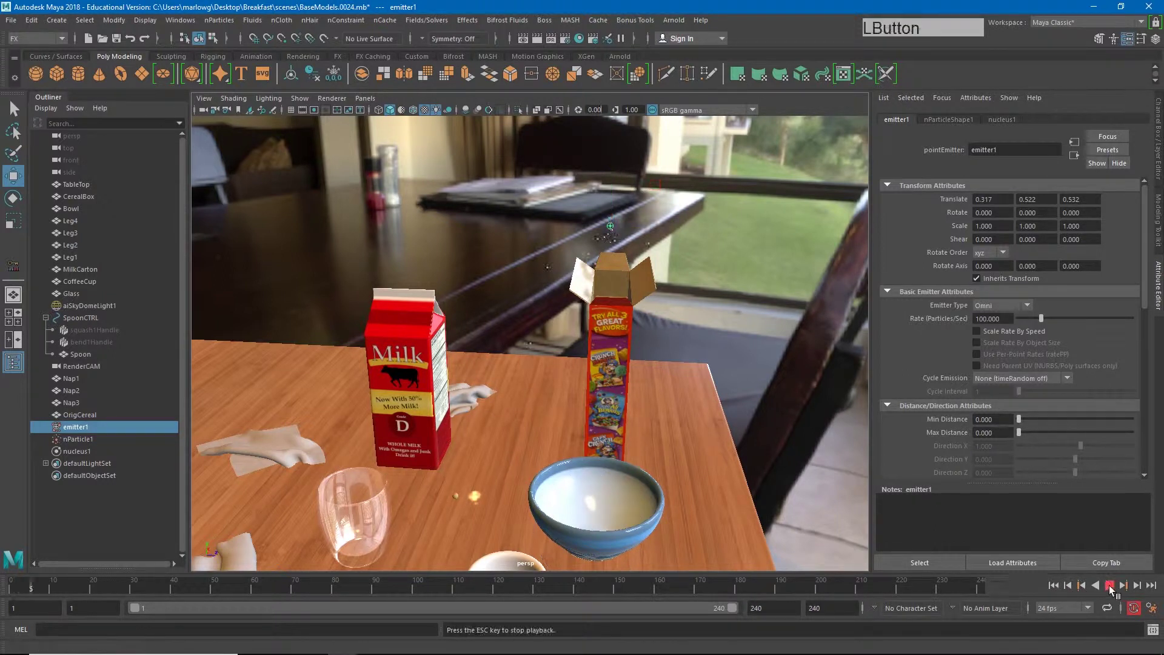
alt+drag(599, 339, 481, 337)
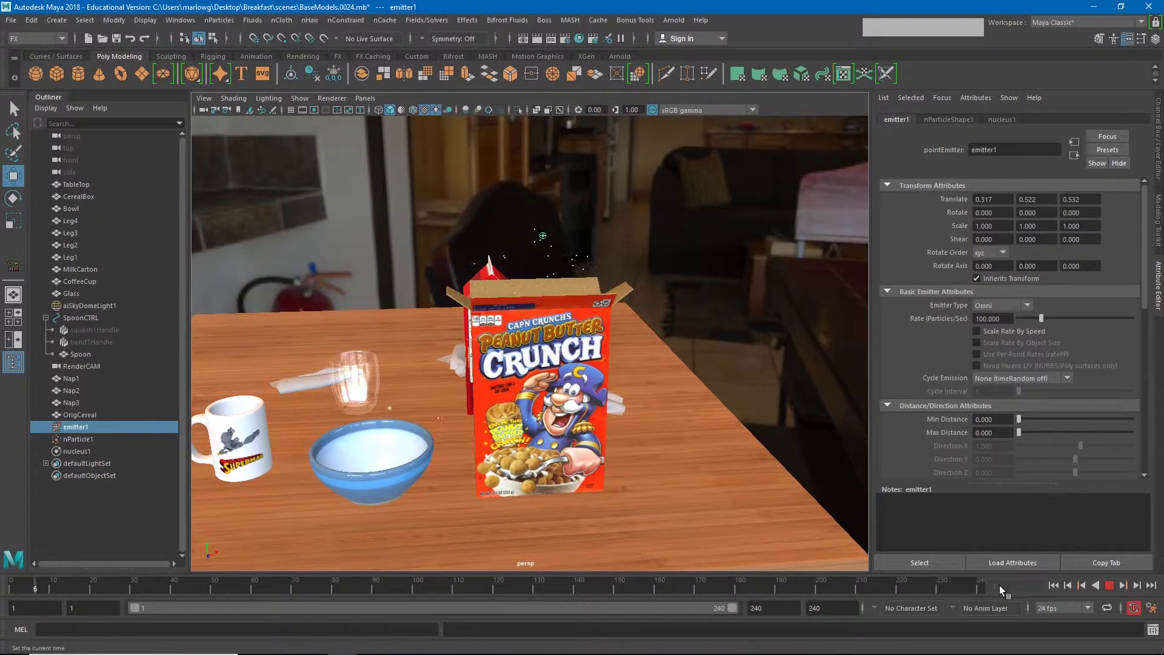
click(1109, 587)
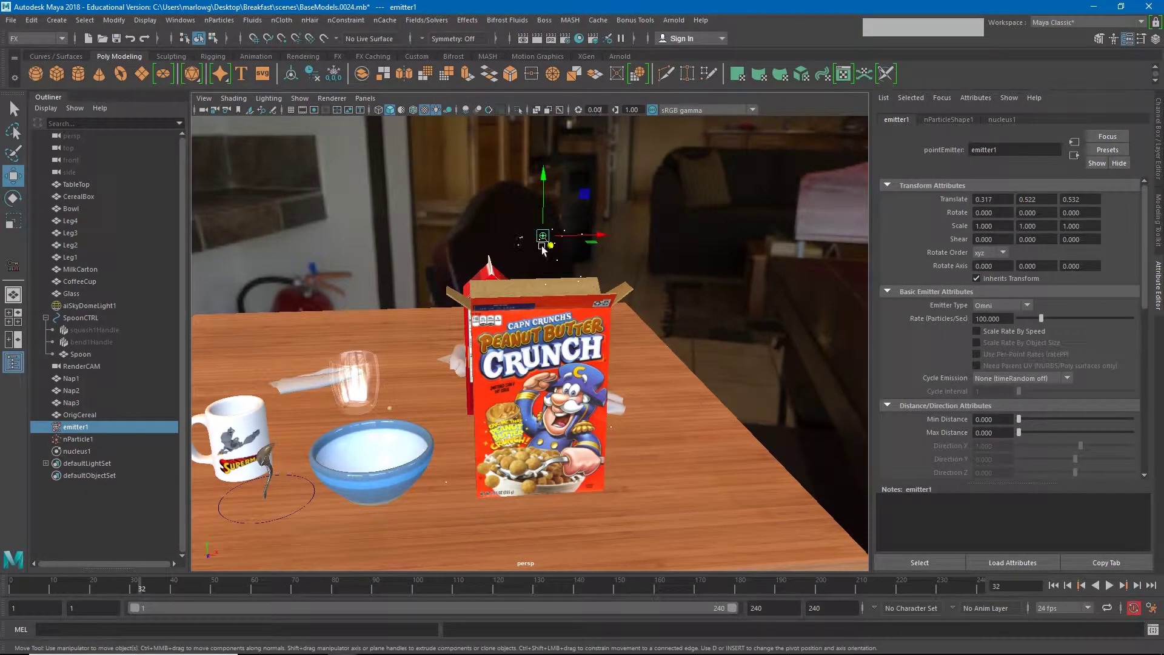
- Instance OrigCereal onto nParticle1 with the nParticles Instancer
click(80, 415)
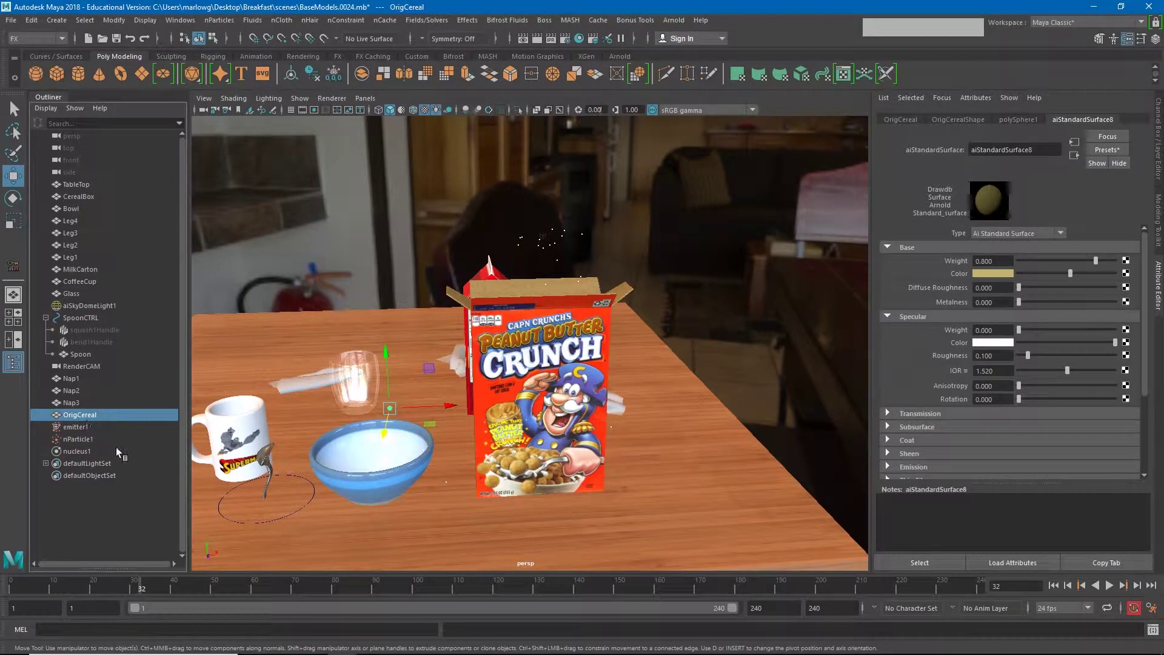
ctrl+click(83, 440)
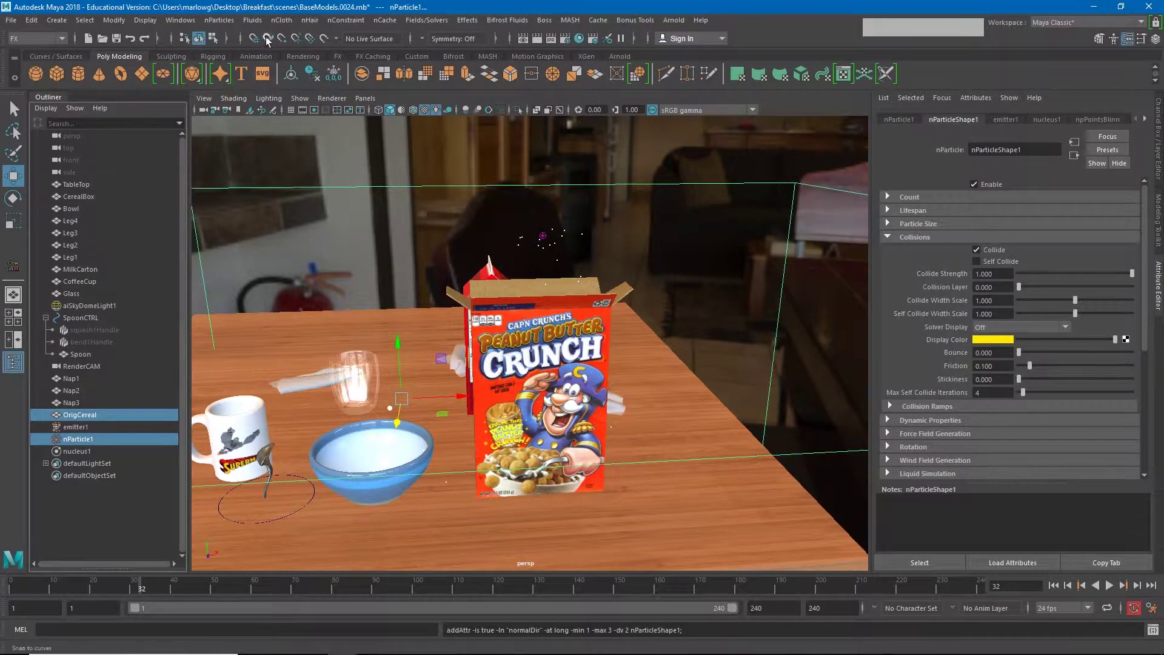
click(228, 20)
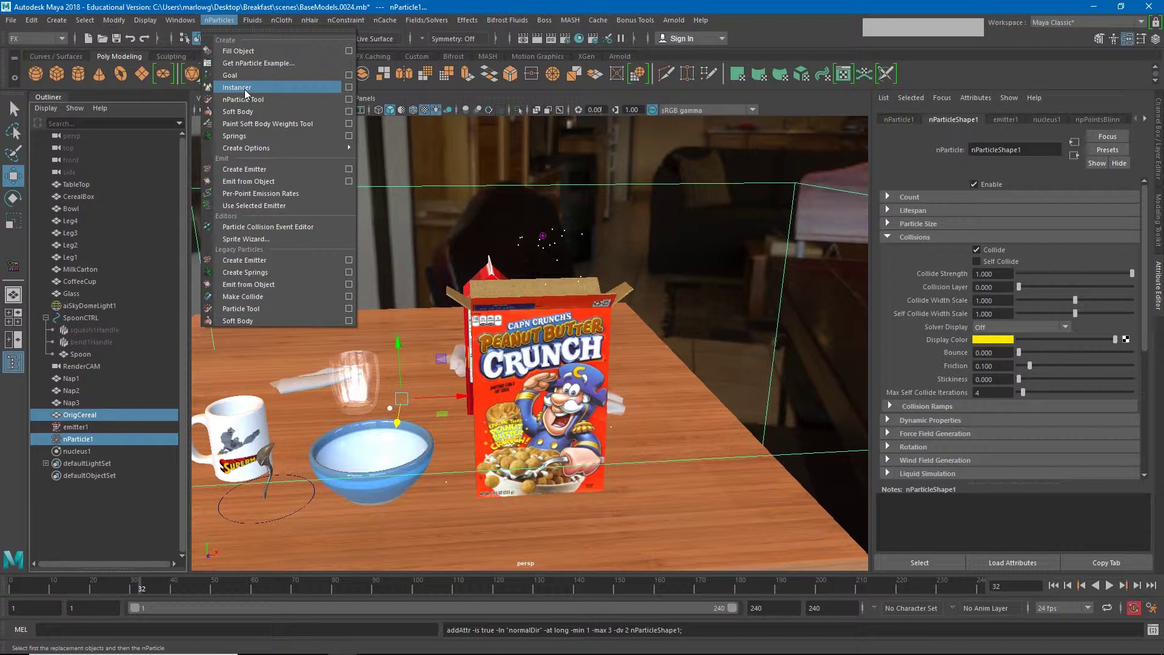
click(245, 88)
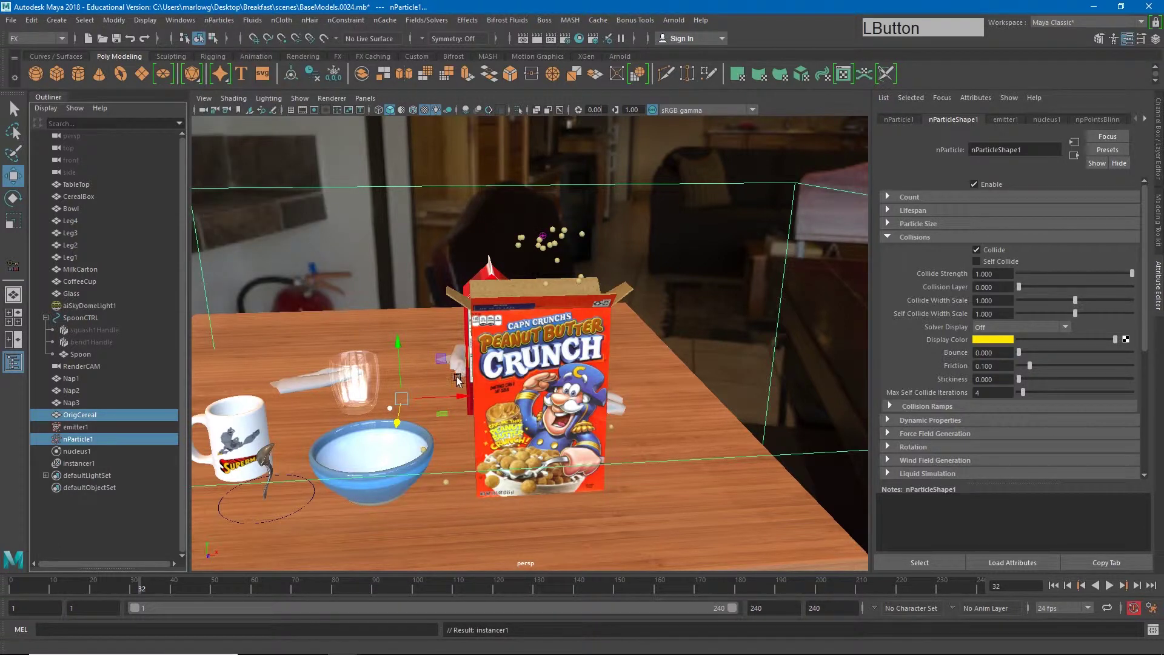
- Move the original OrigCereal piece down along Y, out of view
click(390, 224)
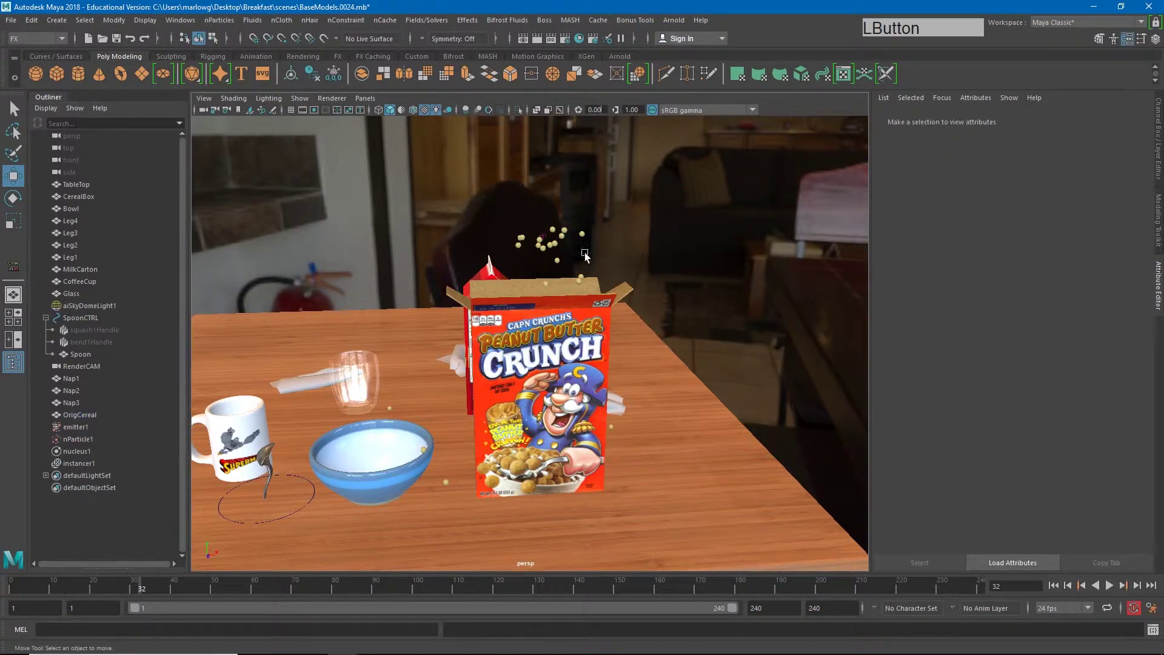
click(391, 407)
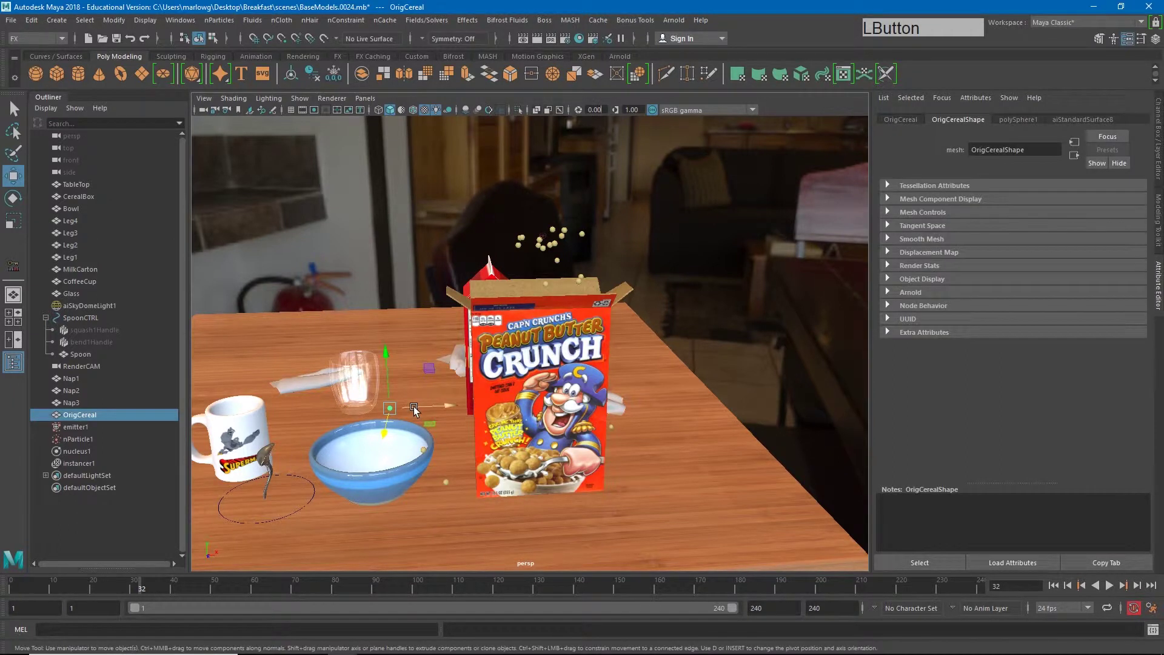
click(387, 375)
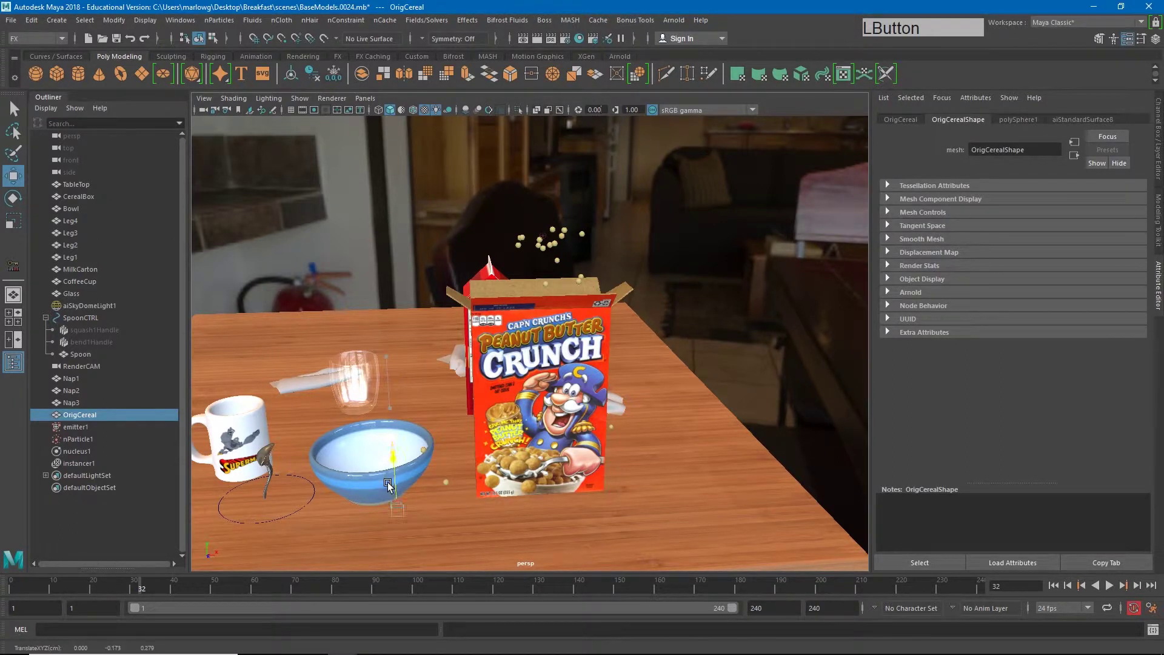
drag(387, 482, 388, 483)
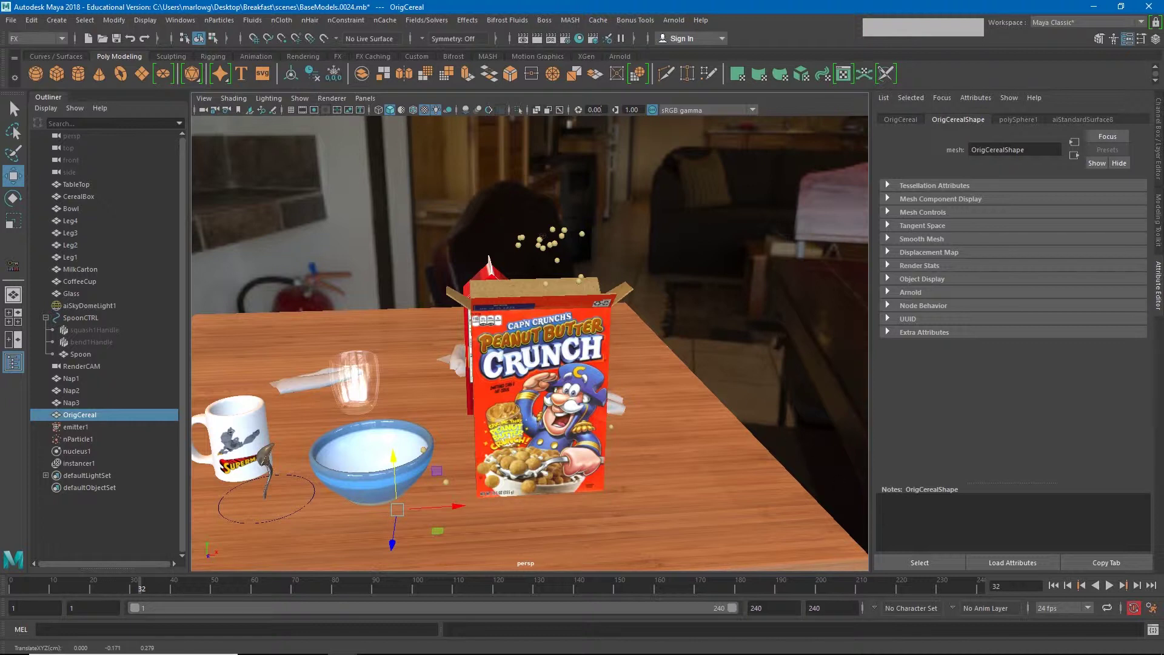
- Replay from frame 1 to frame 185, then move the view close to the cereal box
click(1054, 585)
click(1109, 587)
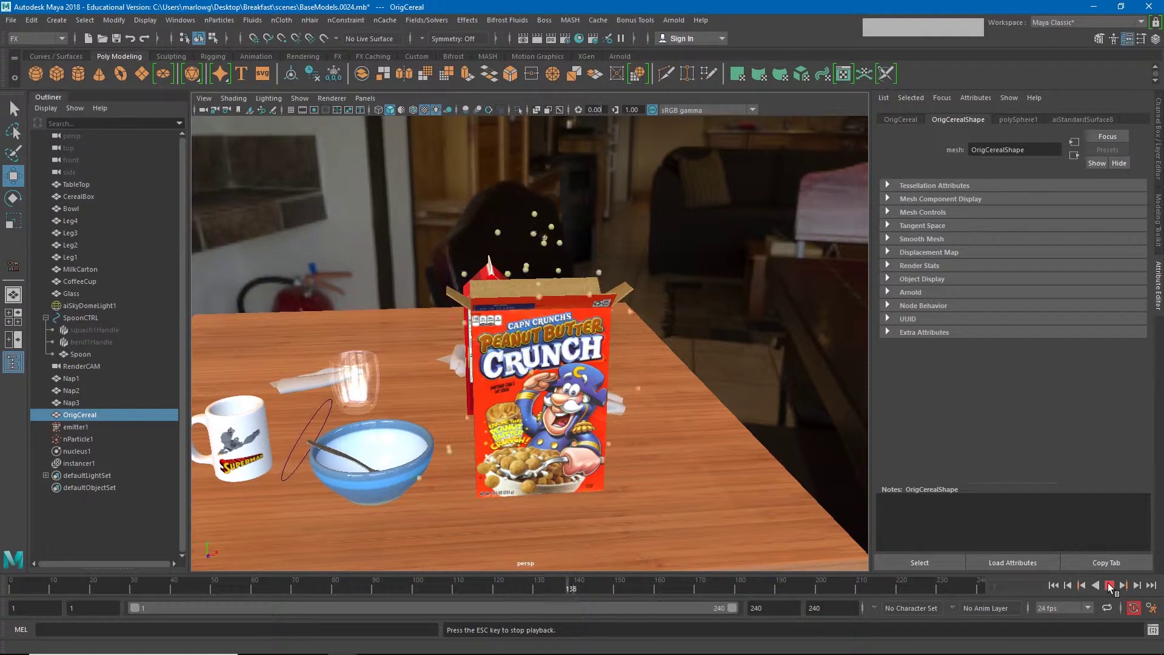
click(1113, 589)
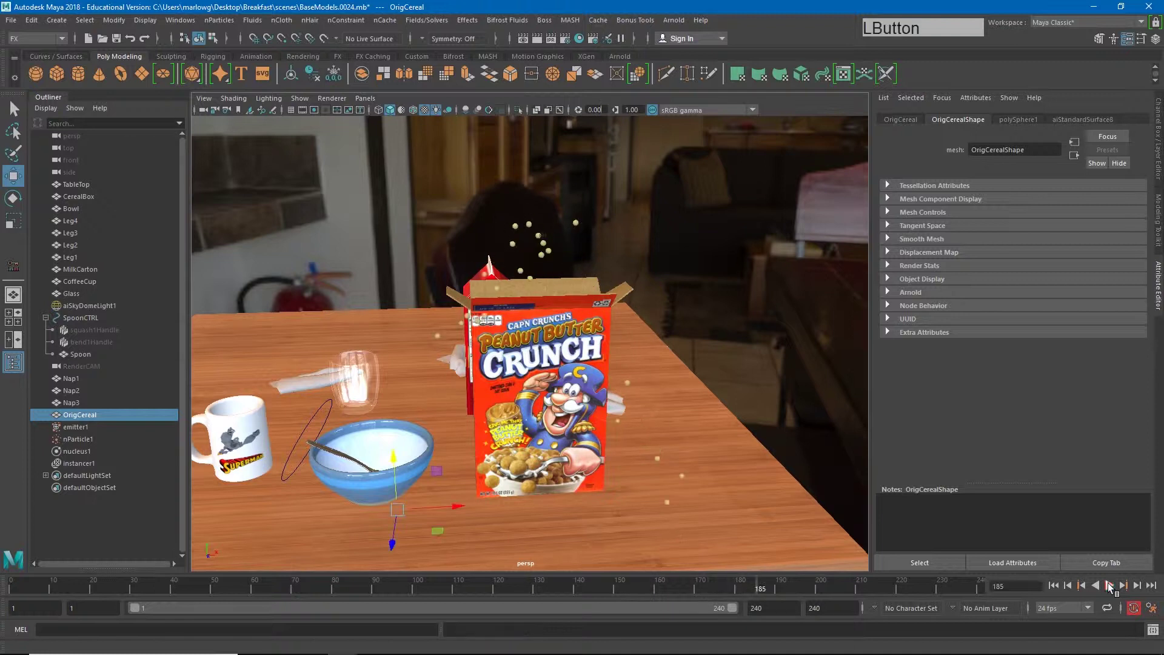
alt+right_drag(763, 451, 591, 437)
alt+drag(592, 436, 496, 421)
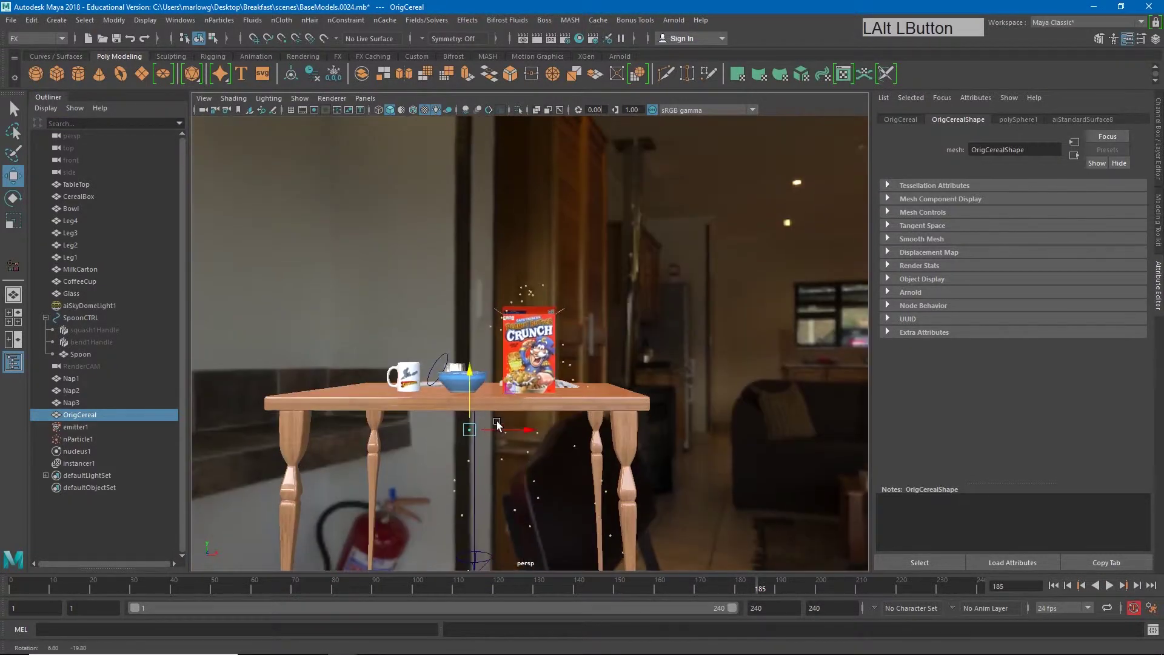
alt+drag(497, 421, 583, 364)
alt+right_drag(582, 364, 779, 484)
mouse_move(780, 483)
alt+middle_down()
mouse_move(688, 444)
mouse_move(583, 473)
alt+middle_up()
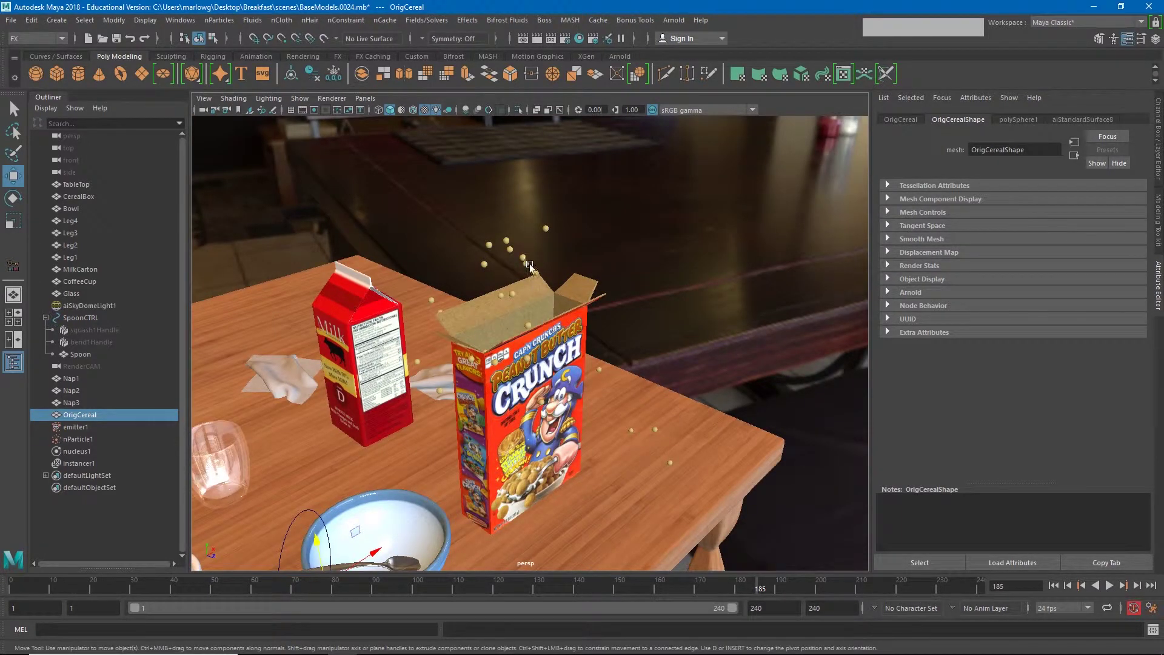
- Make CerealBox an nCloth passive collider (nRigid1)
click(478, 334)
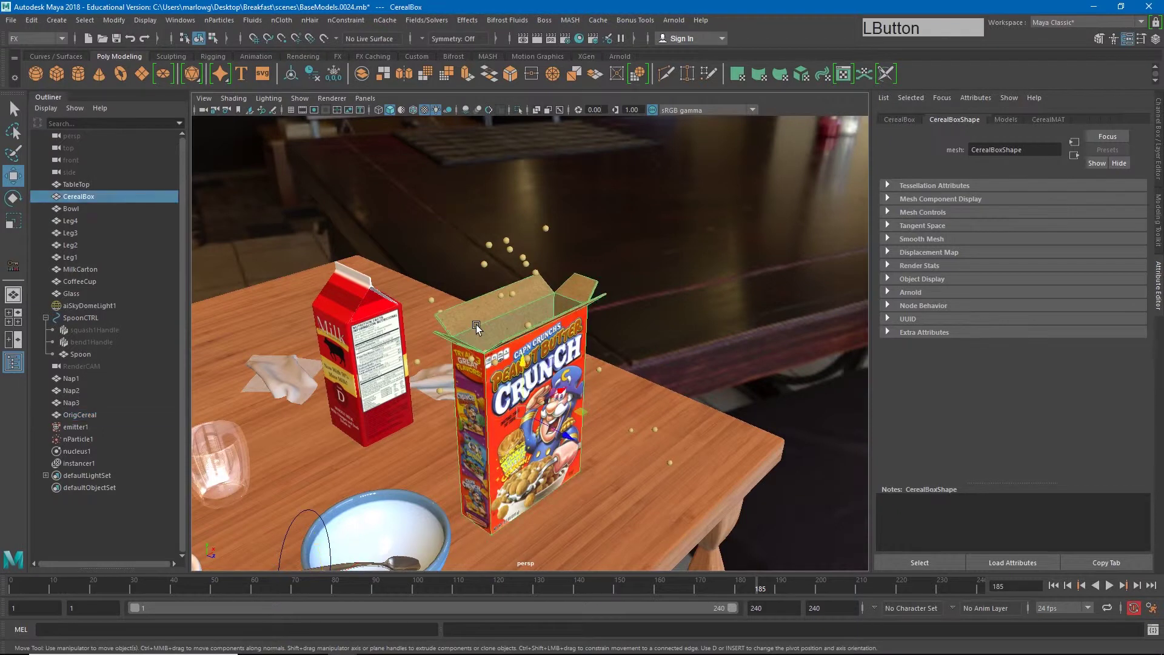
click(283, 20)
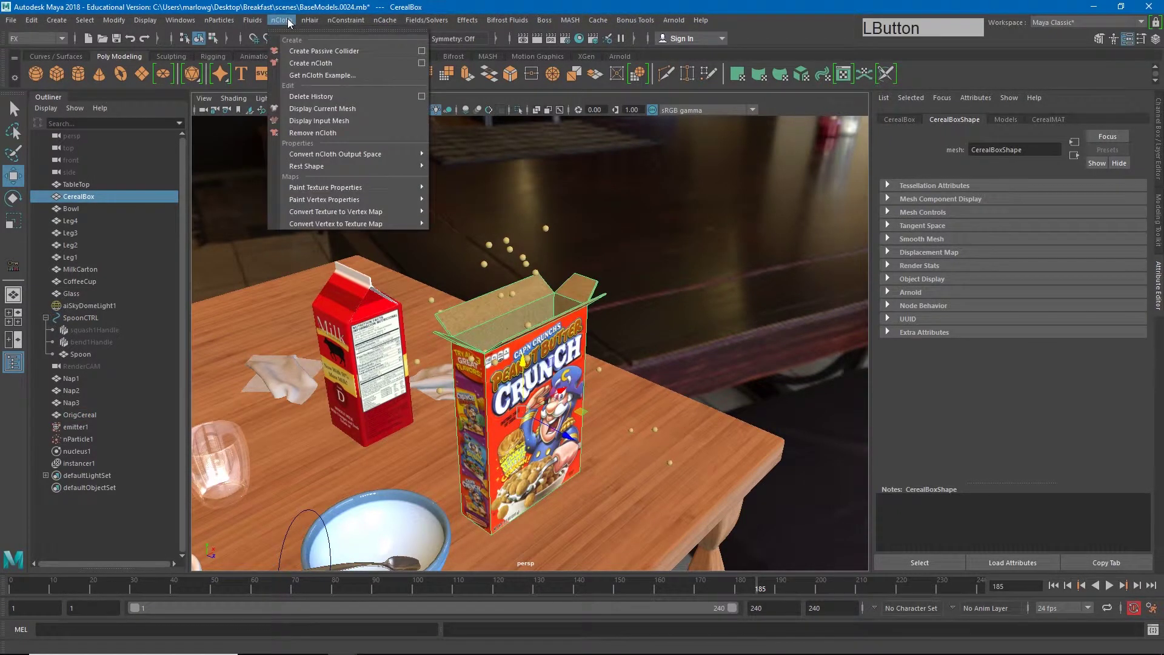
click(319, 51)
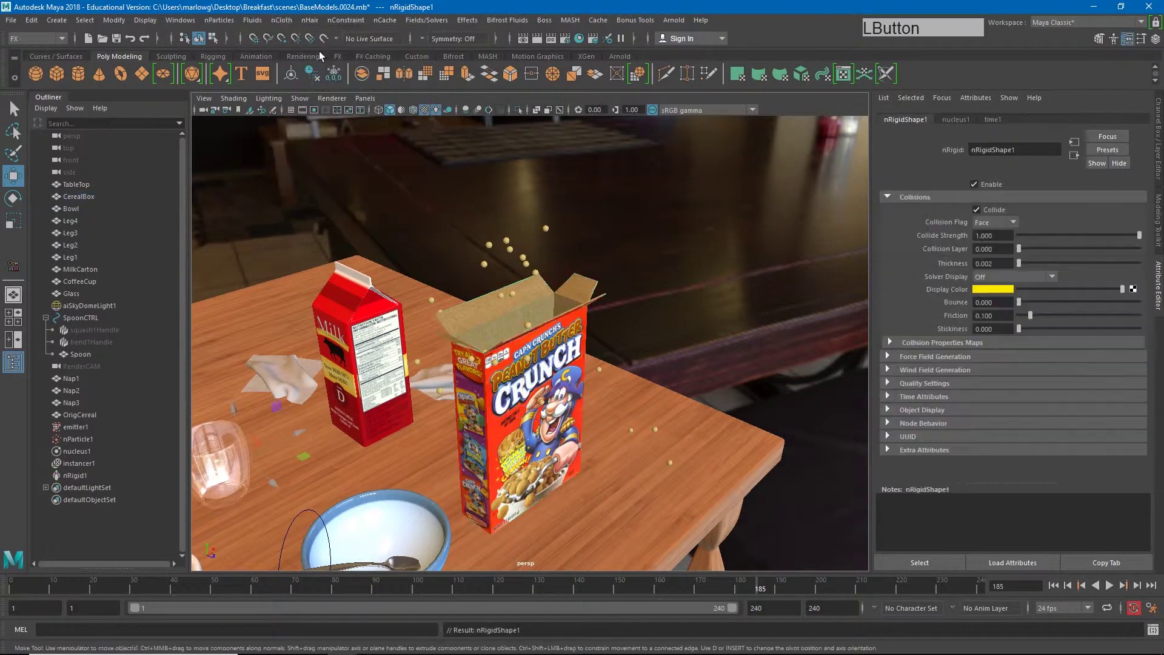
- Replay the simulation from the start with the whole table in view, then play it backward
click(1054, 587)
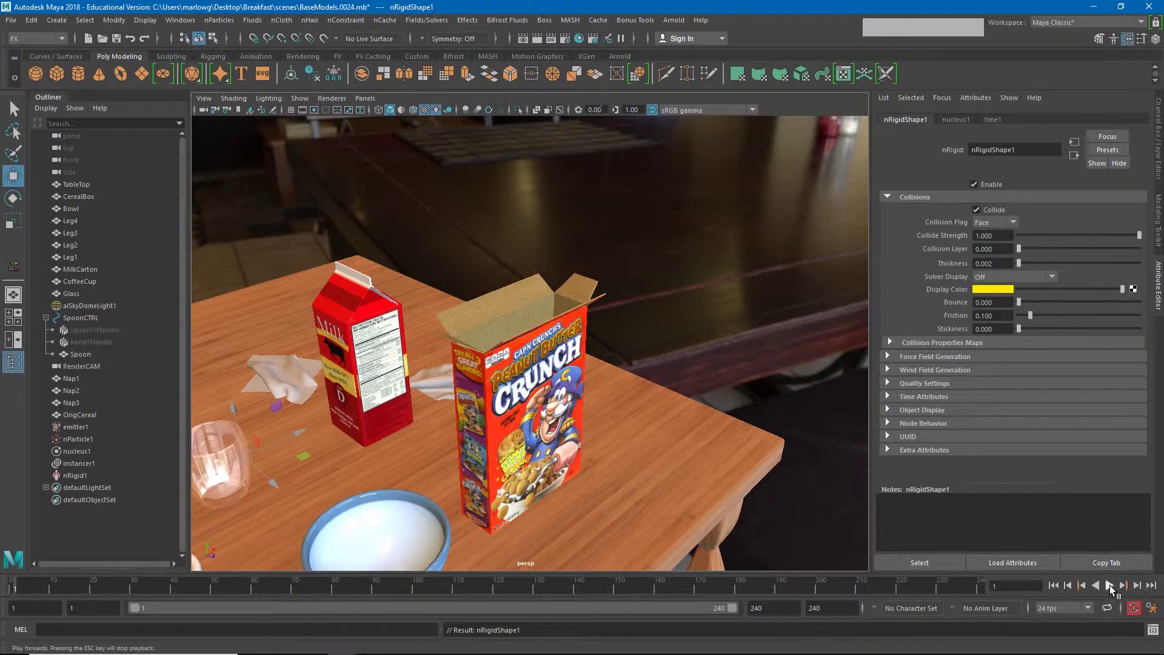
click(1111, 590)
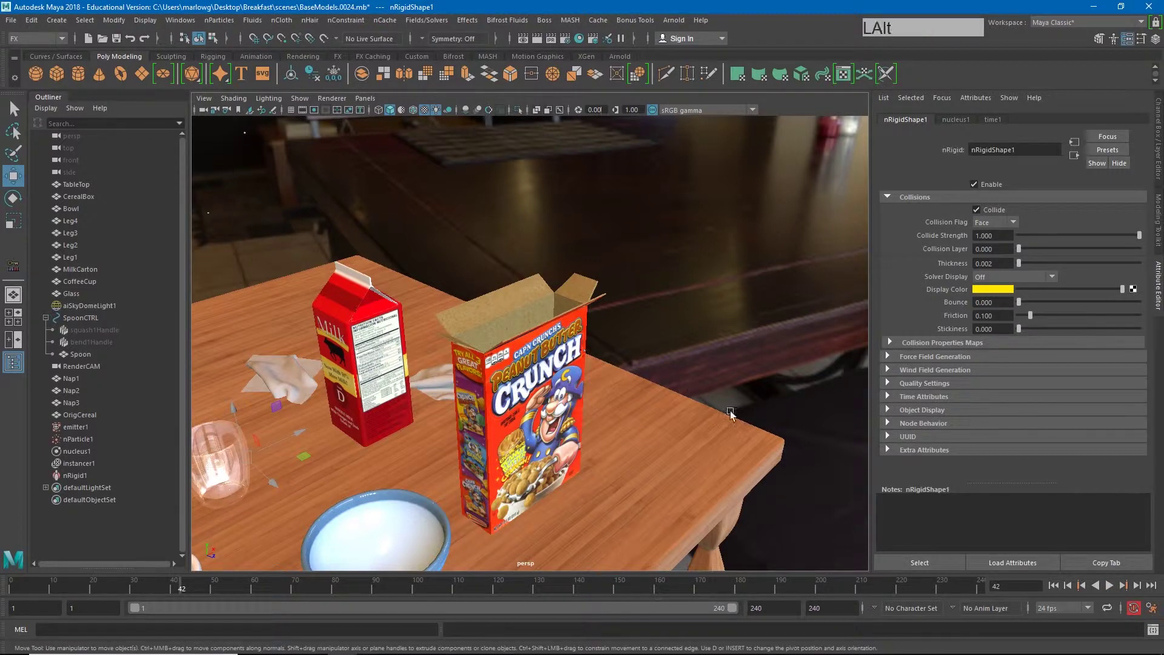
alt+right_drag(732, 412, 287, 322)
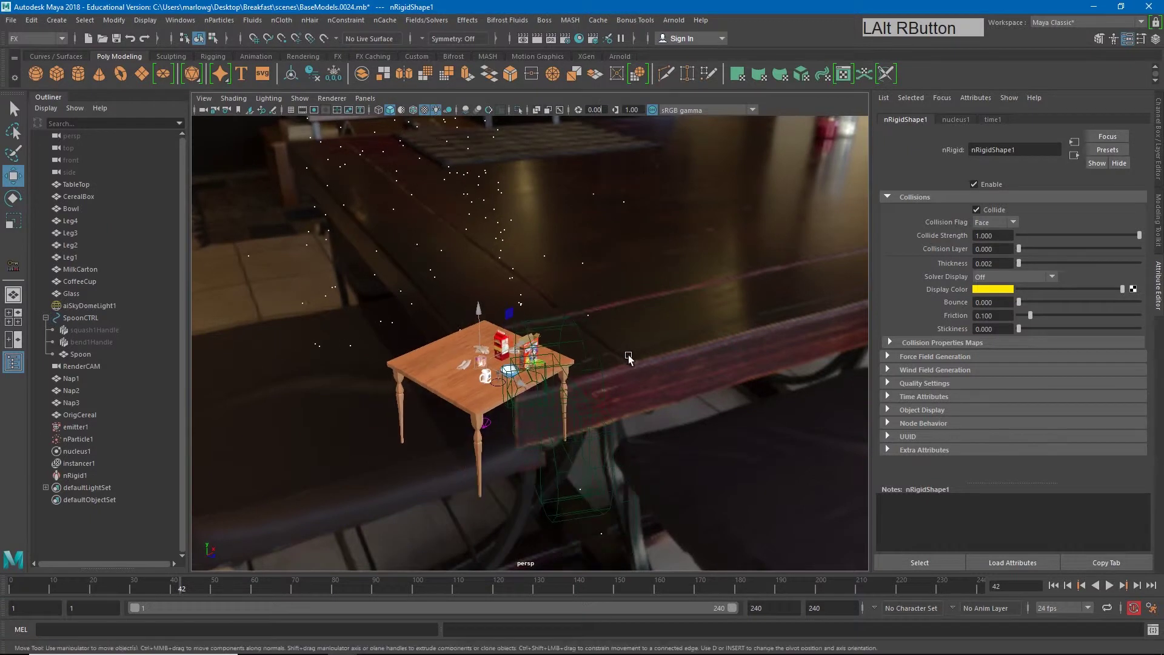
click(1108, 587)
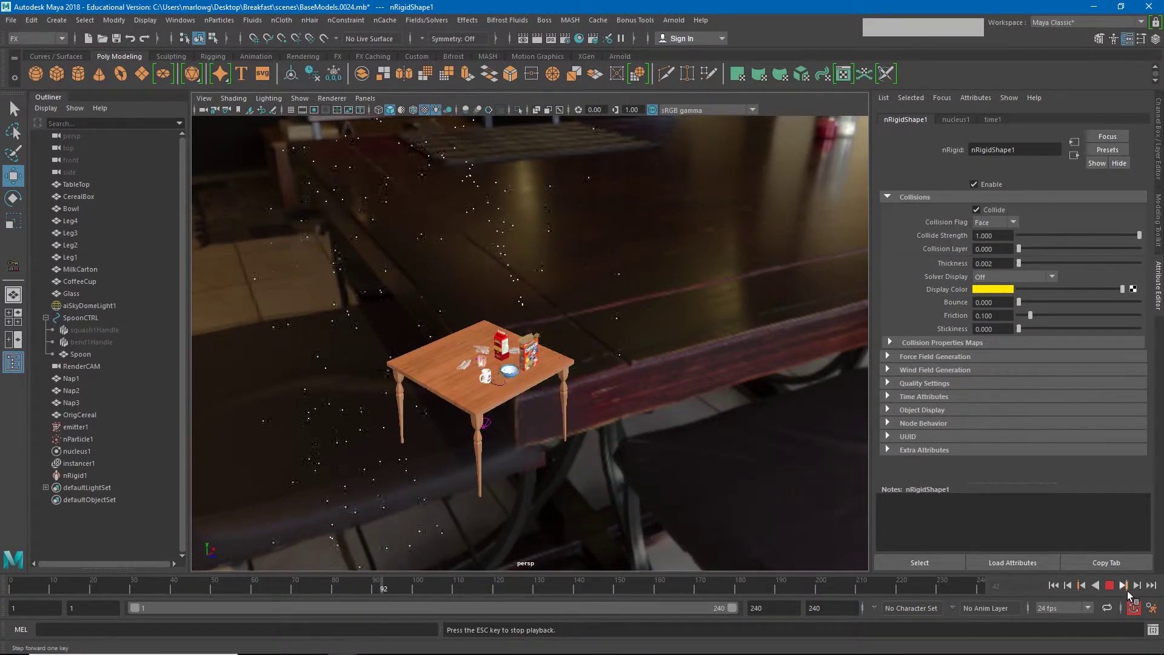
click(1098, 585)
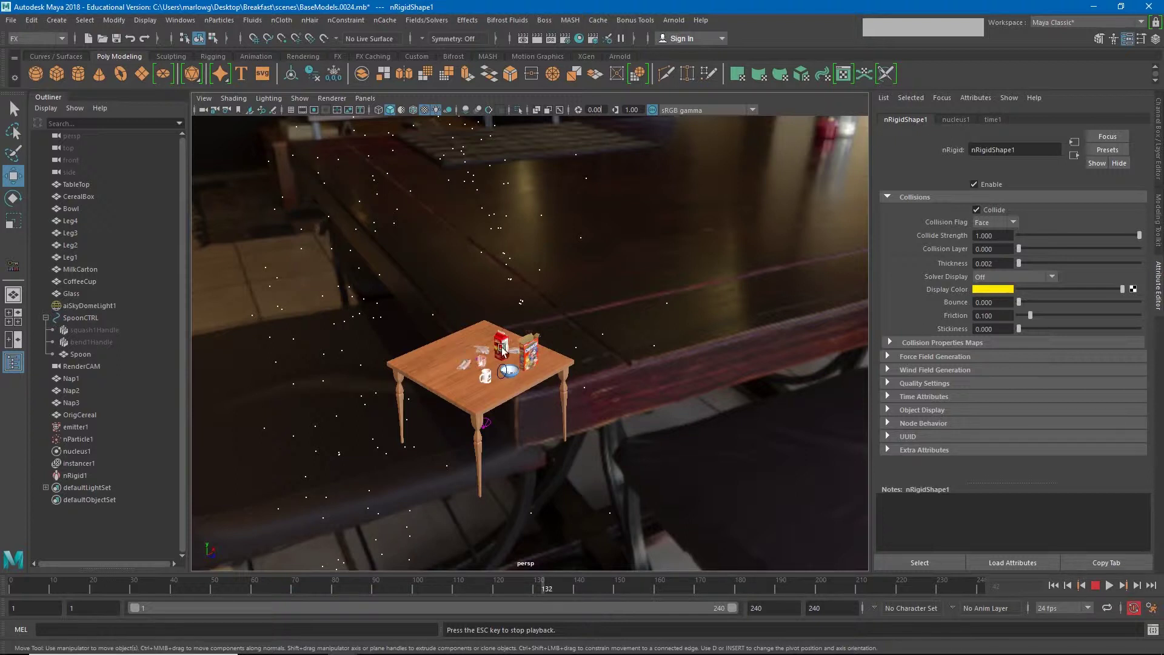
- Select nParticle1, replay to frame 17, and open its Collisions Solver Display dropdown
click(86, 444)
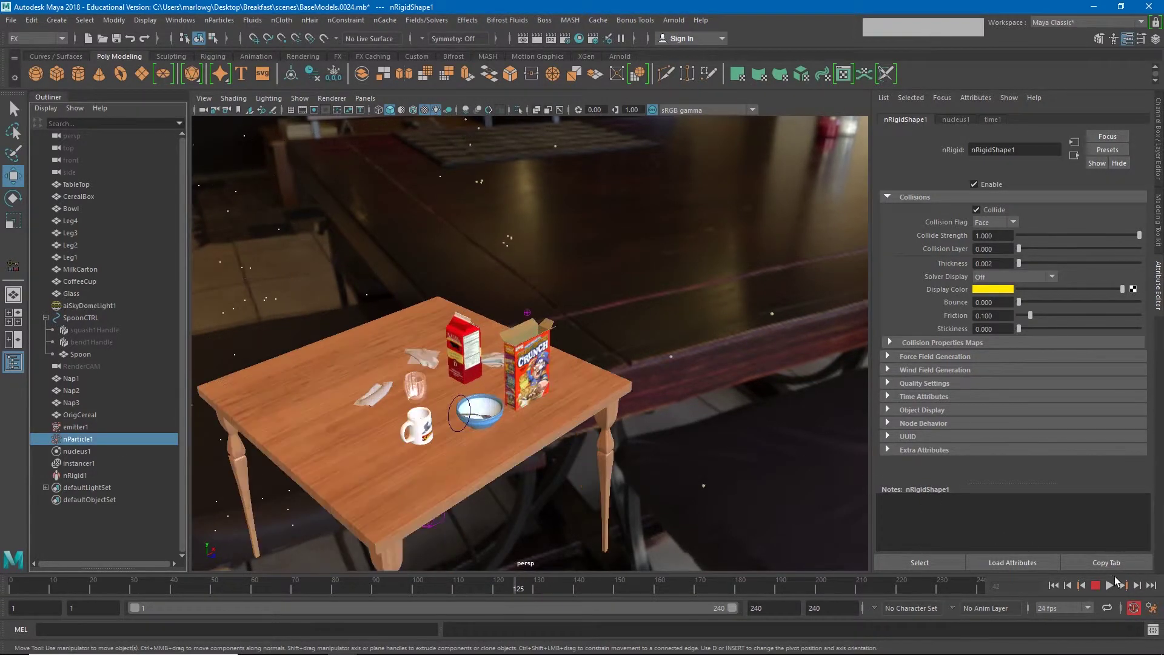
click(1095, 587)
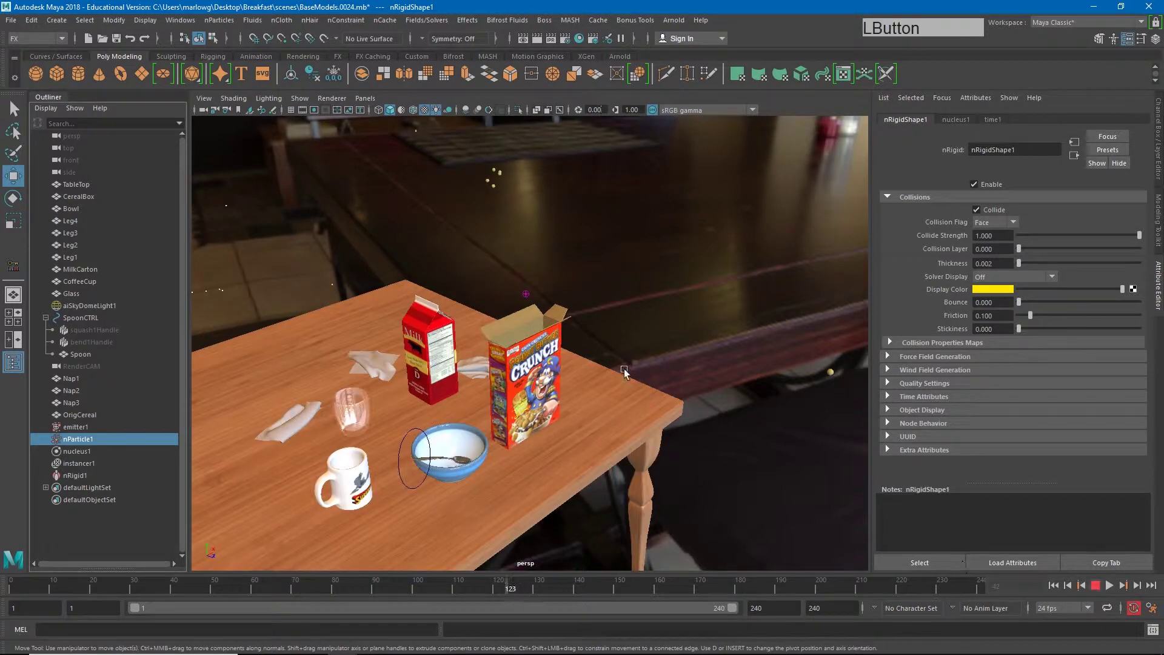
click(1055, 587)
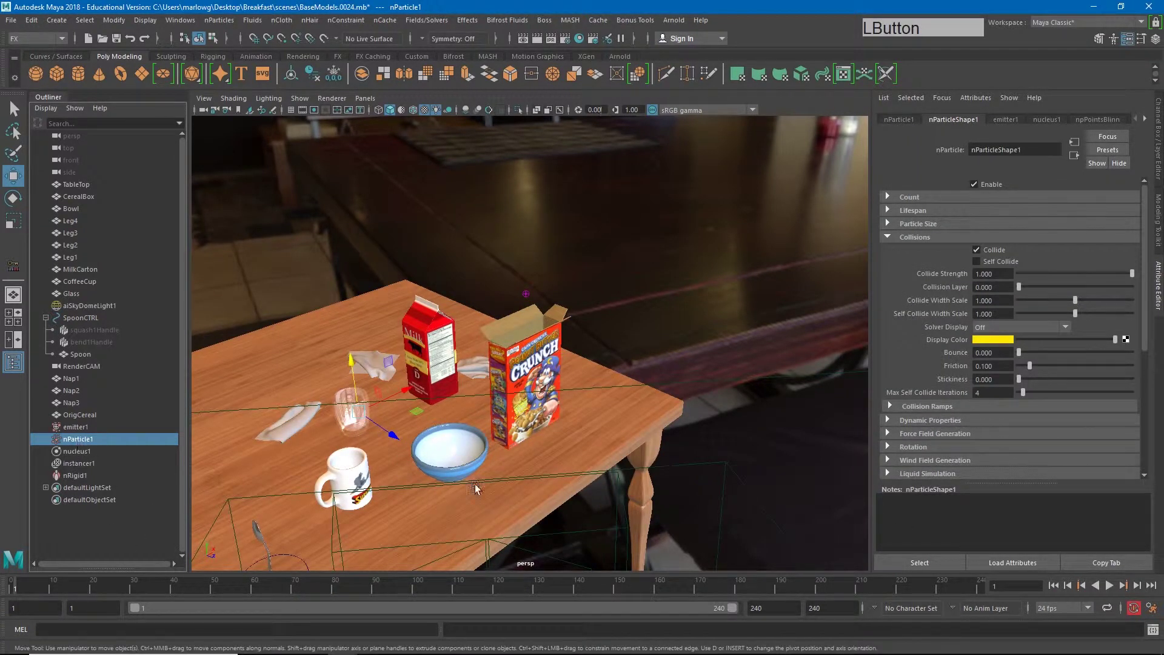
click(1110, 587)
click(1110, 587)
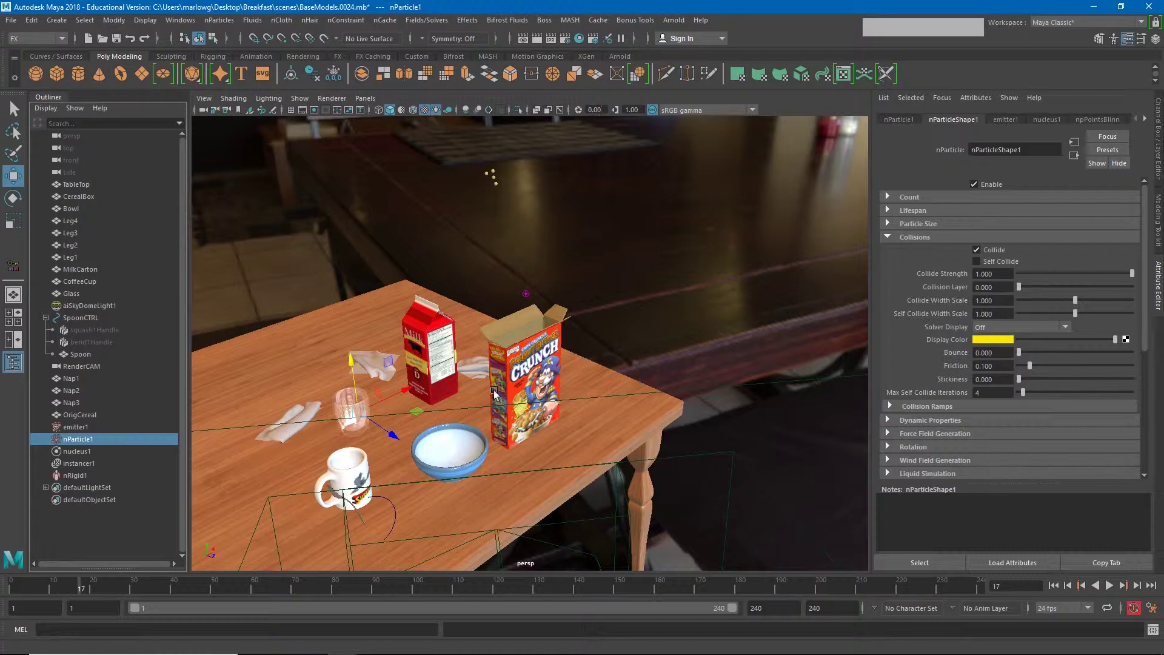
scroll(506, 277, down, 3)
alt+middle_drag(540, 270, 485, 269)
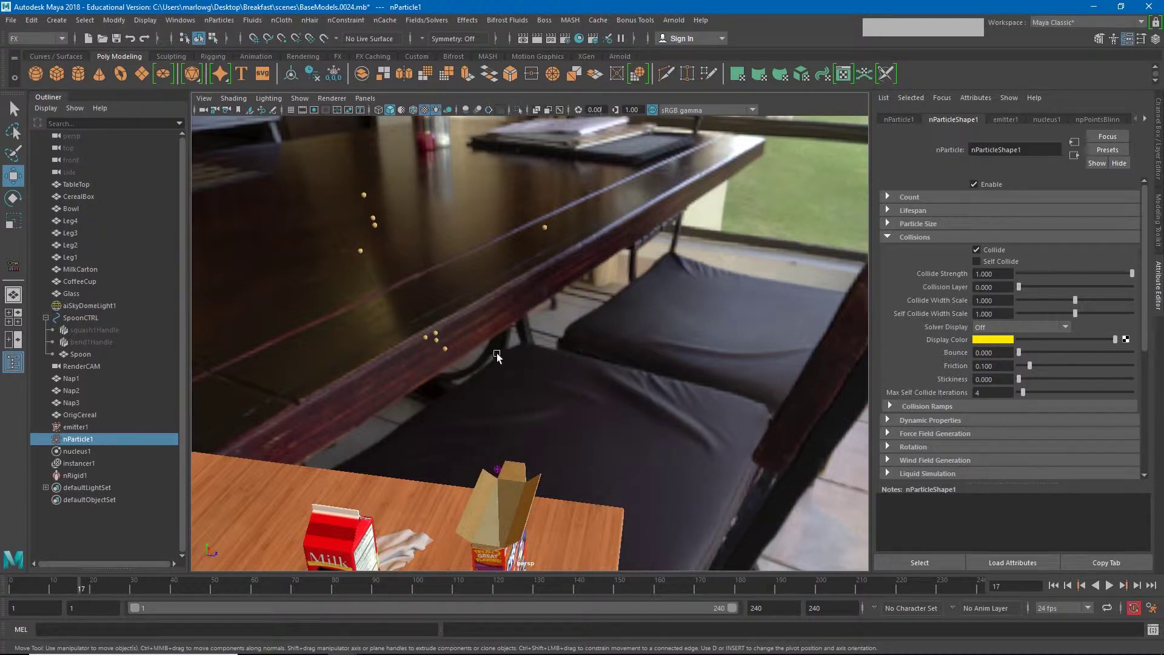
scroll(506, 363, down, 3)
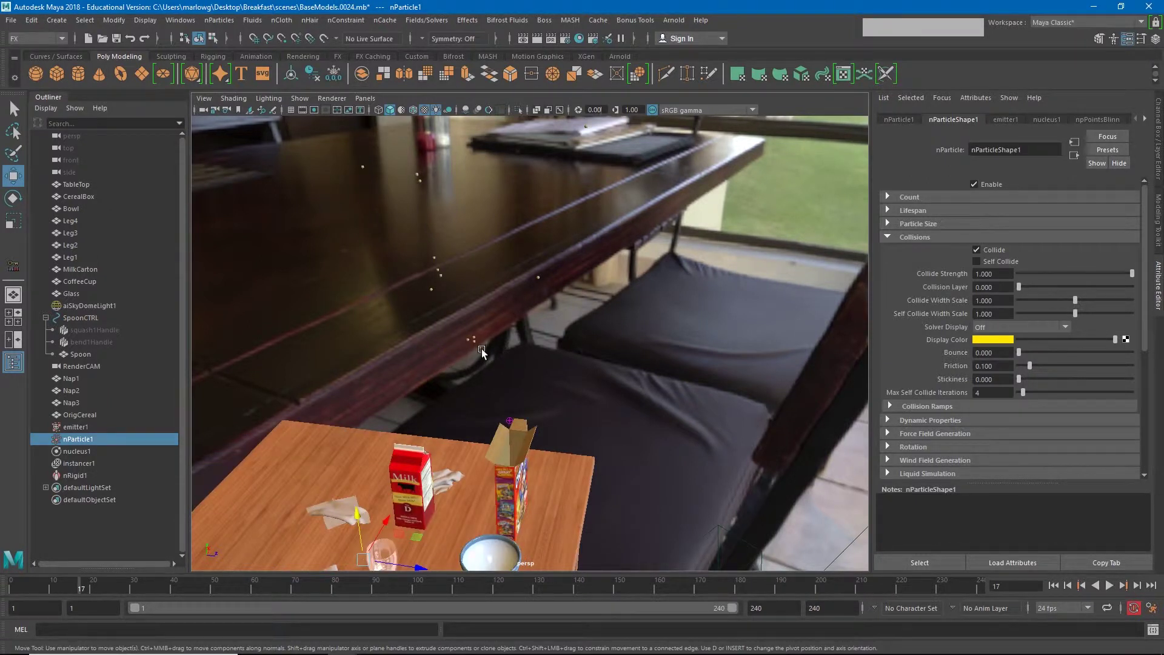
click(1048, 325)
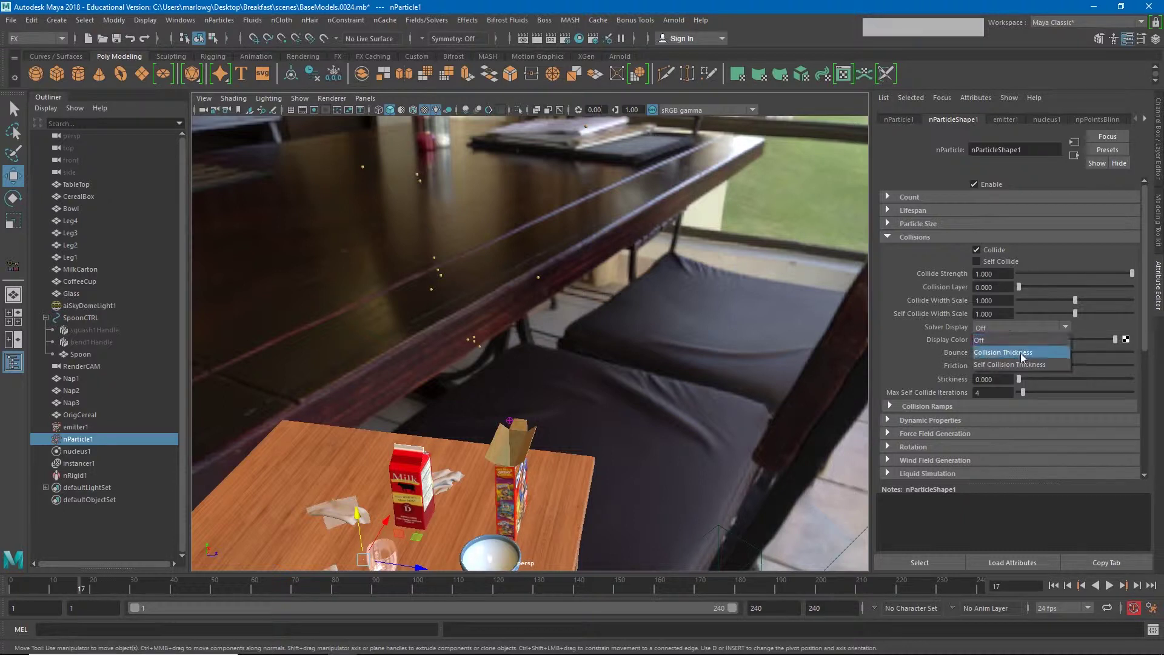
- Set Solver Display to Collision Thickness, showing the particles as yellow spheres
click(1004, 352)
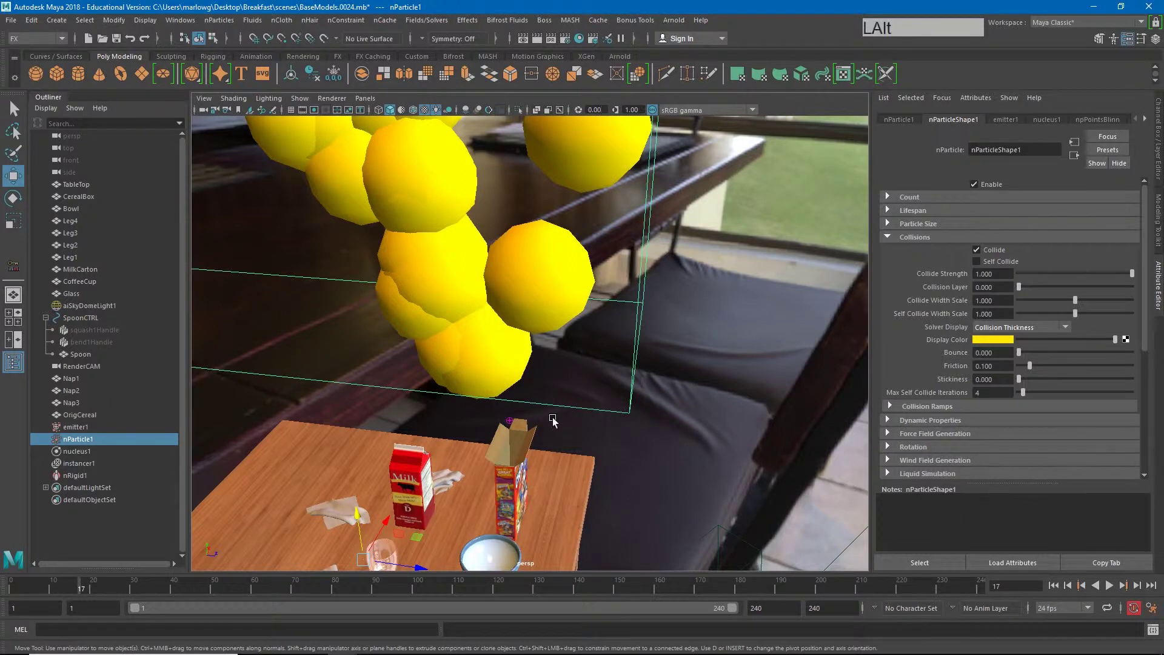
alt+drag(548, 420, 591, 437)
alt+middle_drag(592, 437, 640, 464)
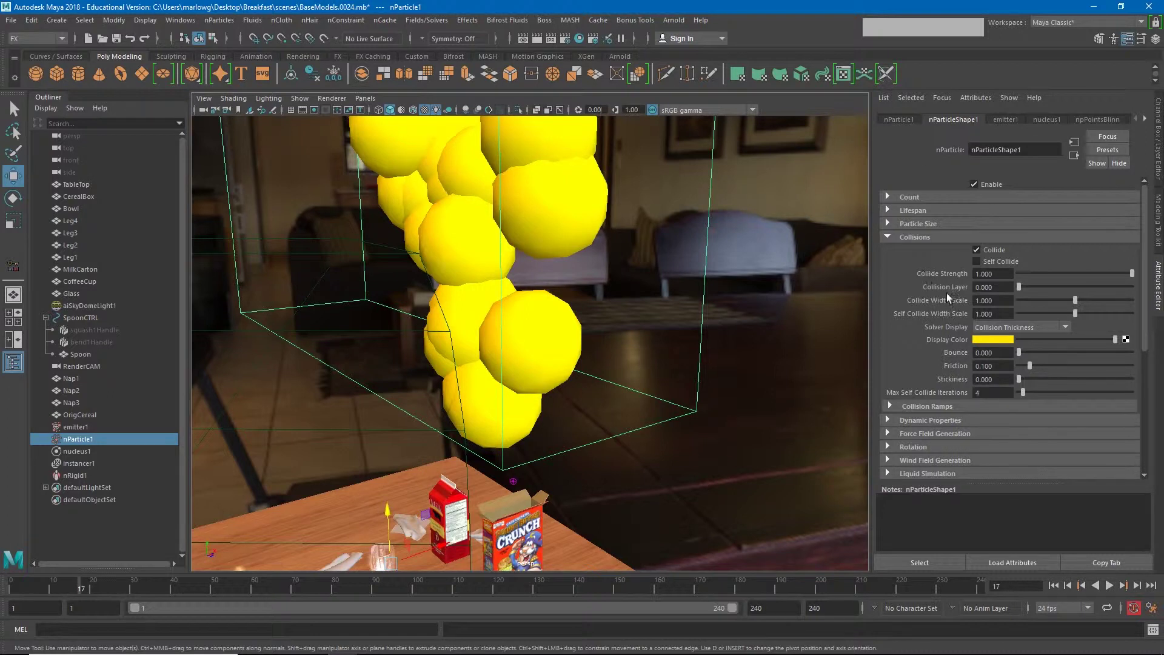
- Drag the Particle Size Collide Width Scale slider from 0.022 to about 0.032, then select its field
click(888, 223)
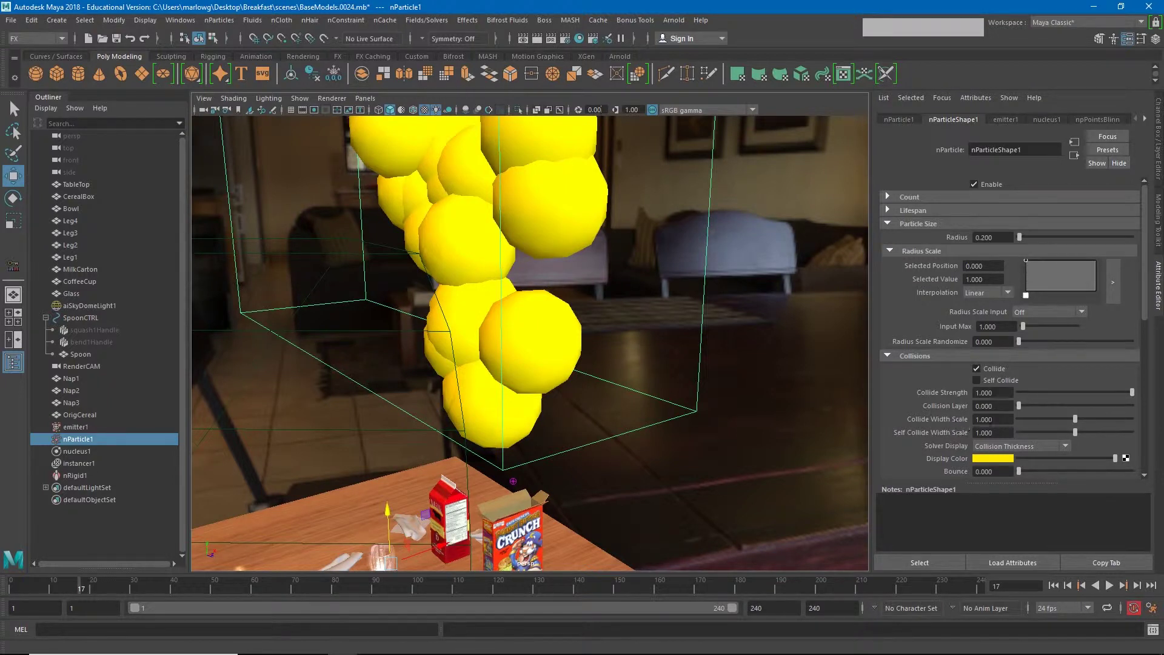
drag(1076, 419, 1018, 419)
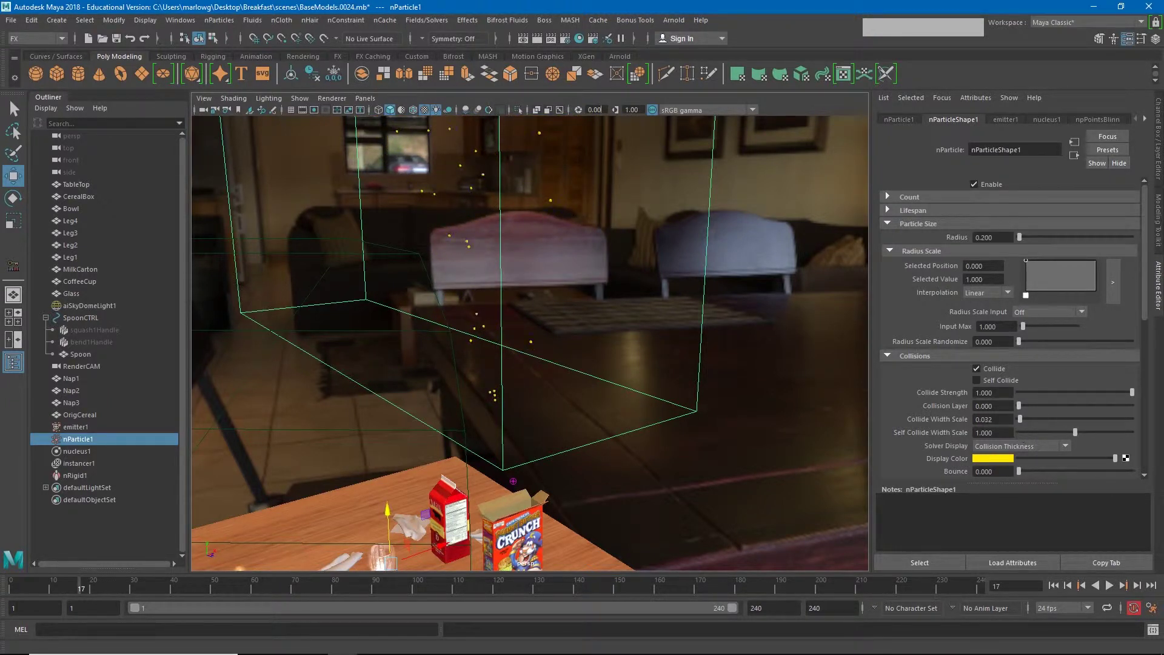
mouse_move(541, 183)
alt+middle_down()
mouse_move(565, 204)
mouse_move(550, 397)
alt+middle_up()
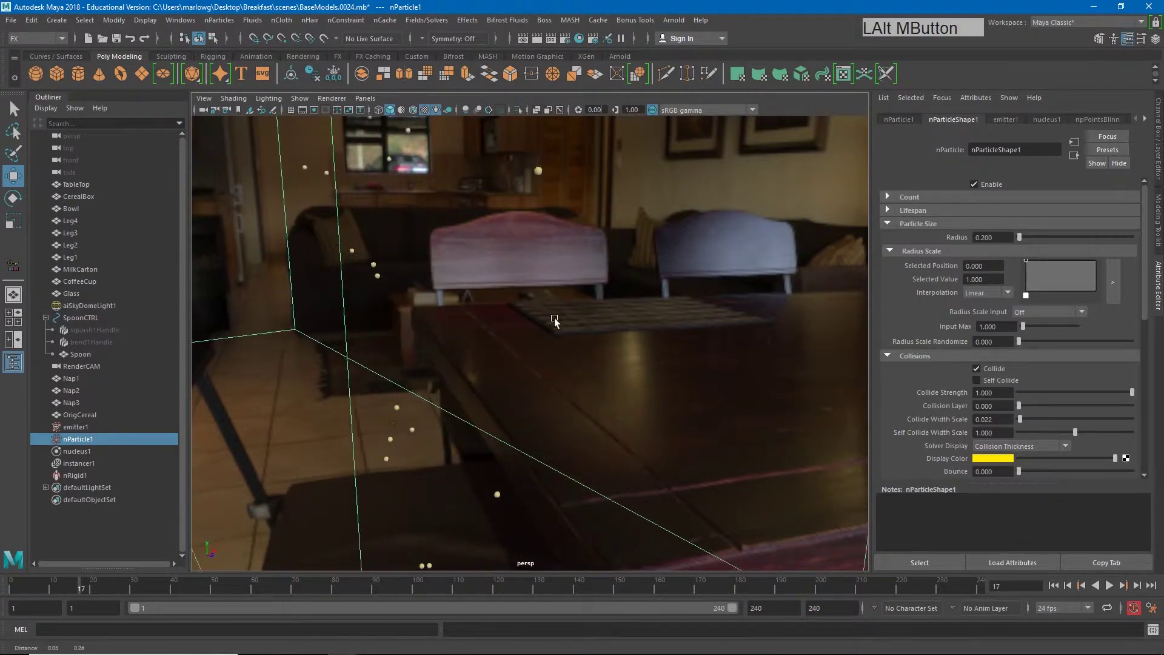
alt+right_drag(550, 364, 673, 333)
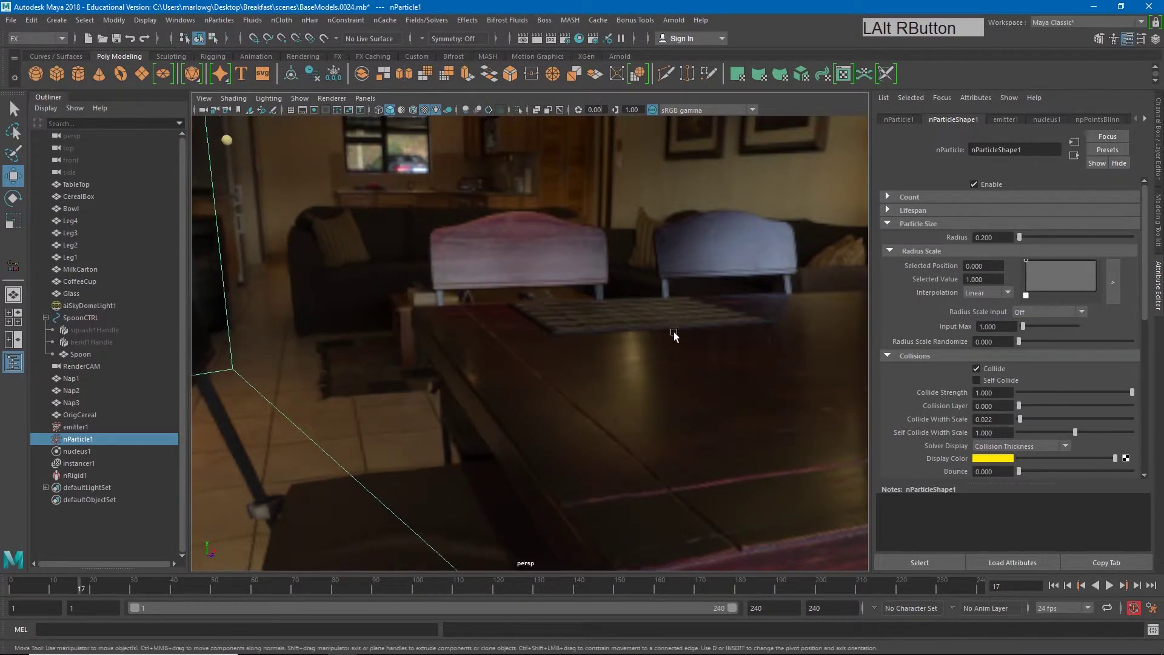
alt+middle_drag(673, 332, 656, 361)
alt+right_drag(656, 360, 639, 351)
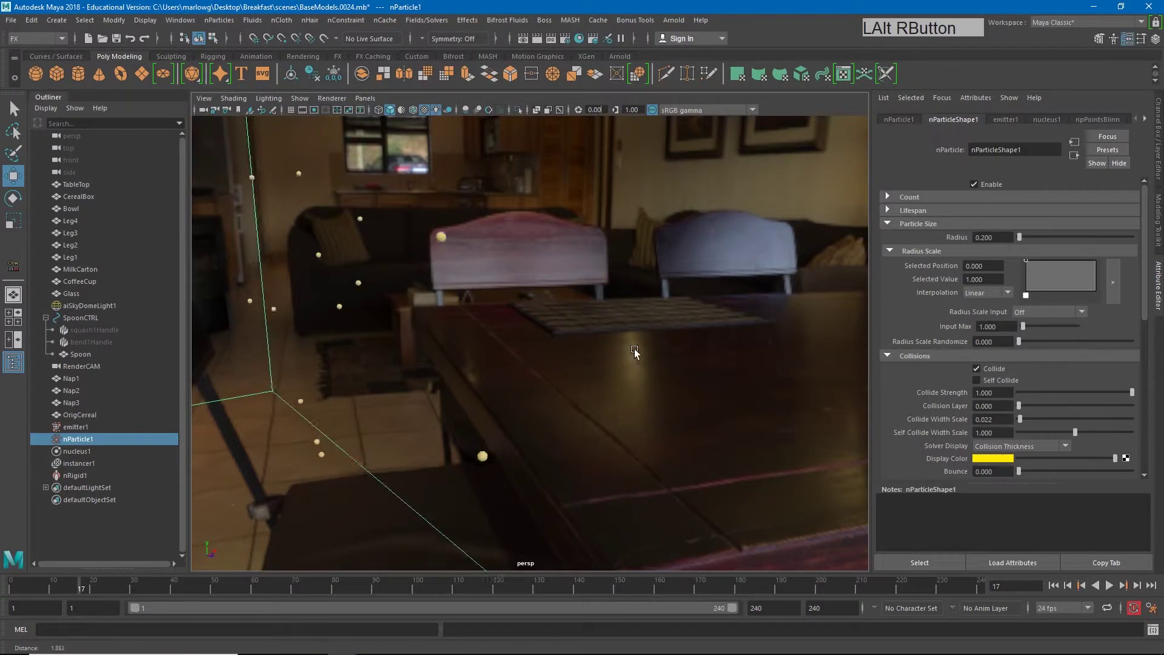
alt+middle_drag(621, 346, 605, 359)
alt+right_drag(605, 359, 691, 354)
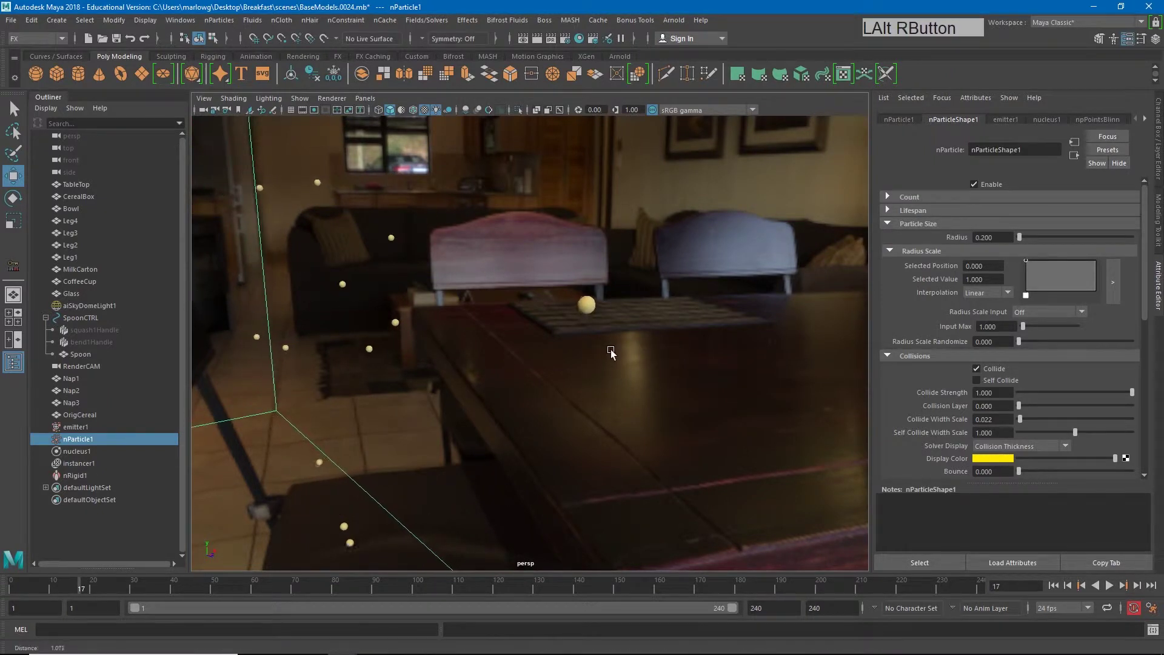
drag(1020, 419, 1021, 424)
click(1004, 419)
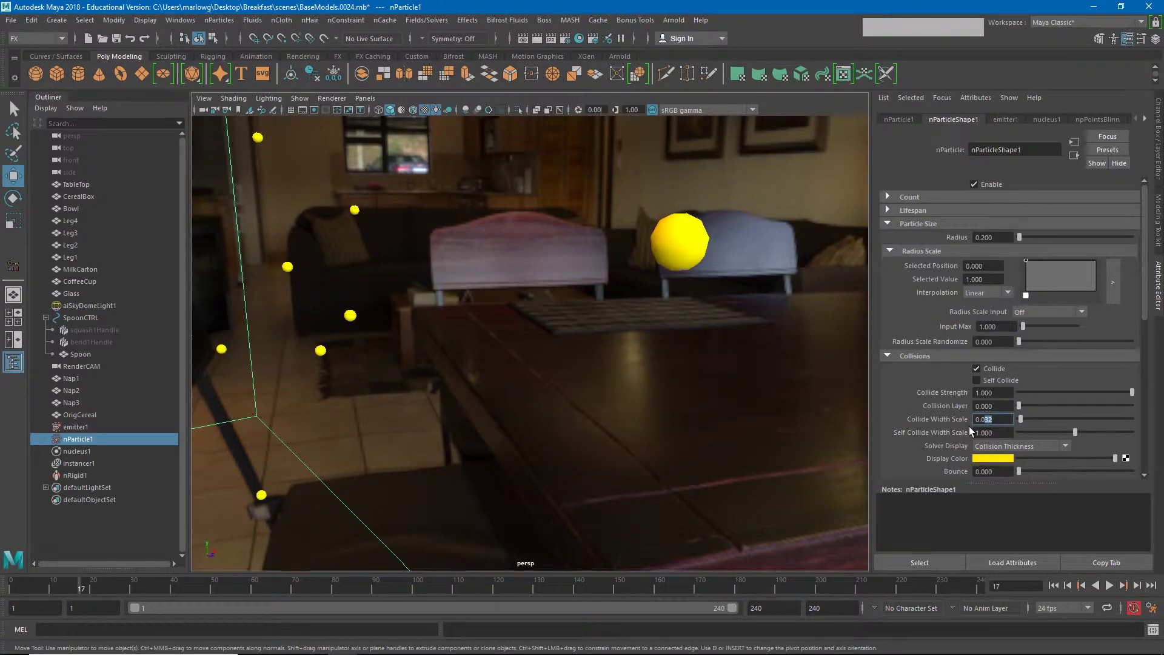
- Try collide width scales 0.03, 0.028, 0.025 and 0.057, finally settling on 0.027
key(Return)
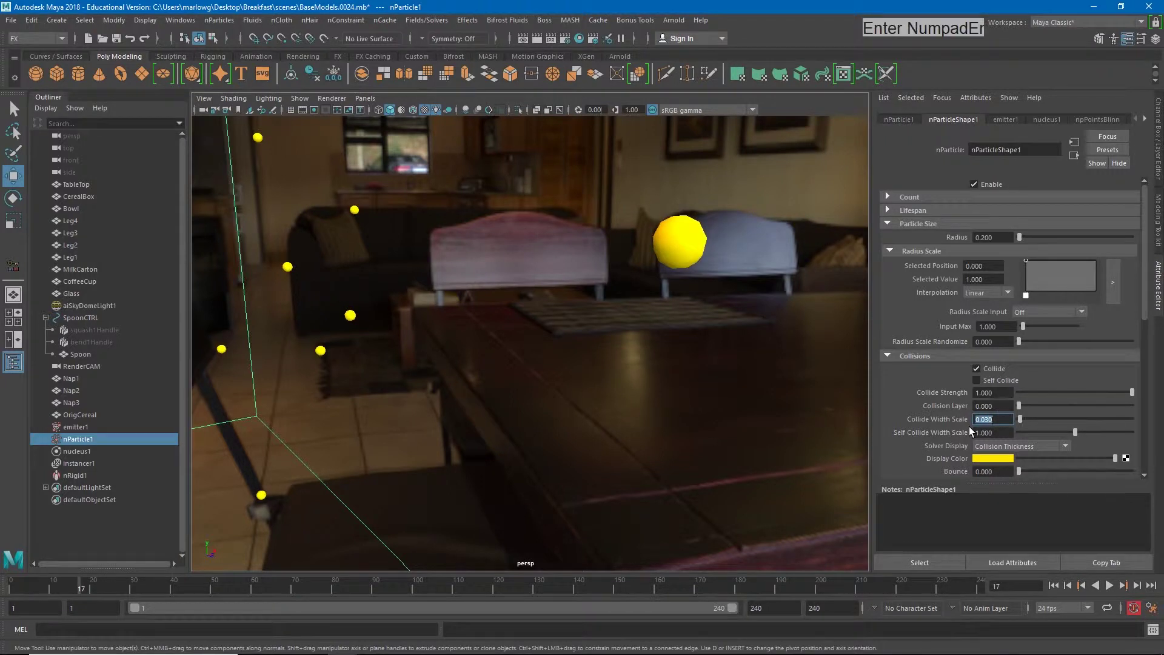
text(.)
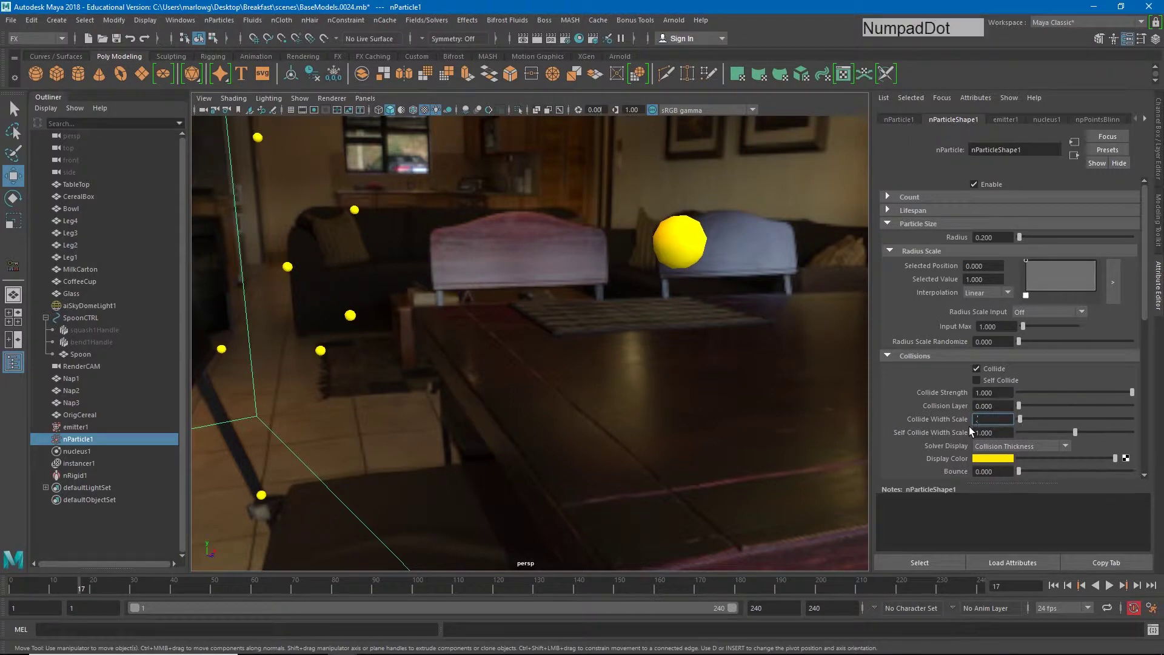
text(028)
key(Return)
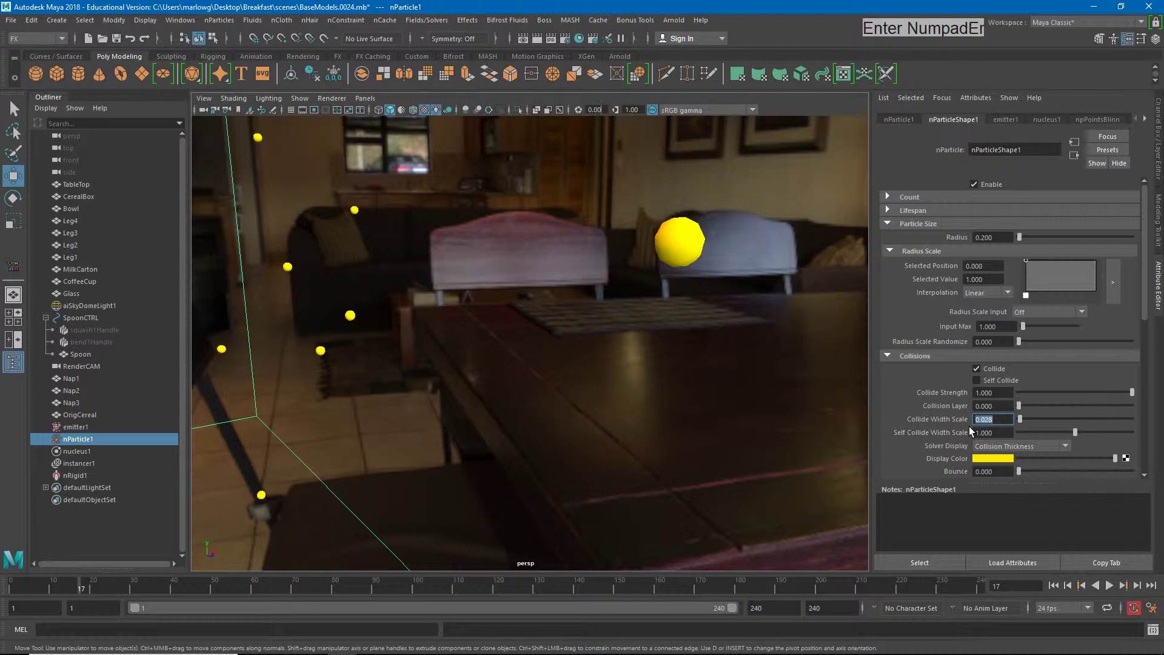
text(.0)
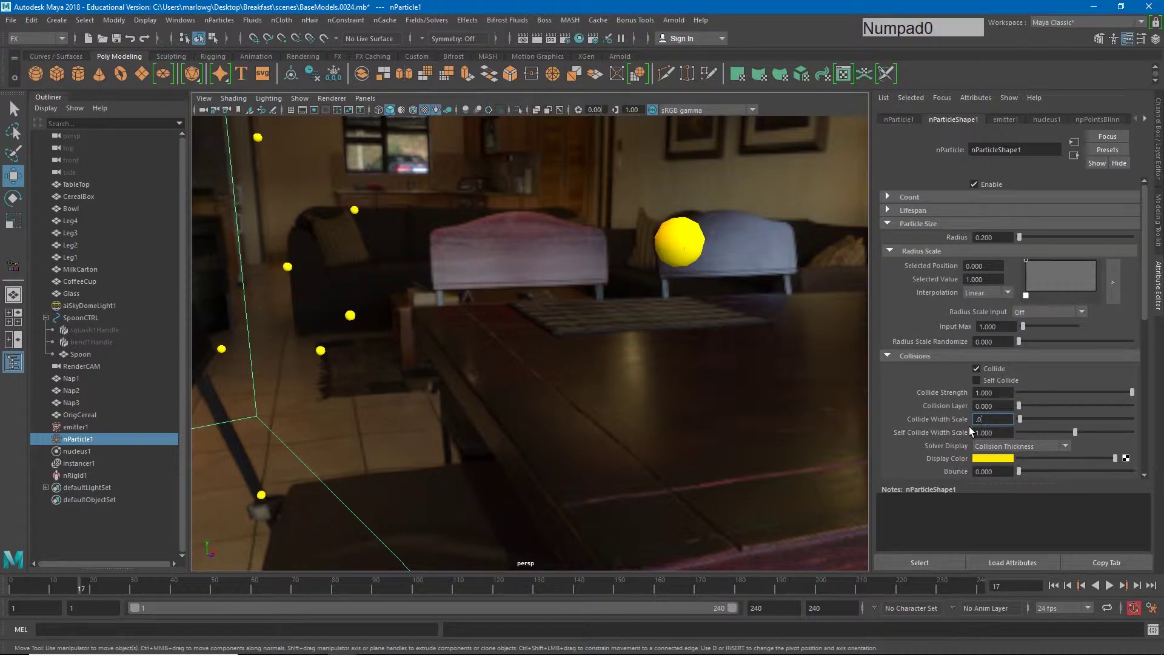
text(25)
key(Return)
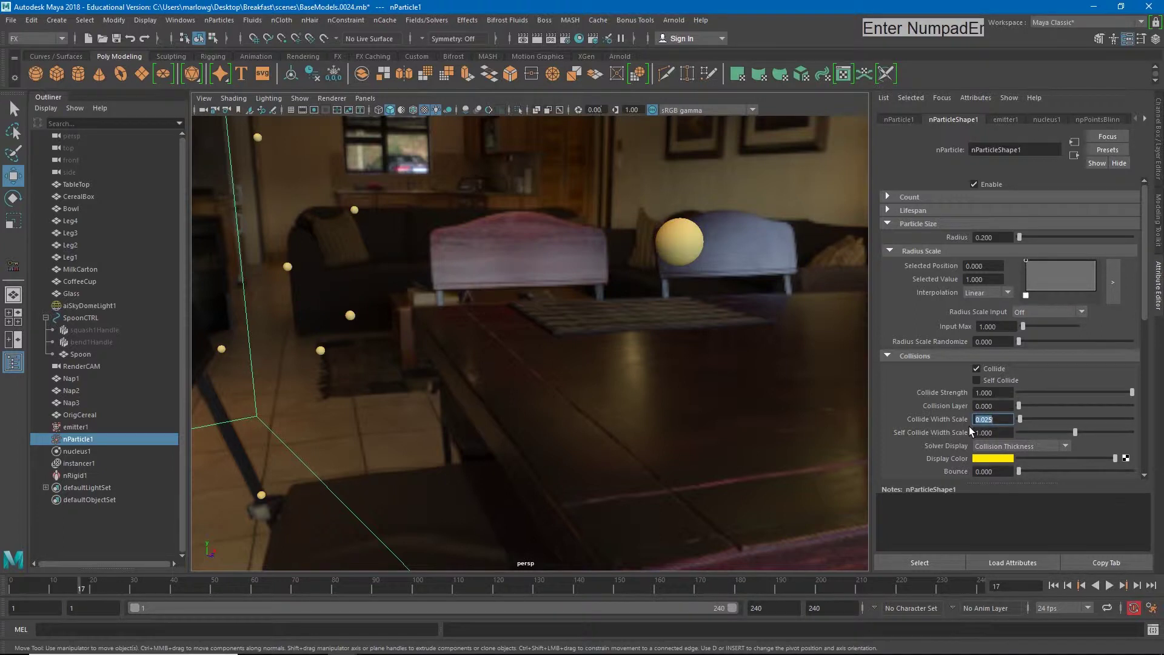
text(.)
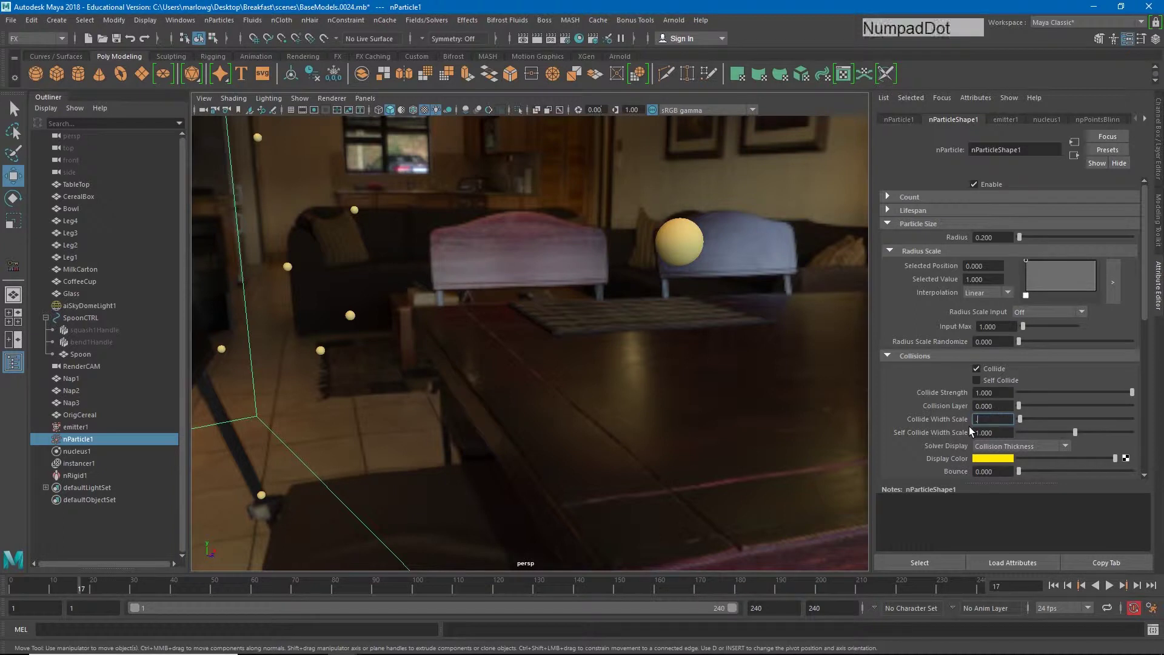
text(057)
key(Return)
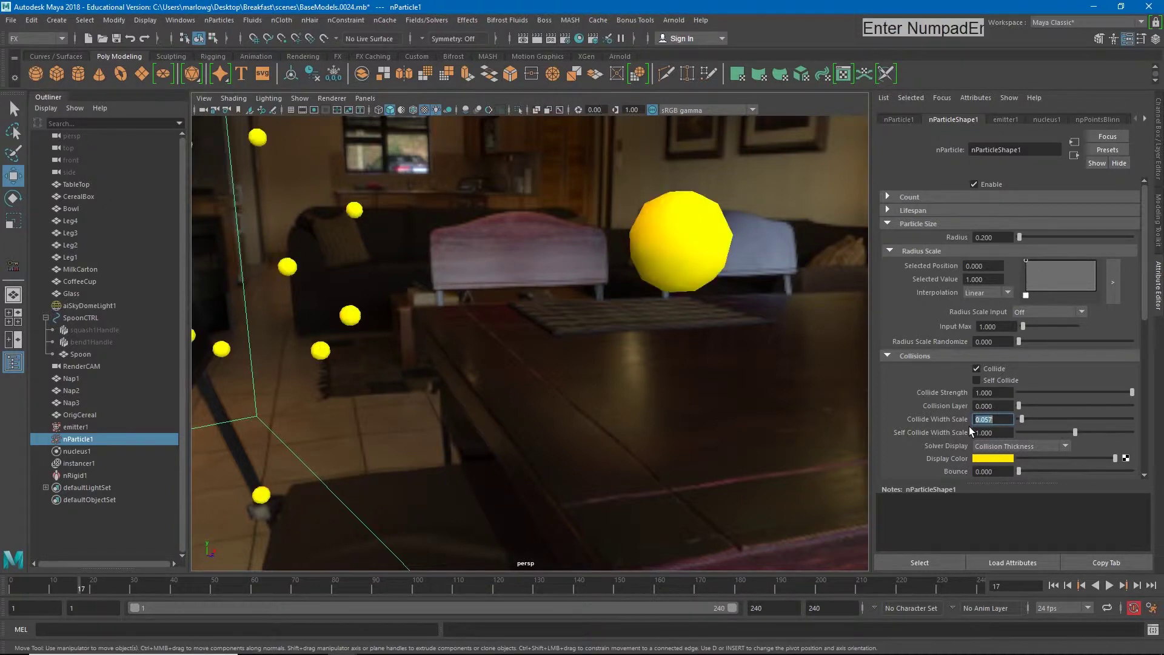
text(.)
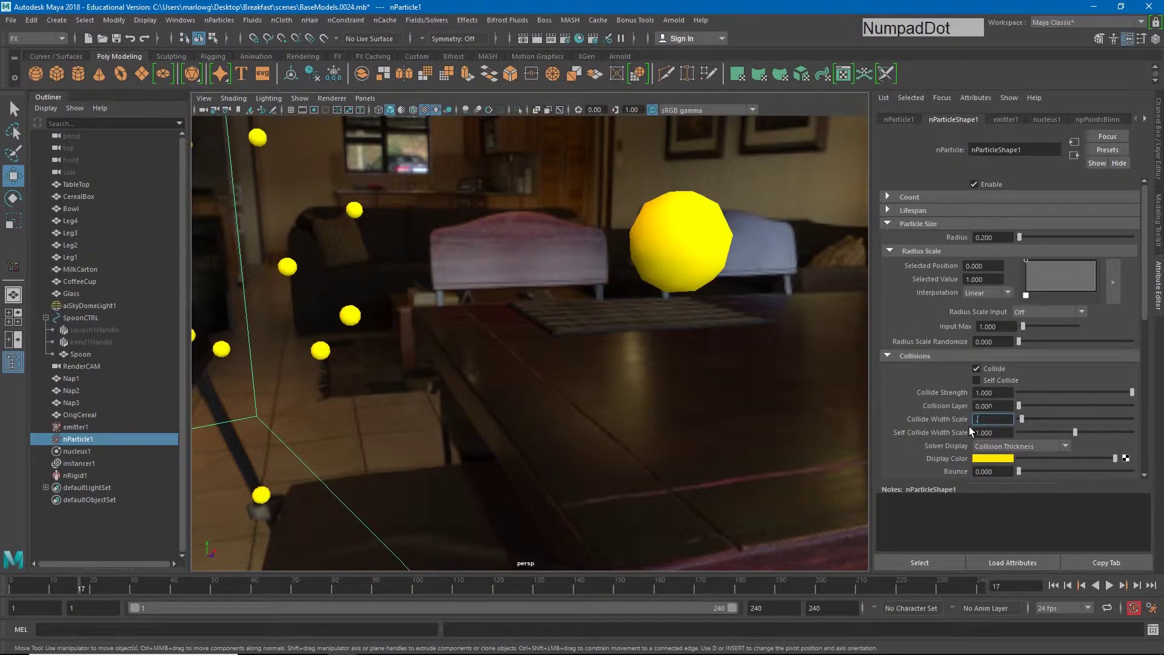
text(027)
key(Return)
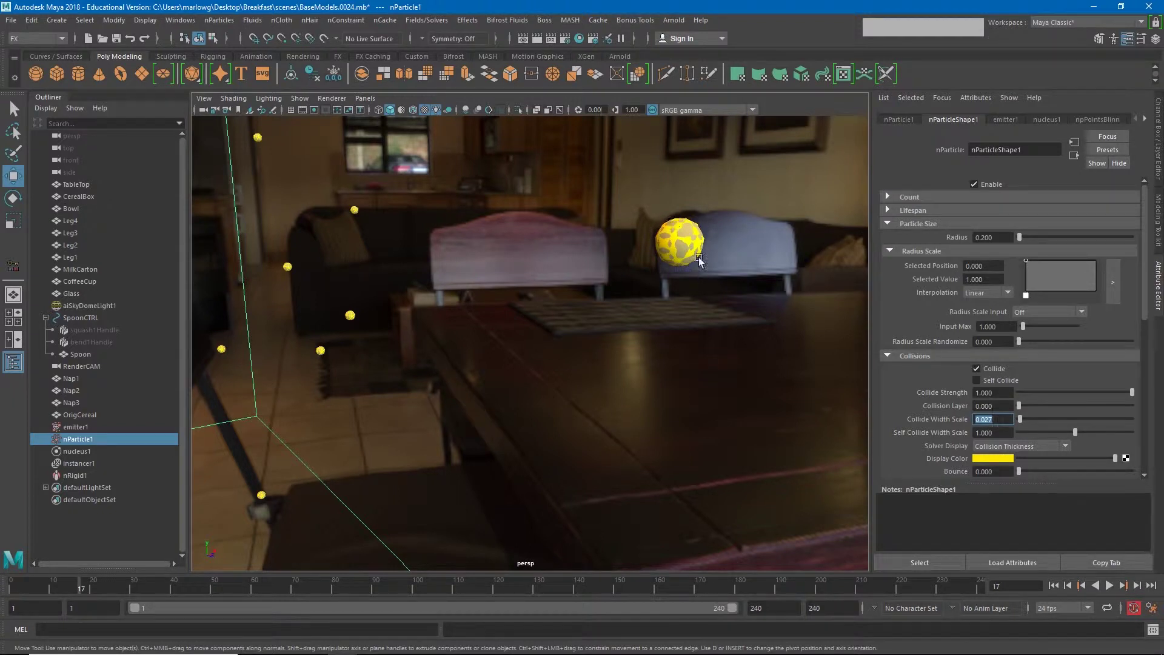
scroll(807, 436, down, 3)
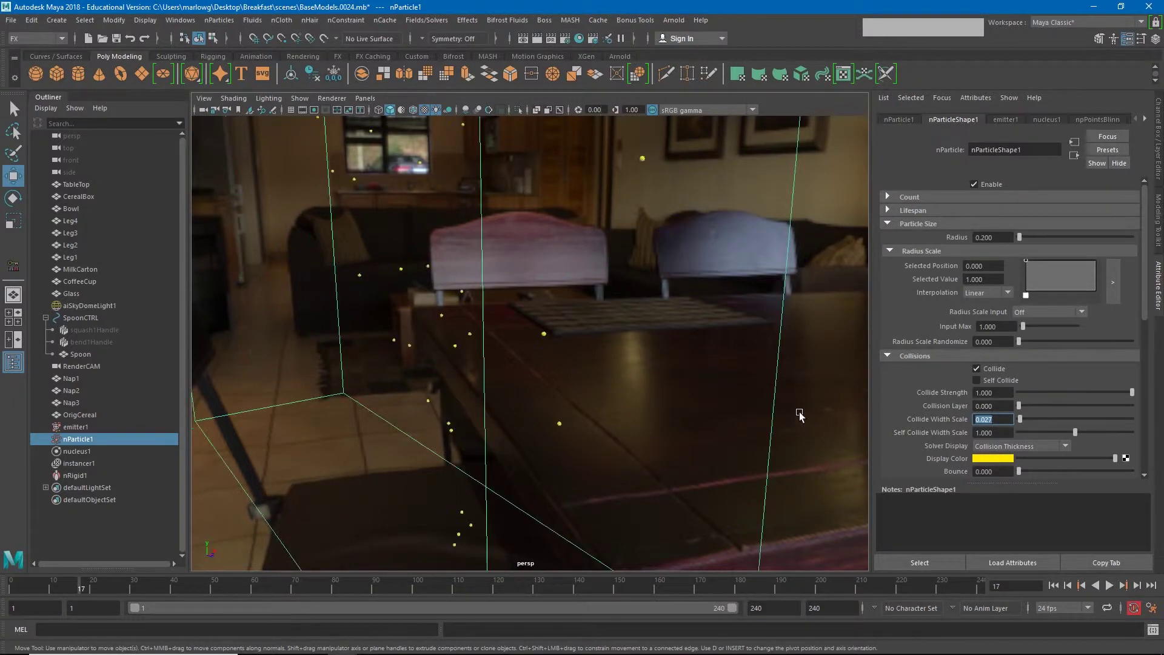
scroll(791, 403, down, 3)
scroll(790, 403, down, 4)
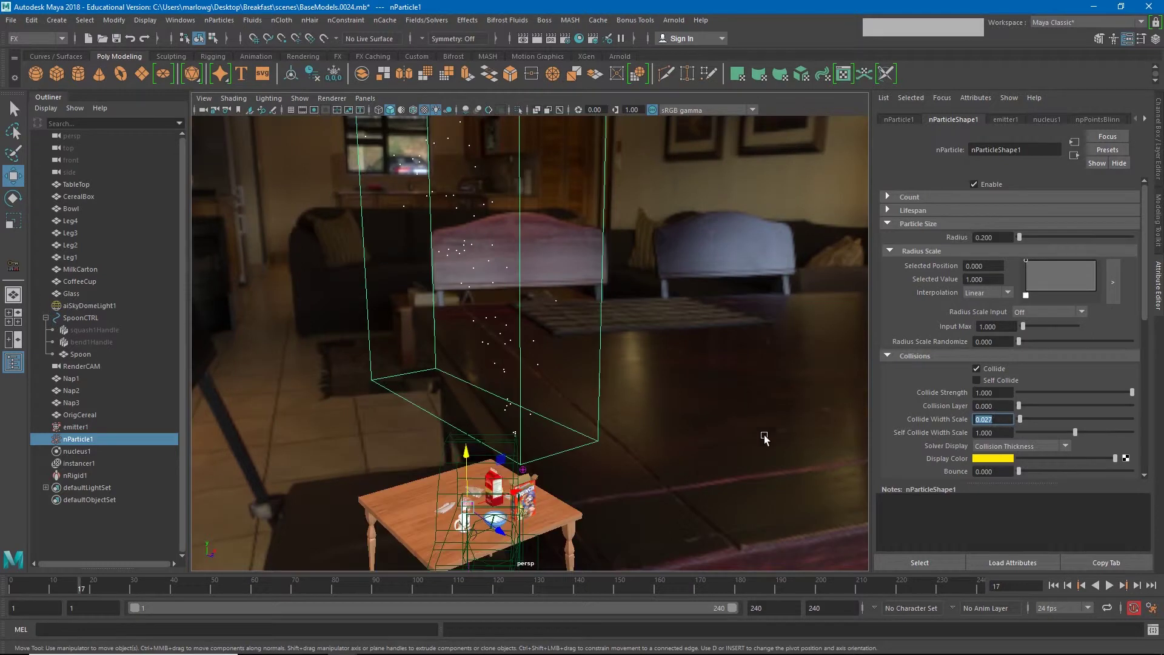
- Rewind to the first frame and zoom in on the milk and cereal box
click(1067, 587)
alt+middle_drag(546, 474, 630, 355)
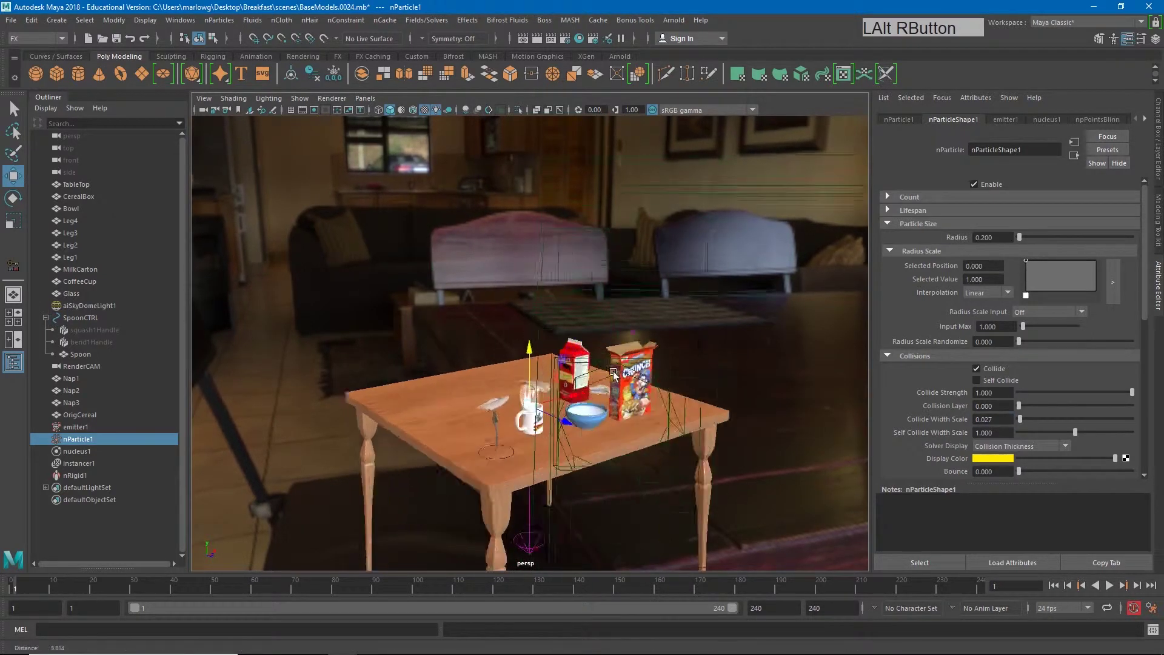
alt+right_drag(631, 355, 691, 391)
alt+middle_drag(645, 401, 590, 399)
alt+right_drag(591, 399, 707, 414)
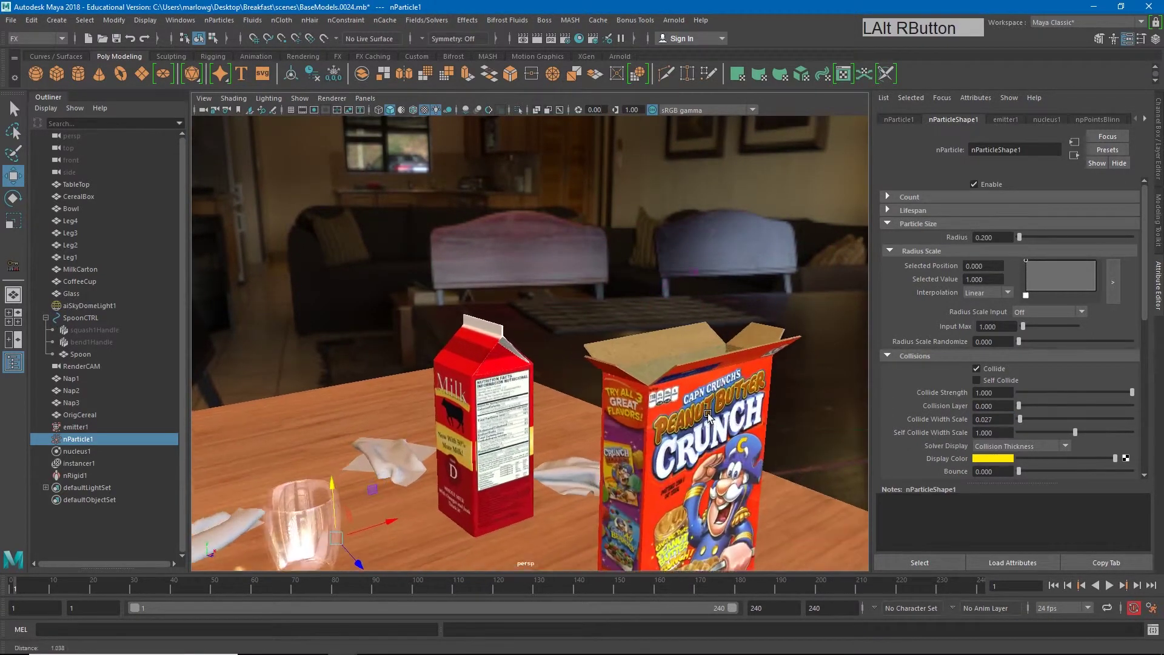
- Play the simulation from above the cereal box and stop around frame 188
click(1109, 587)
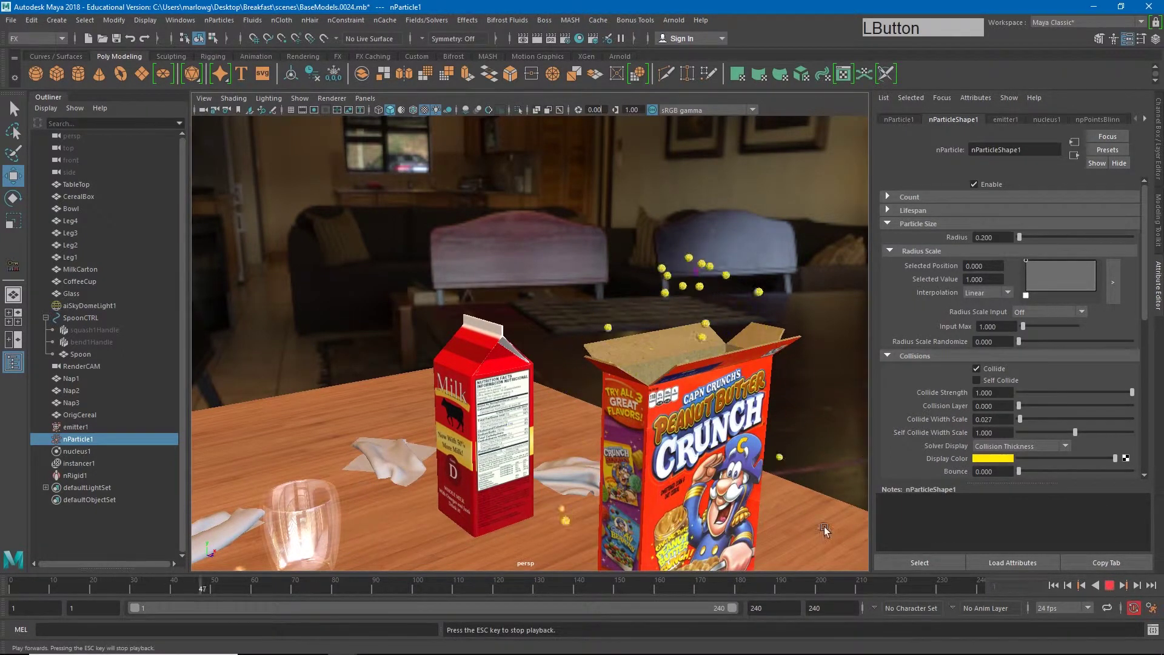
mouse_move(683, 449)
alt+mouse_down()
mouse_move(648, 504)
mouse_move(666, 500)
mouse_move(624, 501)
alt+mouse_up()
alt+middle_drag(625, 501, 656, 349)
alt+drag(655, 348, 605, 400)
alt+right_drag(605, 400, 694, 434)
alt+middle_drag(694, 434, 532, 400)
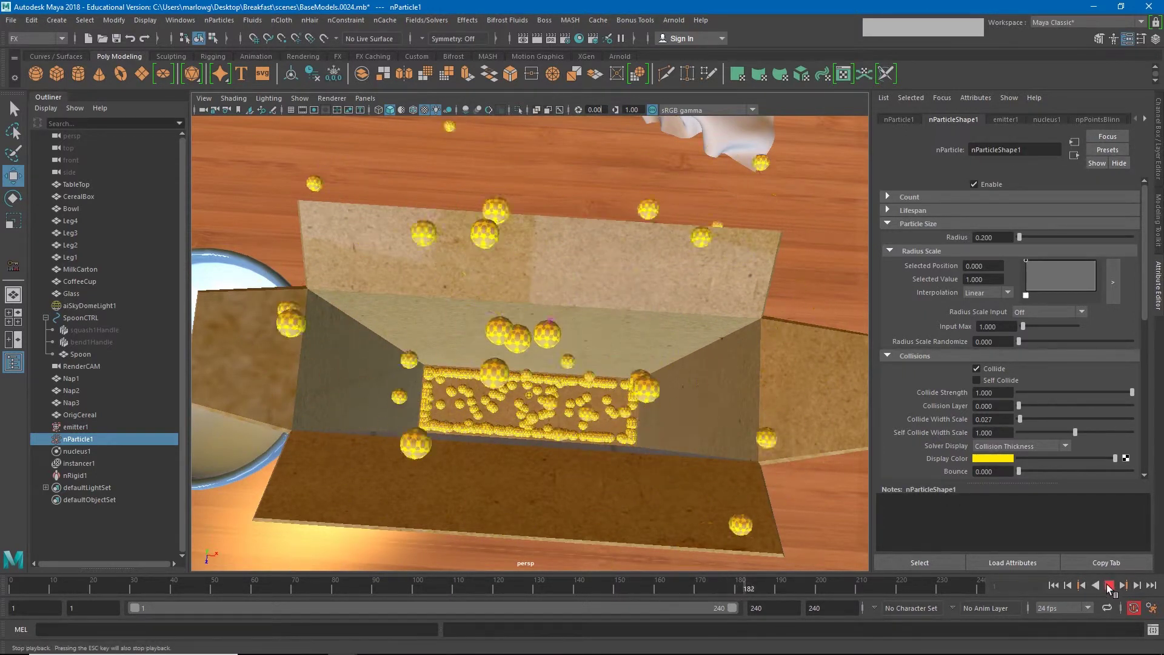
click(1108, 587)
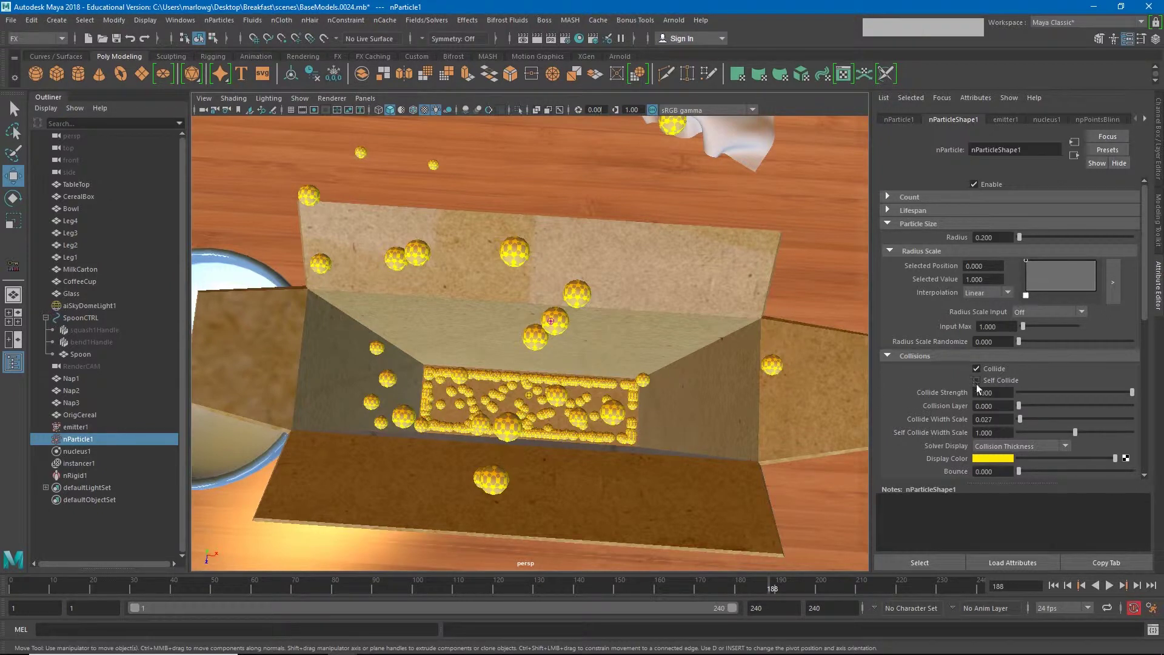
- Enable Self Collide on nParticle1 and set its Solver Display to Off
click(976, 380)
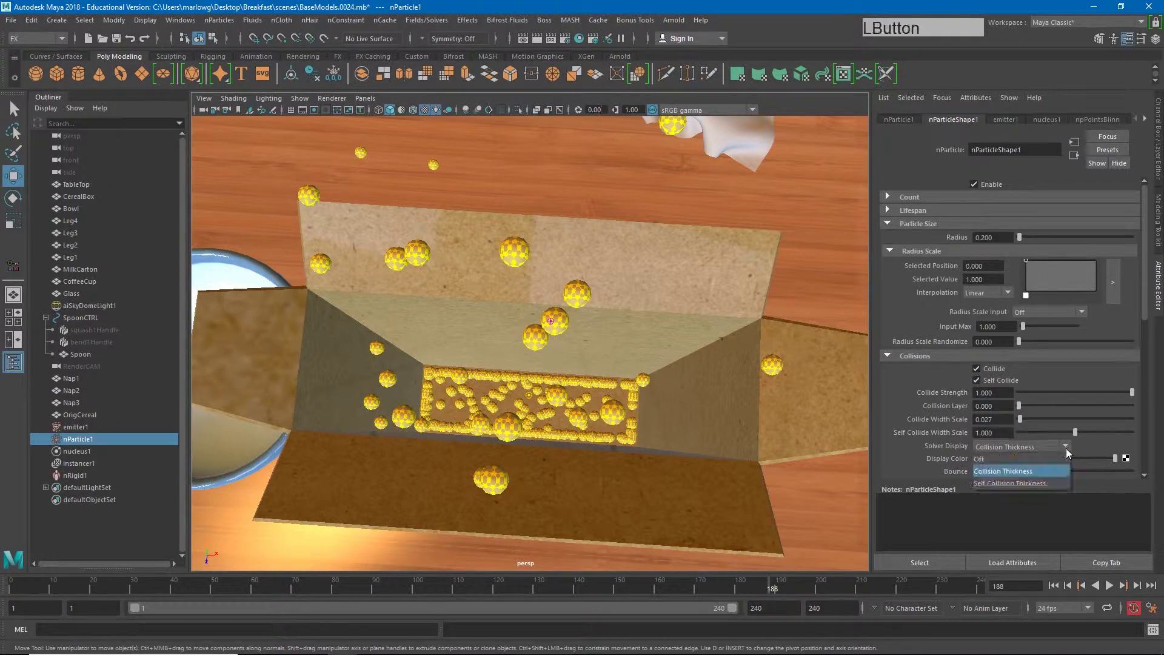
click(1034, 483)
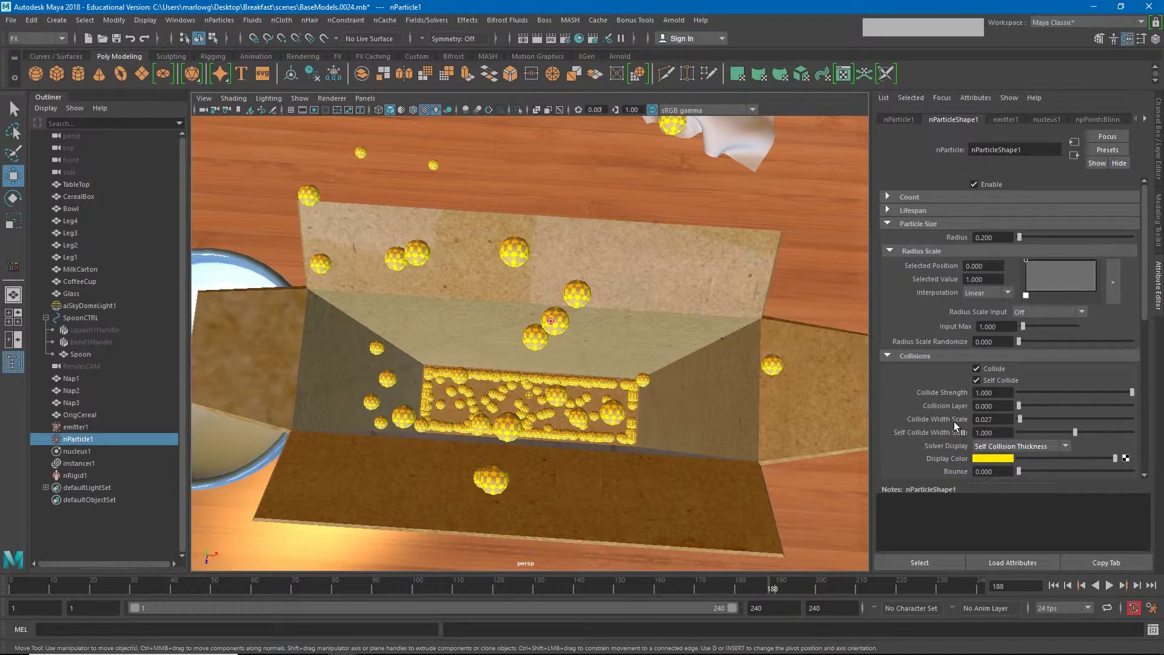
double_click(985, 432)
click(1051, 448)
click(1010, 482)
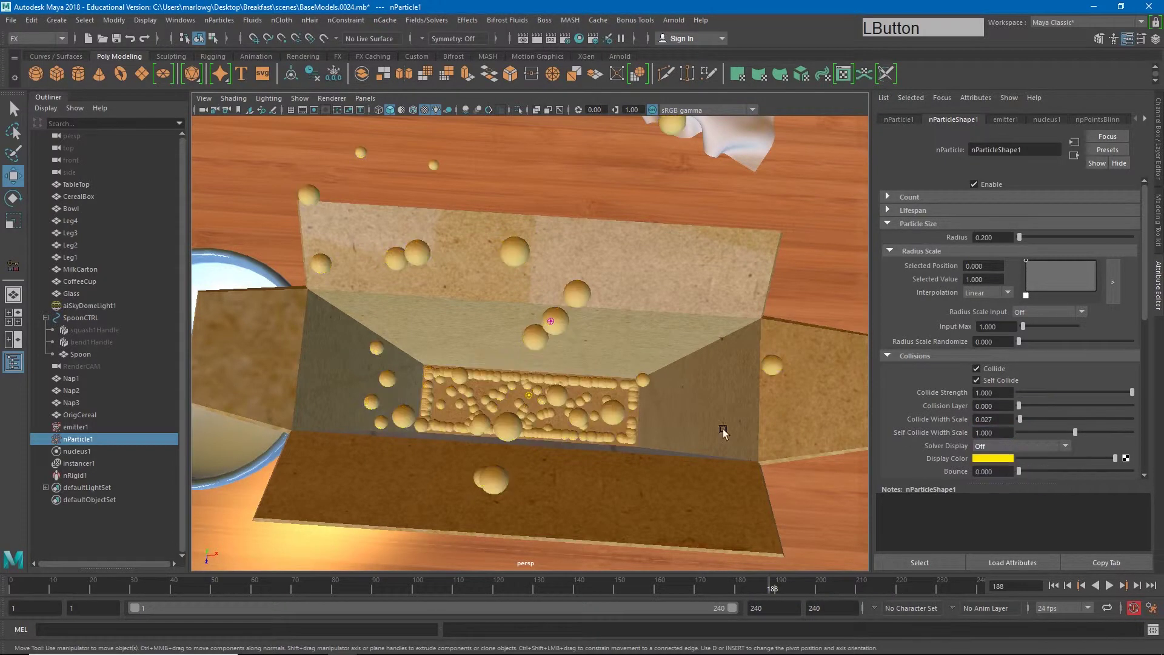
- Frame the table, then play and watch the self-colliding cereal pile into the box before stopping
alt+right_drag(770, 430, 647, 410)
mouse_move(647, 410)
alt+mouse_down()
mouse_move(688, 396)
mouse_move(710, 347)
alt+mouse_up()
mouse_move(710, 346)
alt+middle_down()
mouse_move(586, 335)
mouse_move(592, 350)
alt+middle_up()
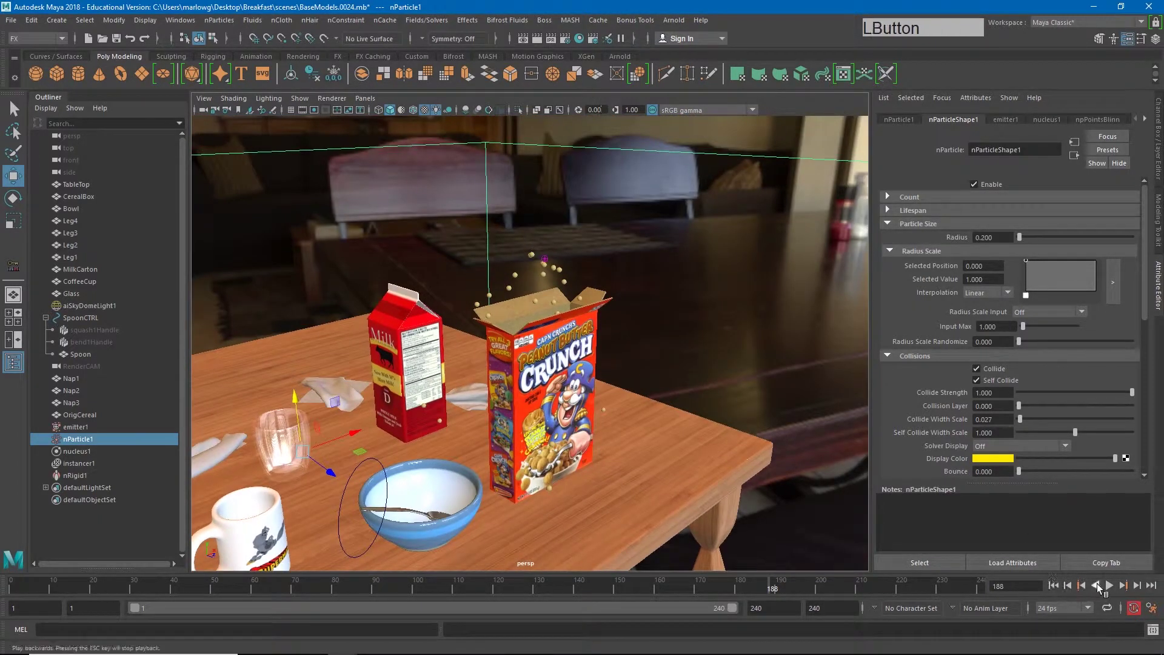
click(1111, 587)
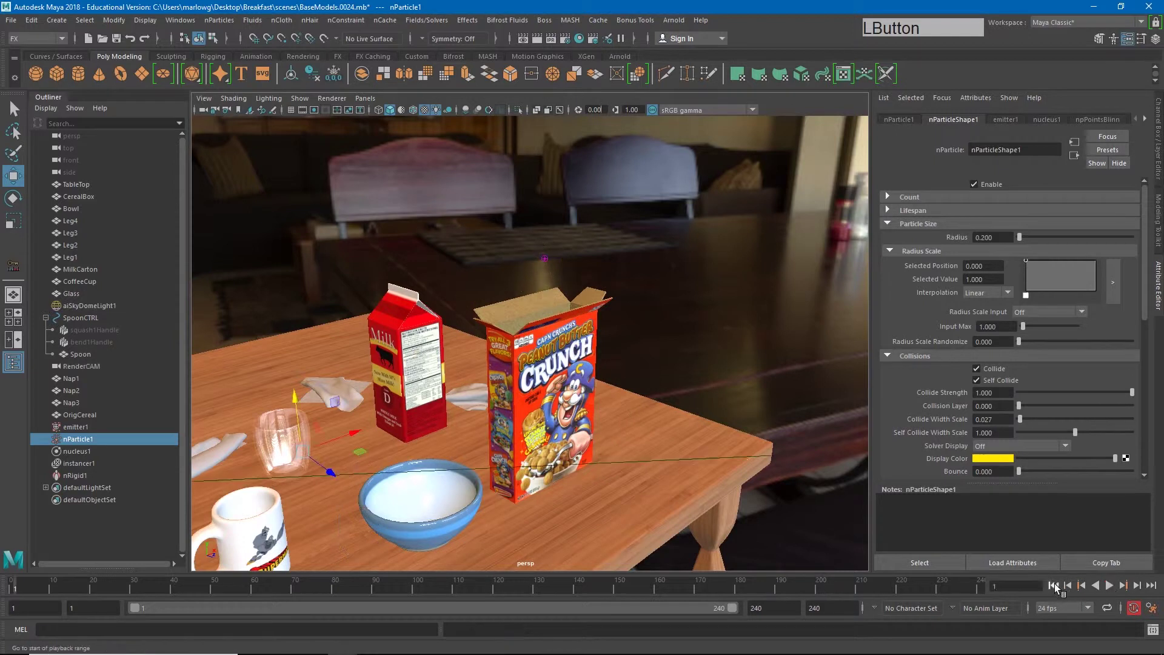
mouse_move(582, 301)
alt+mouse_down()
mouse_move(546, 382)
mouse_move(521, 396)
mouse_move(532, 373)
alt+mouse_up()
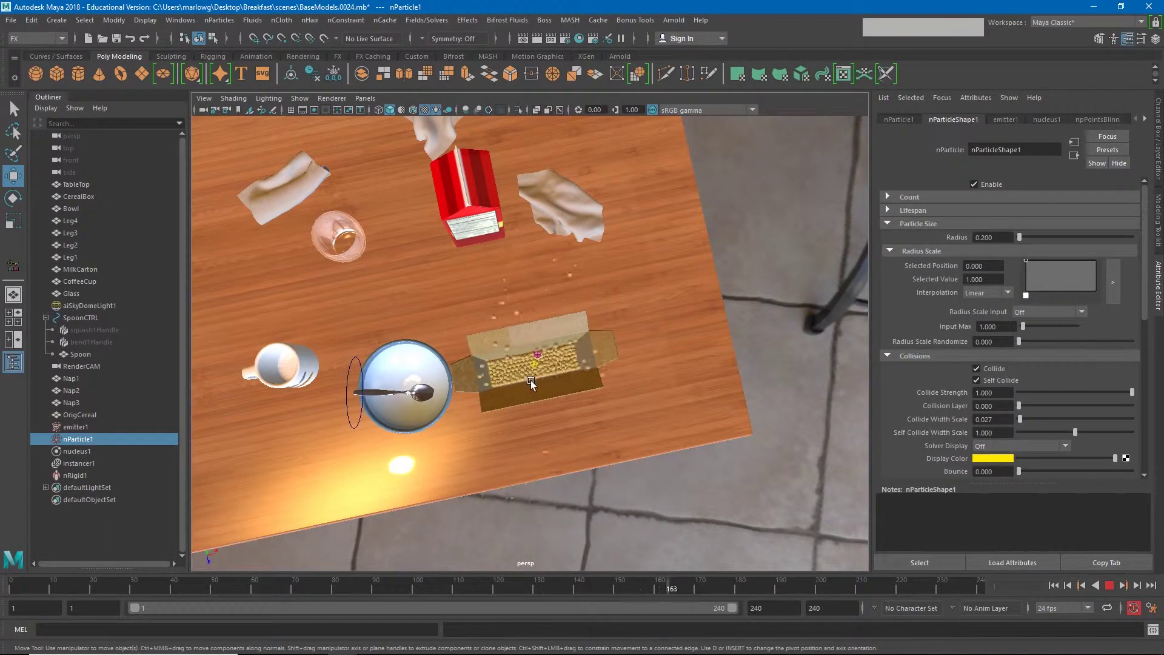
alt+right_drag(546, 382, 822, 399)
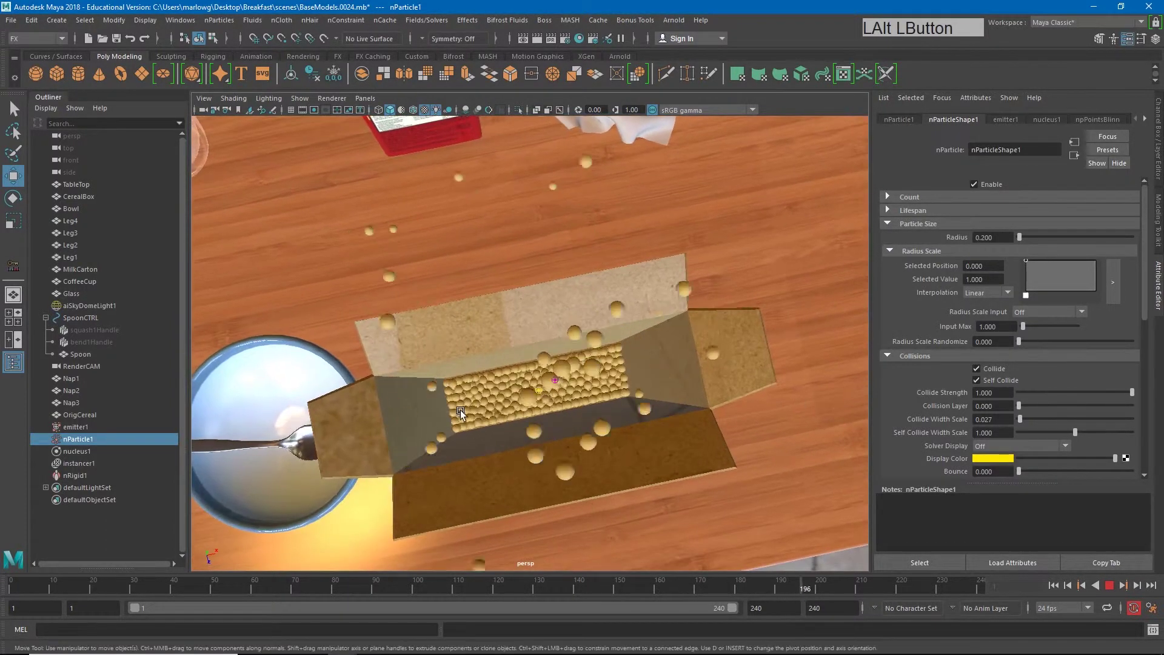
mouse_move(453, 408)
alt+mouse_down()
mouse_move(372, 387)
mouse_move(304, 394)
mouse_move(413, 368)
alt+mouse_up()
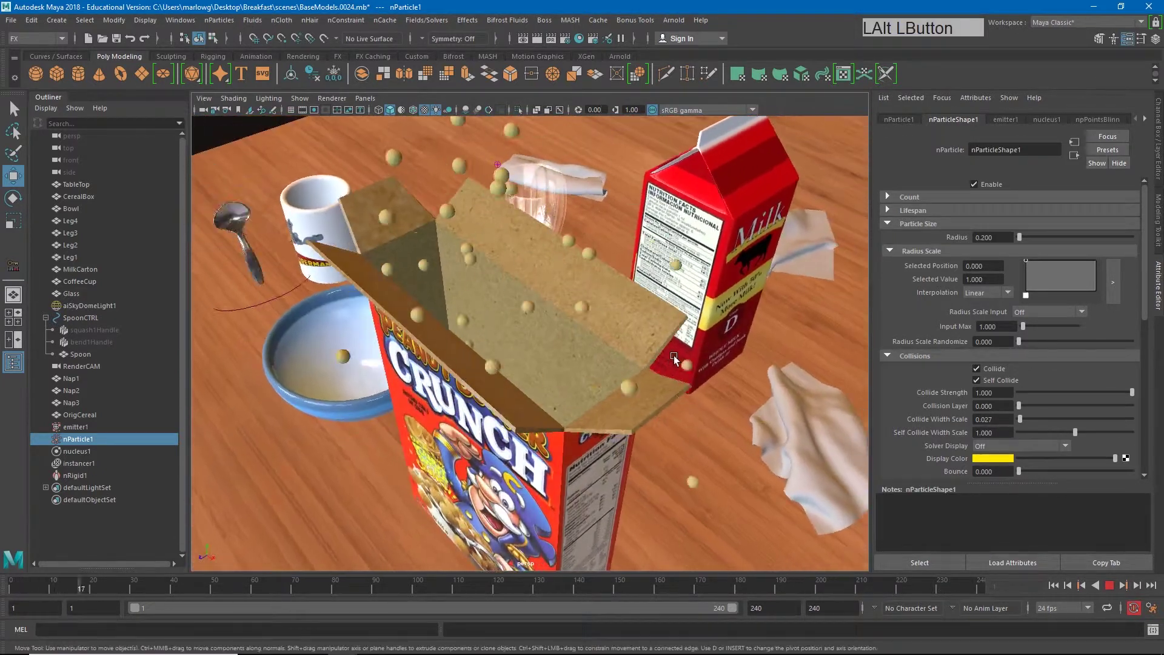
alt+right_drag(412, 368, 426, 274)
alt+drag(426, 274, 719, 433)
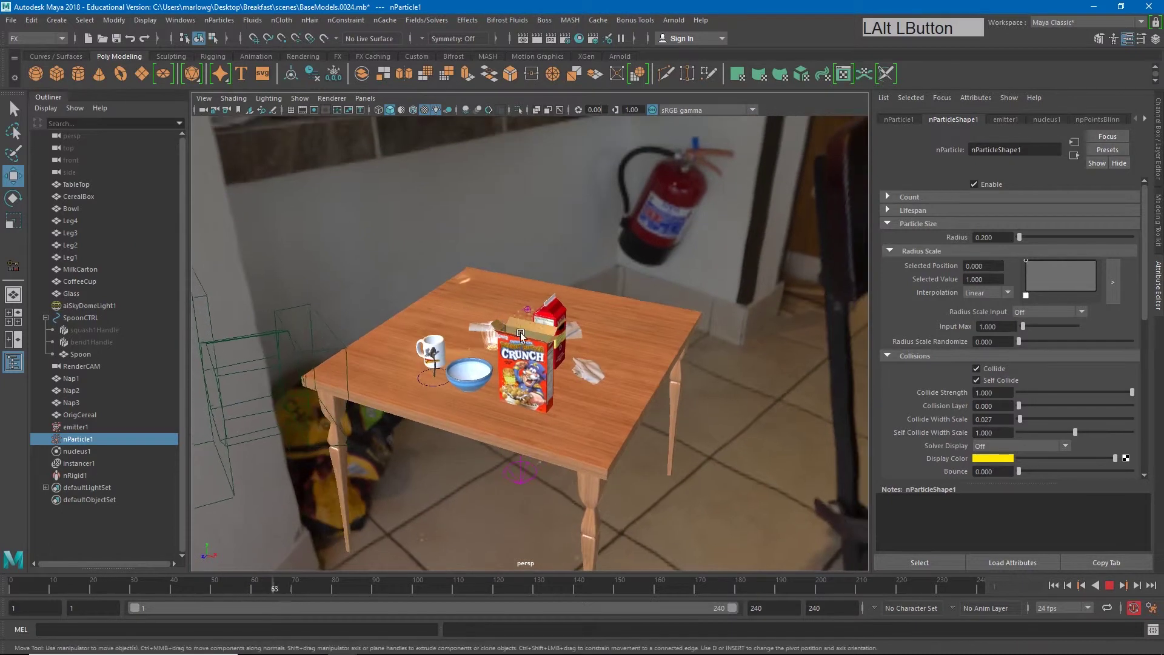
click(719, 433)
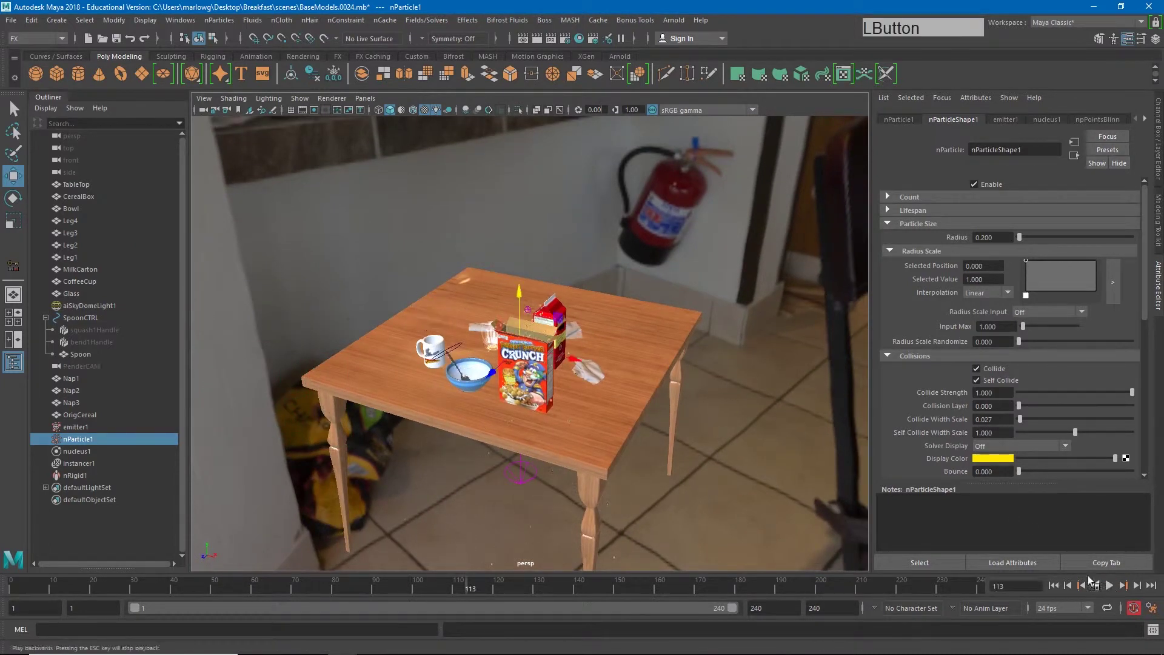
- From the start frame, move emitter1 lower inside the cereal box
click(1055, 587)
click(537, 314)
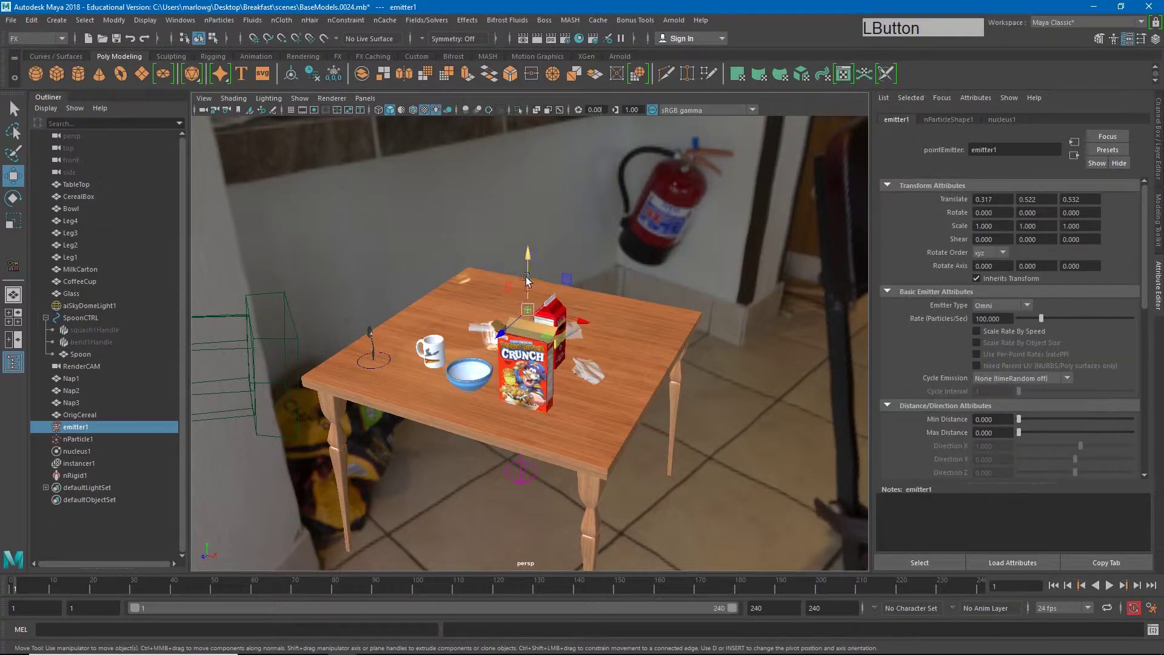
mouse_move(528, 255)
mouse_down()
mouse_move(528, 292)
mouse_move(637, 410)
mouse_up()
alt+right_drag(637, 410, 846, 395)
alt+drag(846, 395, 594, 368)
- Play the emission, looking down into the box, and stop at frame 216
click(1108, 586)
mouse_move(719, 417)
alt+mouse_down()
mouse_move(637, 361)
mouse_move(621, 371)
mouse_move(637, 348)
mouse_move(384, 385)
mouse_move(409, 360)
alt+mouse_up()
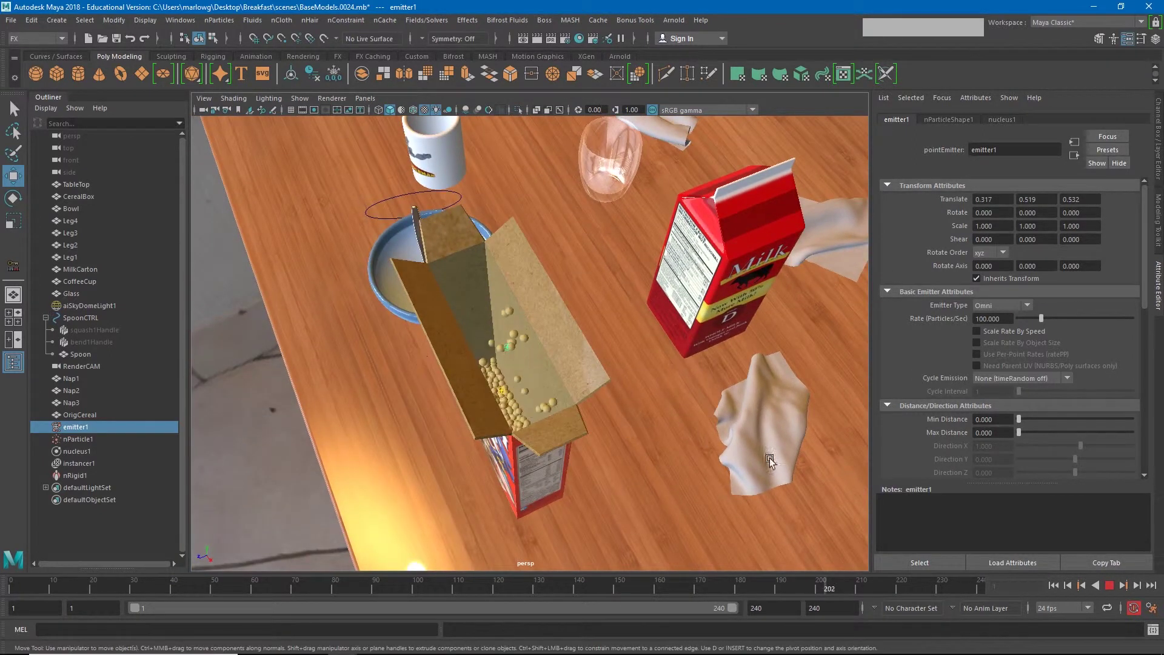
click(1108, 587)
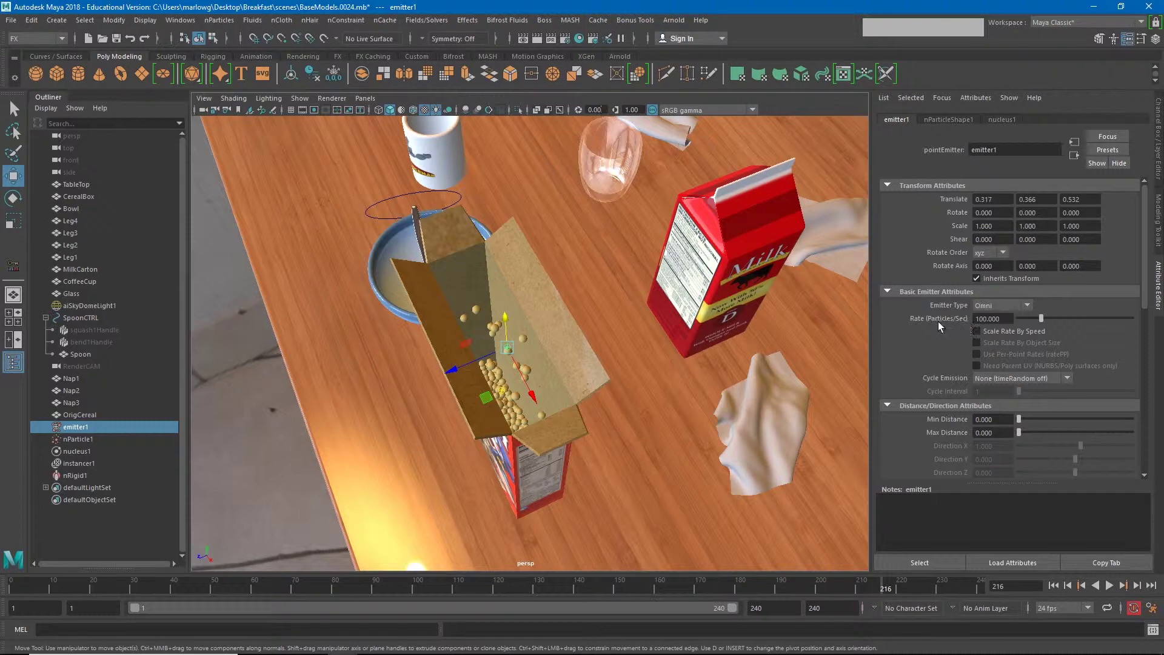
- Set emitter1's Rate to 1000 particles/sec, then replay from the start and stop
click(989, 318)
key(KP_Enter)
text(1000.000)
click(1054, 587)
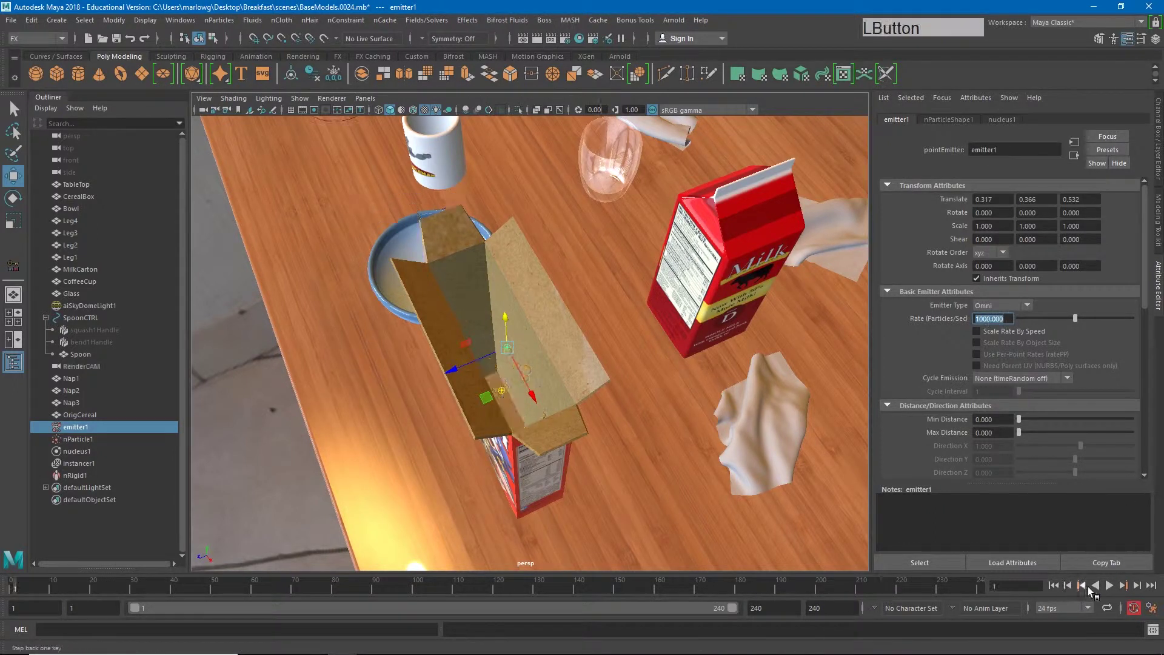
click(1110, 586)
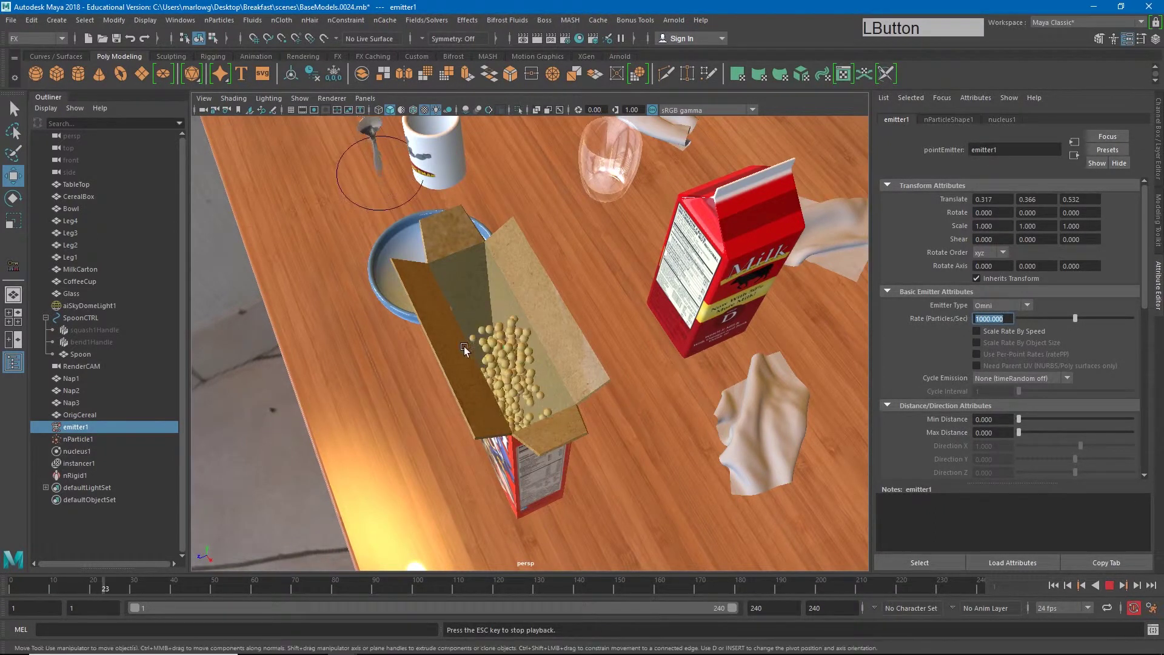
mouse_move(459, 349)
alt+mouse_down()
mouse_move(436, 376)
mouse_move(456, 370)
alt+mouse_up()
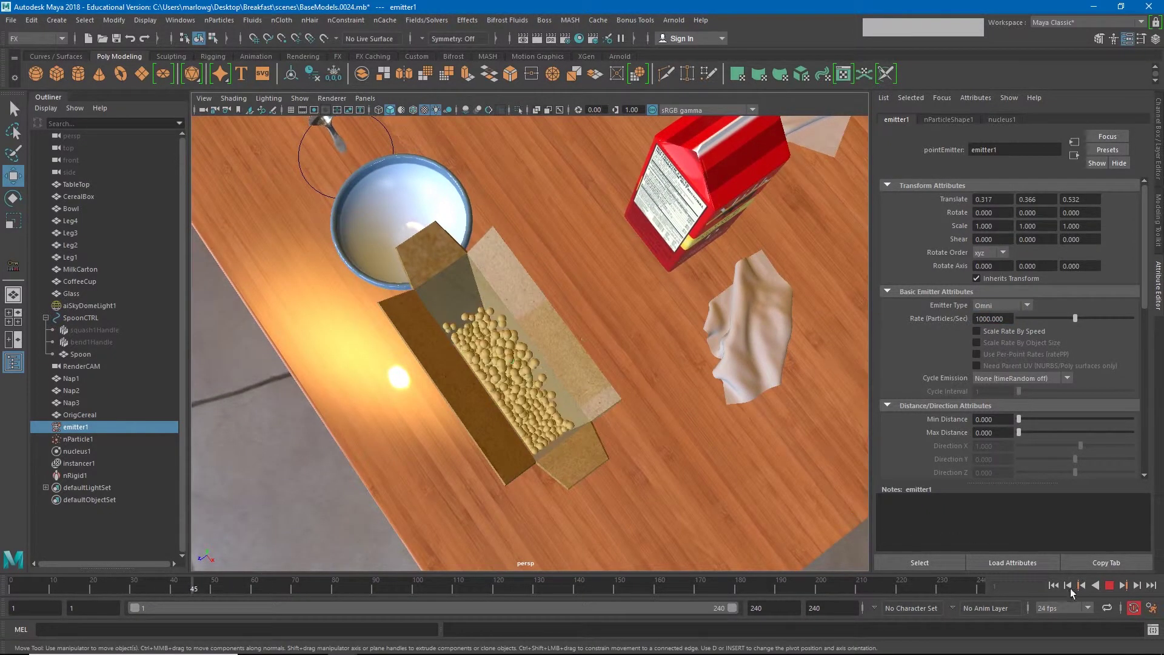
click(1110, 589)
- Resume playback to inspect the filled cereal box from several angles
mouse_move(598, 470)
alt+mouse_down()
mouse_move(485, 446)
mouse_move(542, 431)
alt+mouse_up()
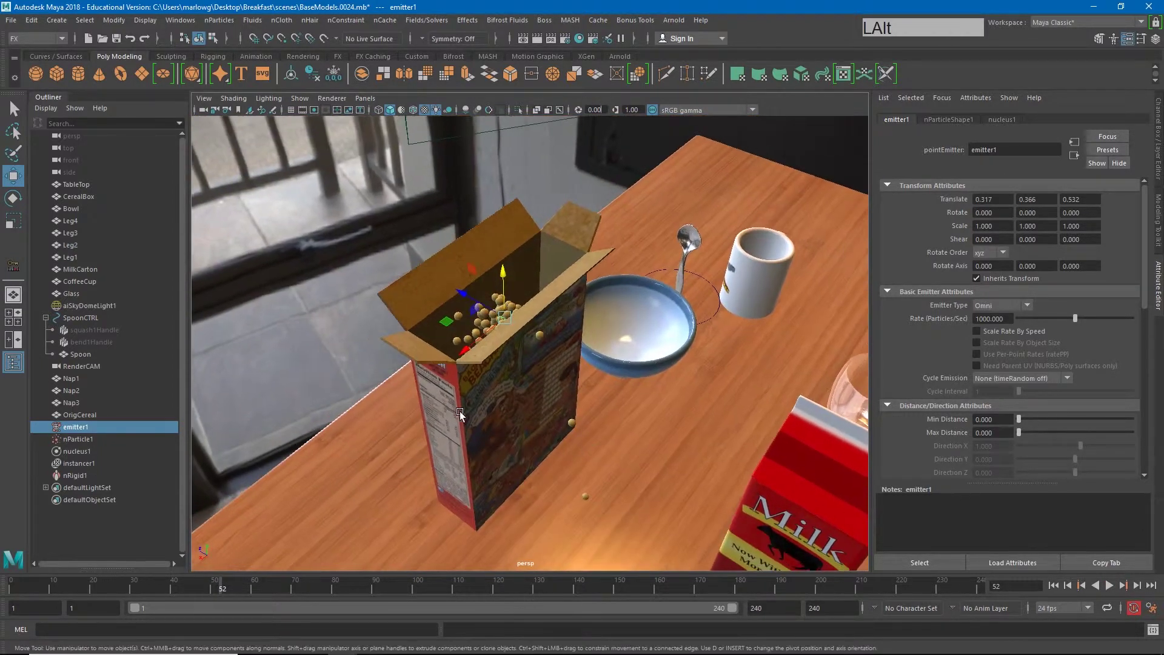
alt+drag(475, 411, 543, 412)
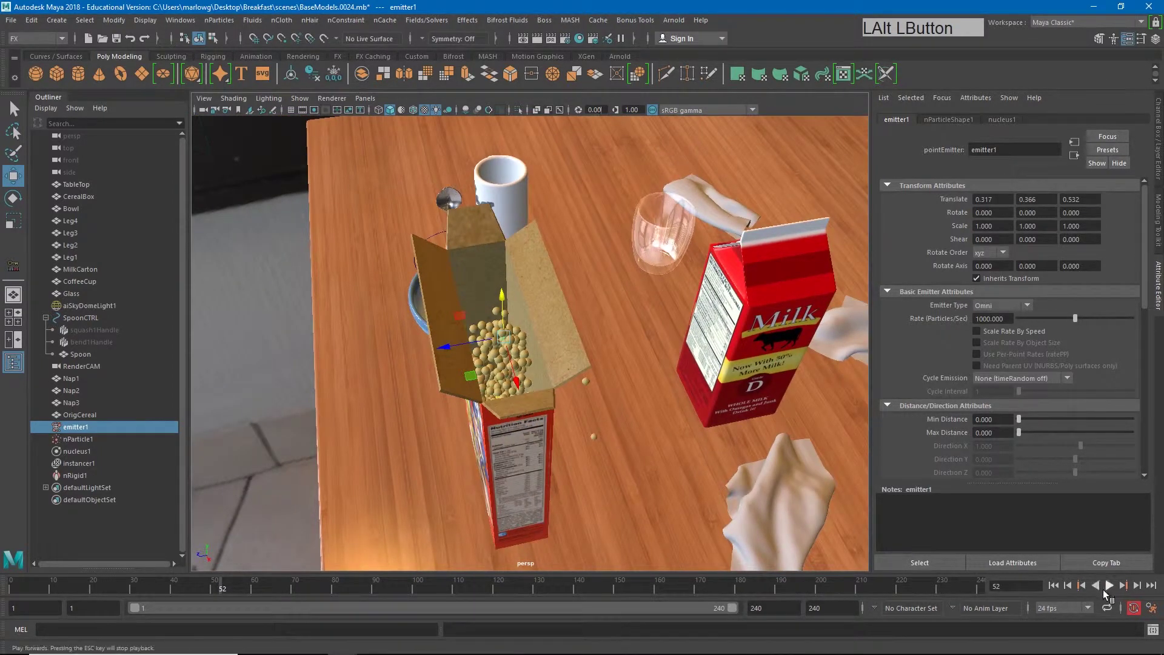
click(1110, 587)
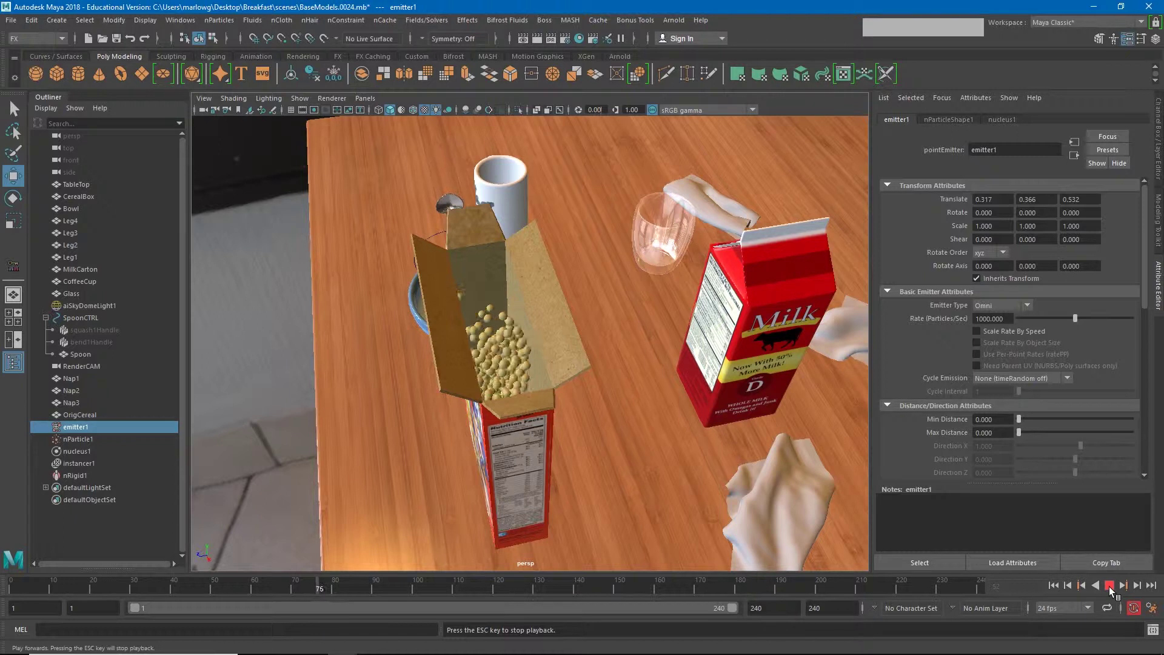
click(1109, 586)
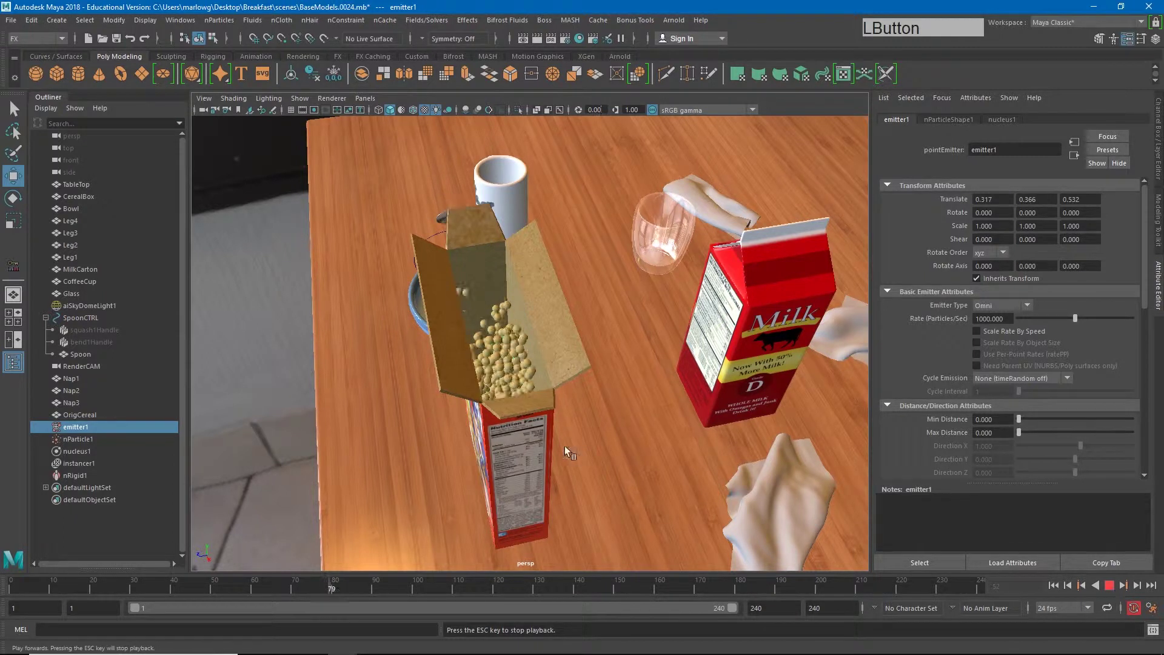
alt+drag(550, 438, 630, 450)
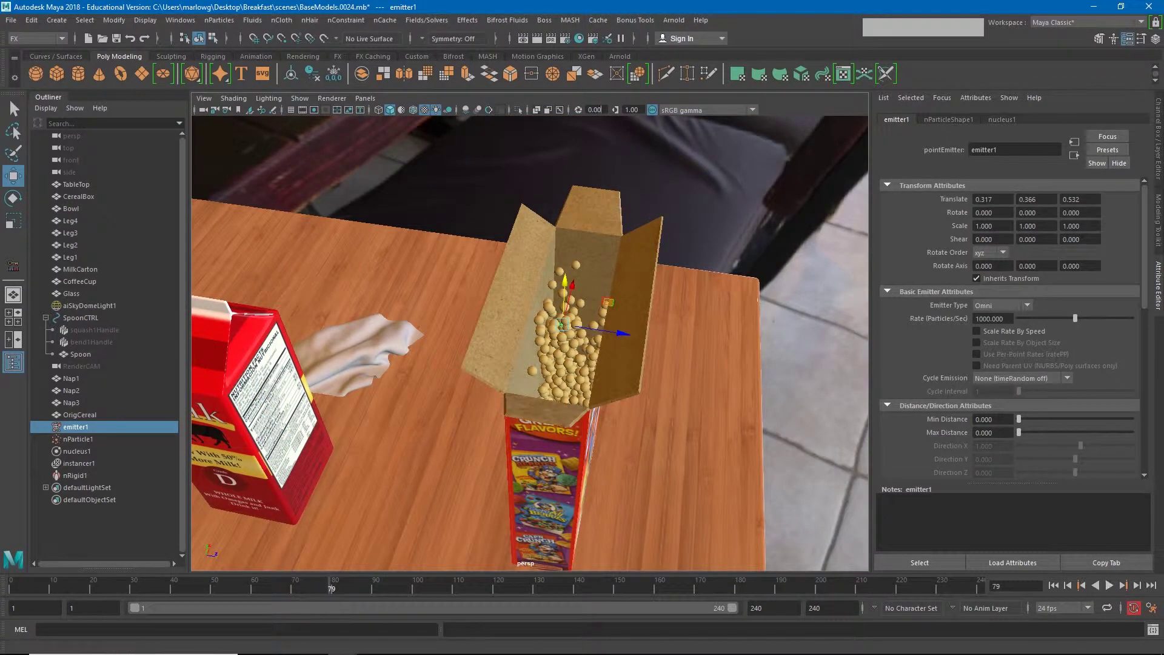
alt+right_drag(750, 437, 371, 446)
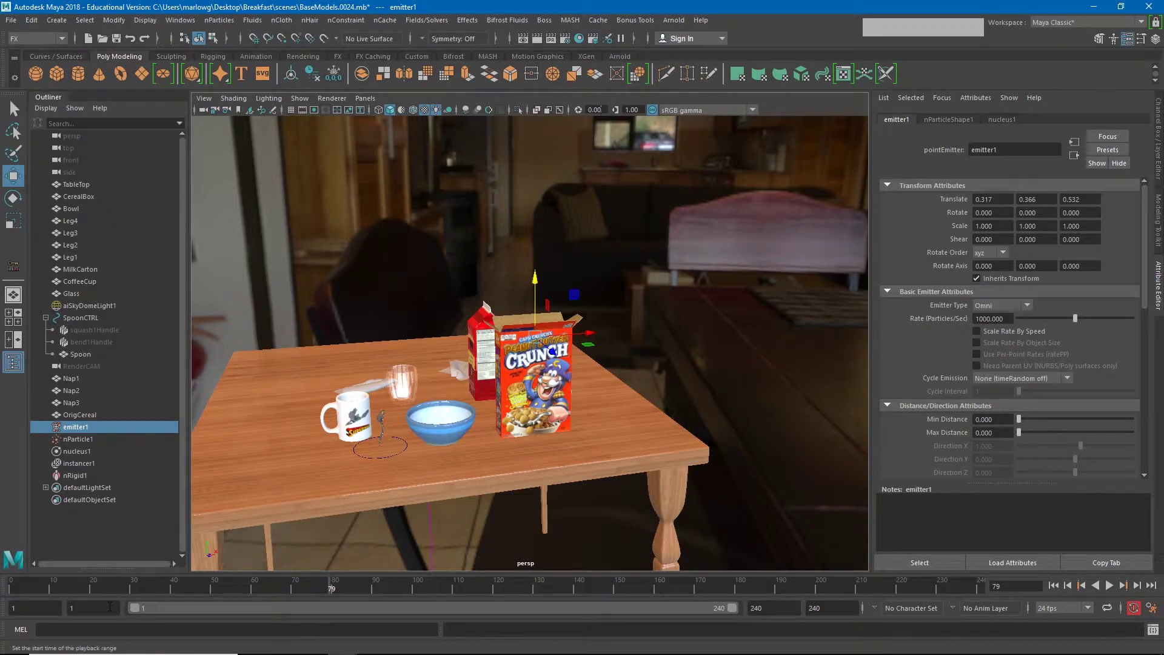
- Set the playback range start to frame -300
click(9, 587)
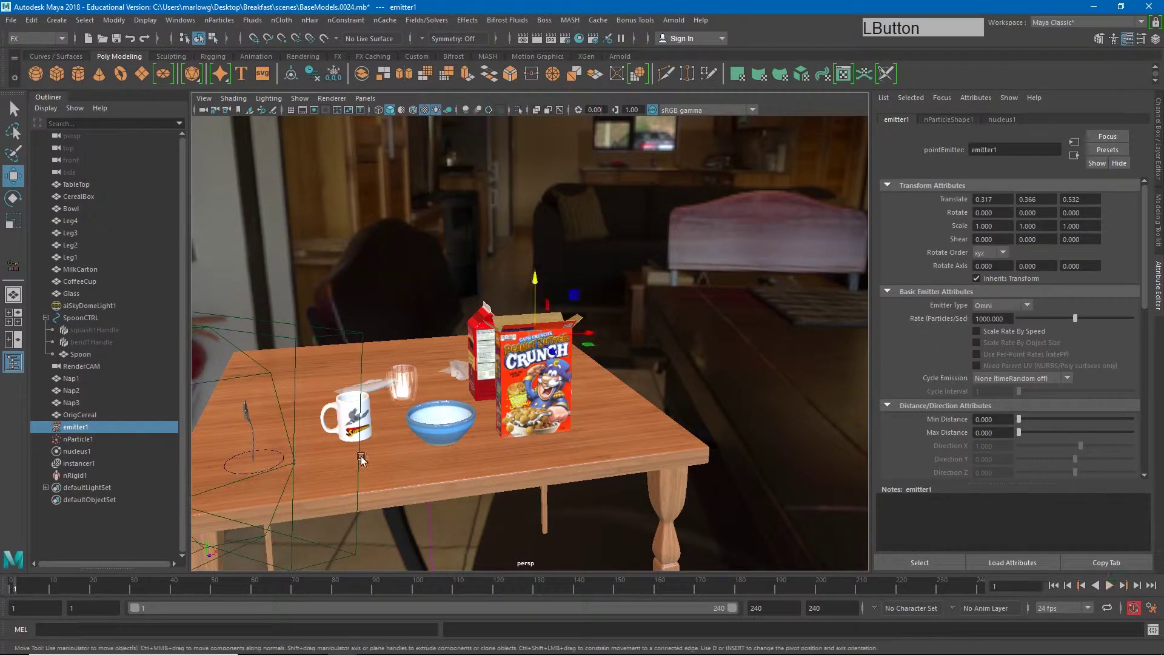
mouse_move(510, 364)
alt+mouse_down()
mouse_move(438, 474)
mouse_move(419, 383)
alt+mouse_up()
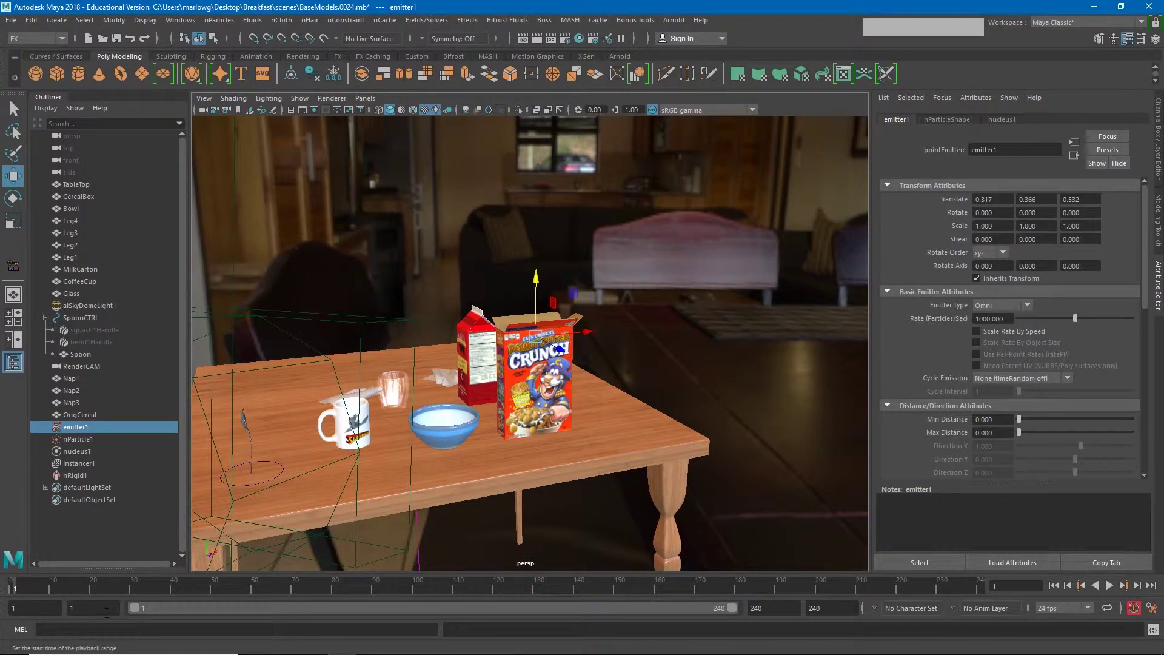
click(107, 610)
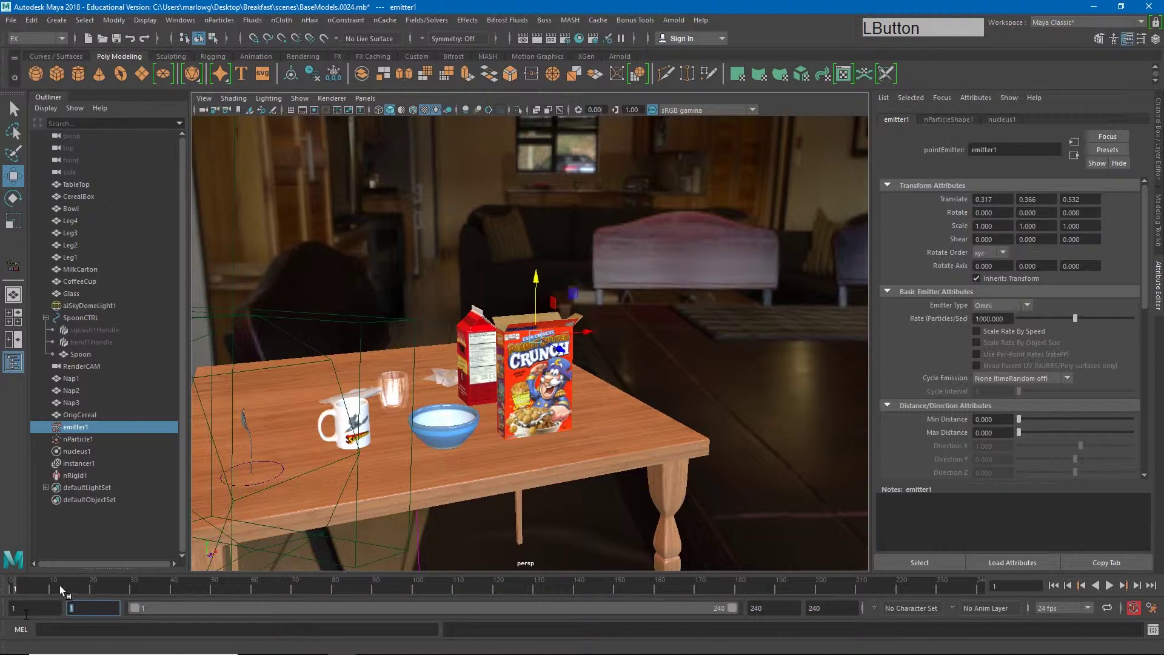
text(-300)
key(KP_Enter)
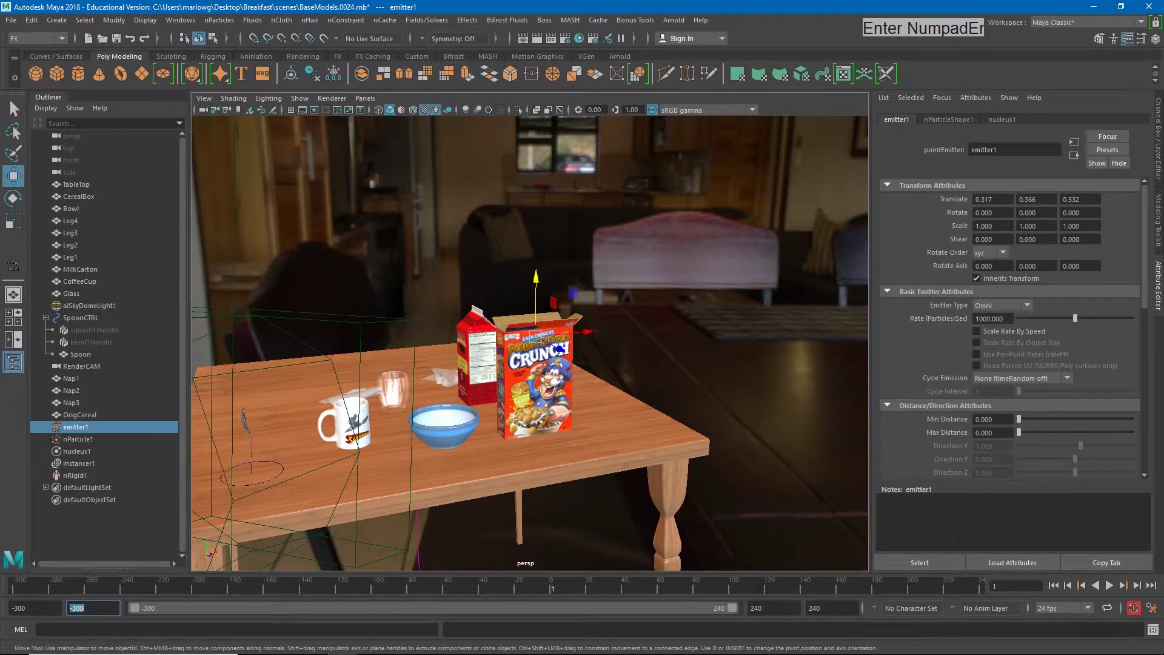
- Play from frame -300 and stop near frame -241 with the box still empty
click(1111, 586)
alt+drag(443, 423, 382, 346)
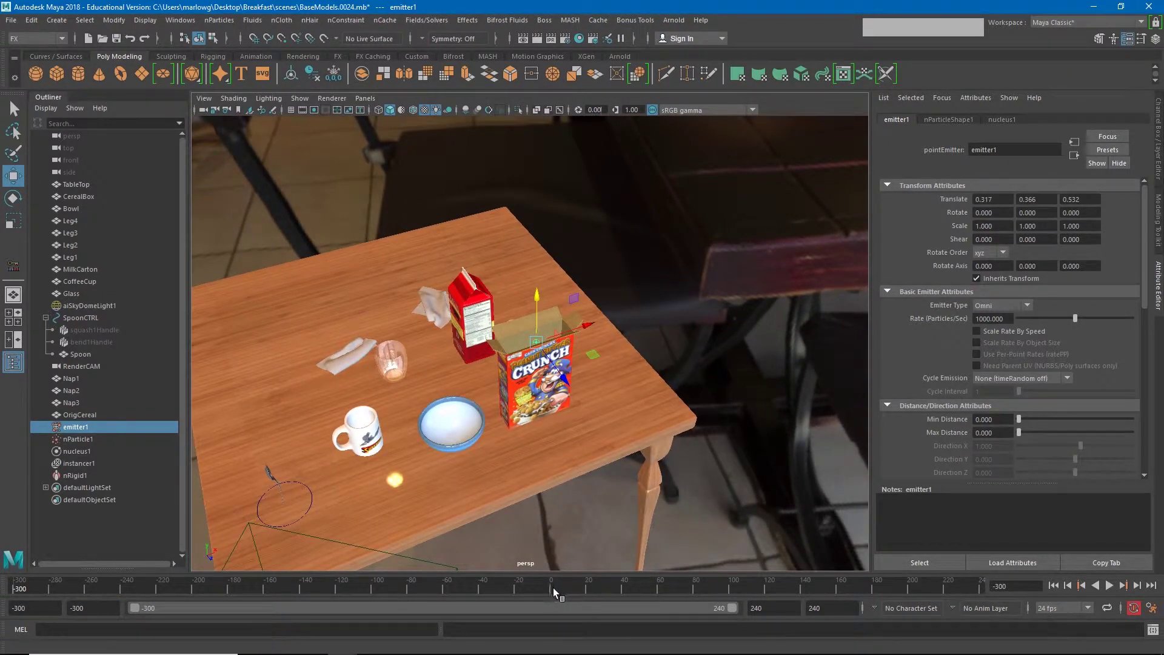
mouse_move(564, 364)
alt+mouse_down()
mouse_move(609, 396)
mouse_move(714, 431)
alt+mouse_up()
click(1109, 587)
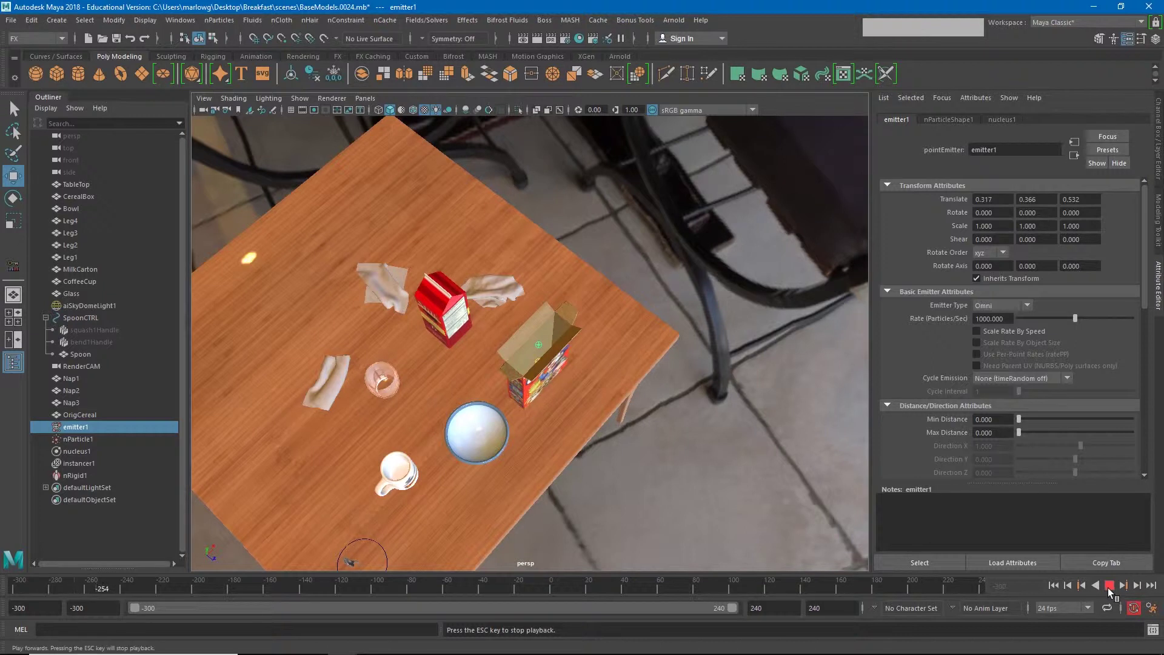
click(1112, 590)
key(w)
scroll(549, 347, up, 2)
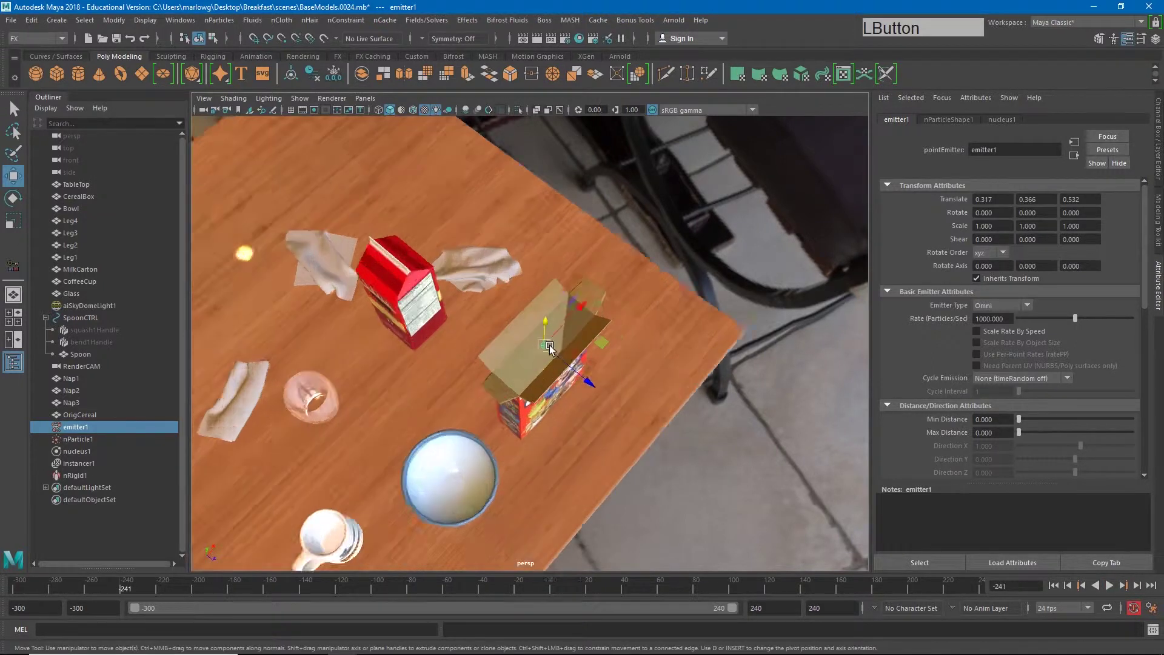
scroll(548, 347, up, 2)
alt+drag(560, 377, 573, 434)
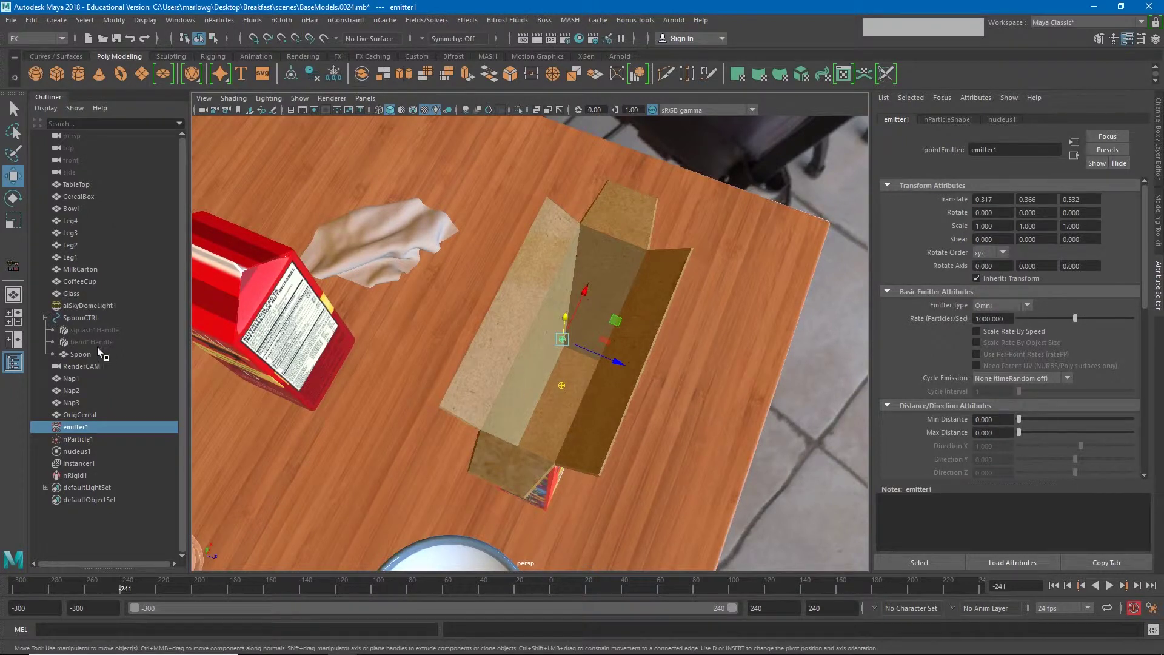
- Set nucleus1's Start Frame to -300 under Time Attributes
click(77, 452)
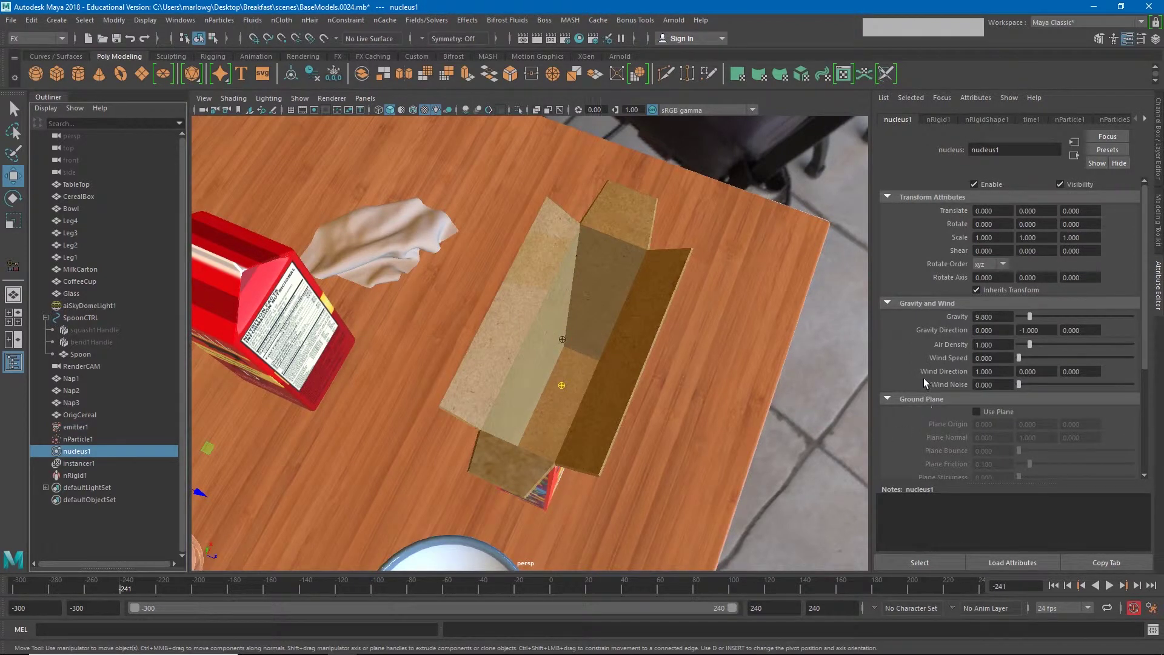
scroll(931, 405, down, 3)
scroll(924, 378, down, 3)
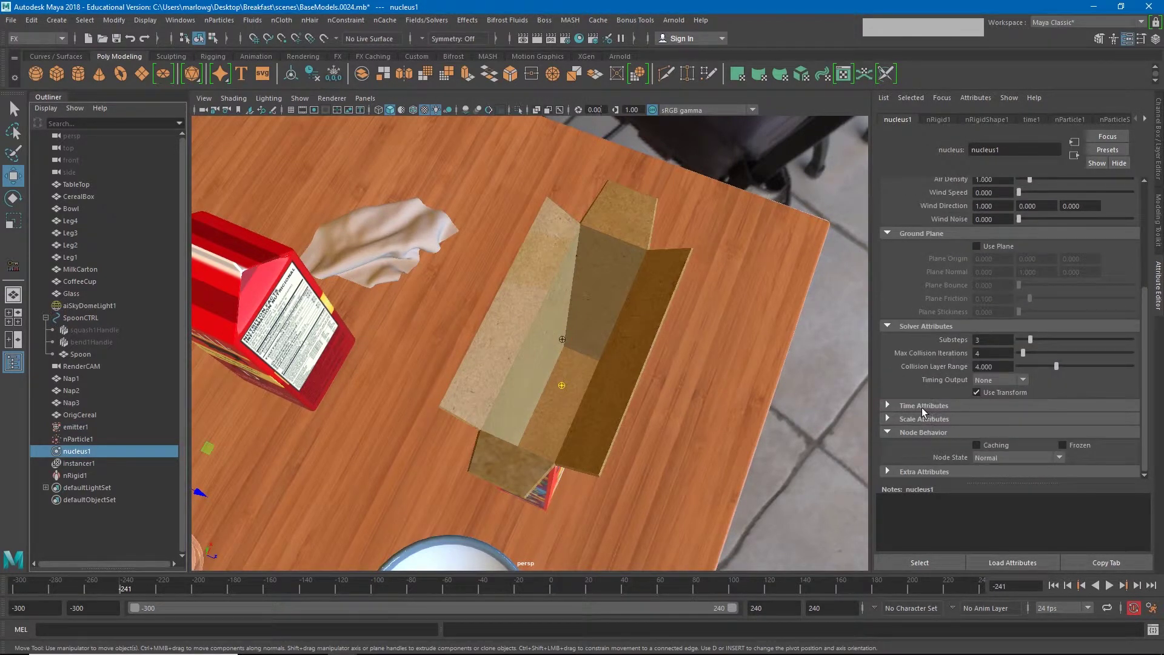
click(920, 406)
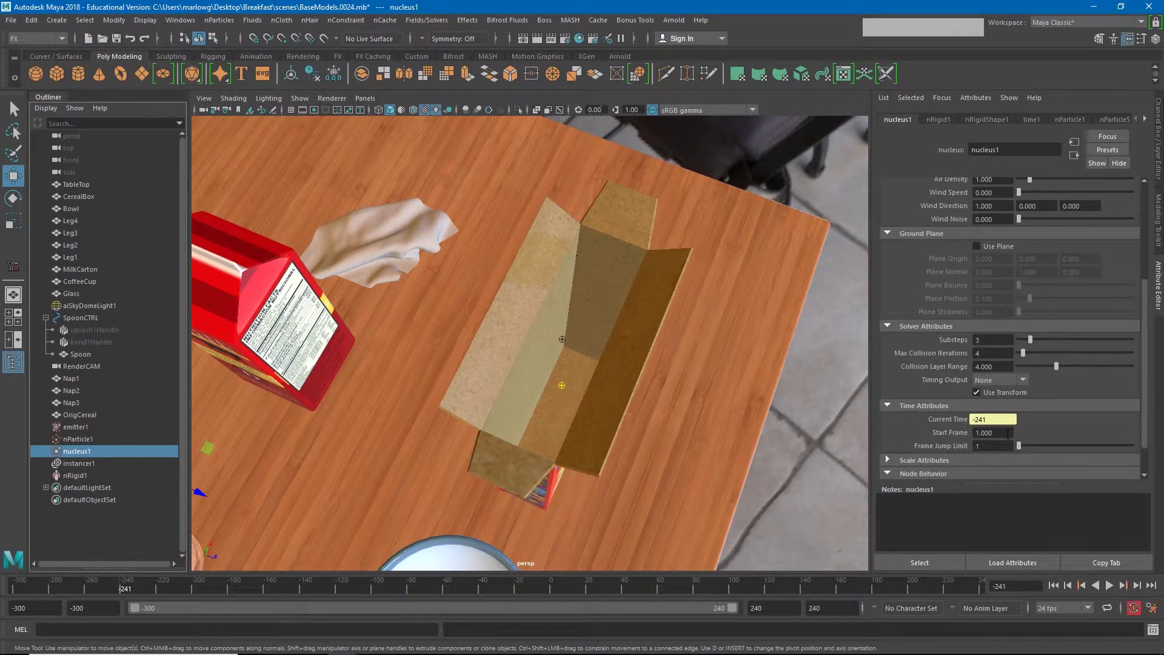
drag(1008, 434, 890, 441)
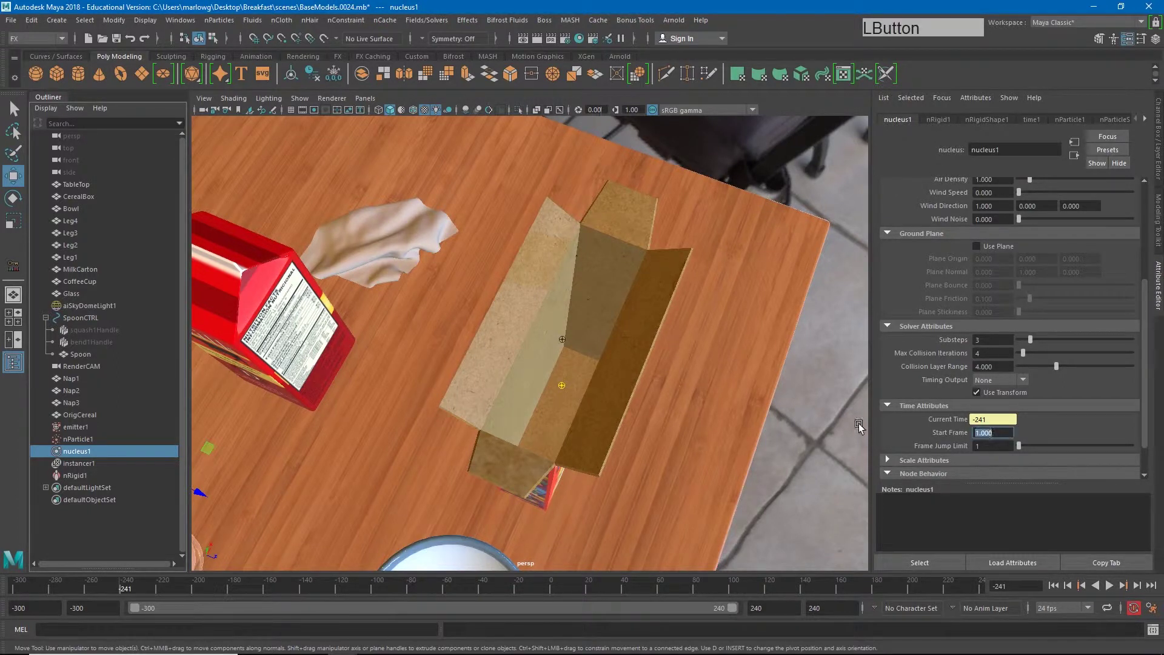
text(-300)
key(KP_Enter)
- Replay from frame -300 to check the box fills with cereal, then stop
click(1055, 587)
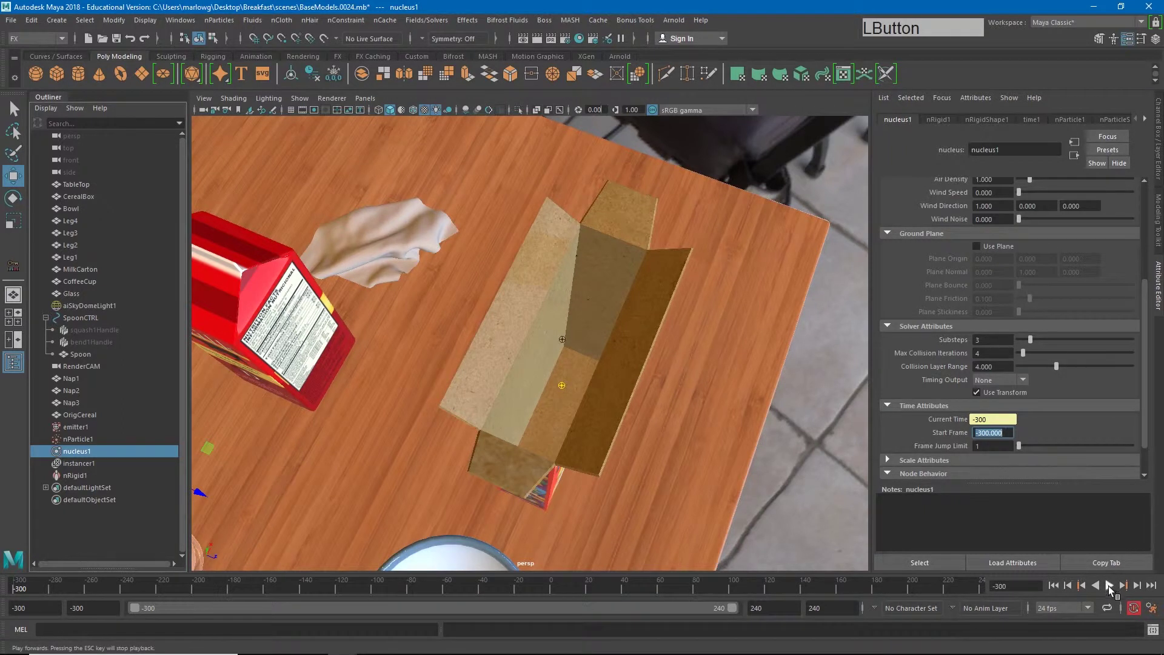
click(1110, 586)
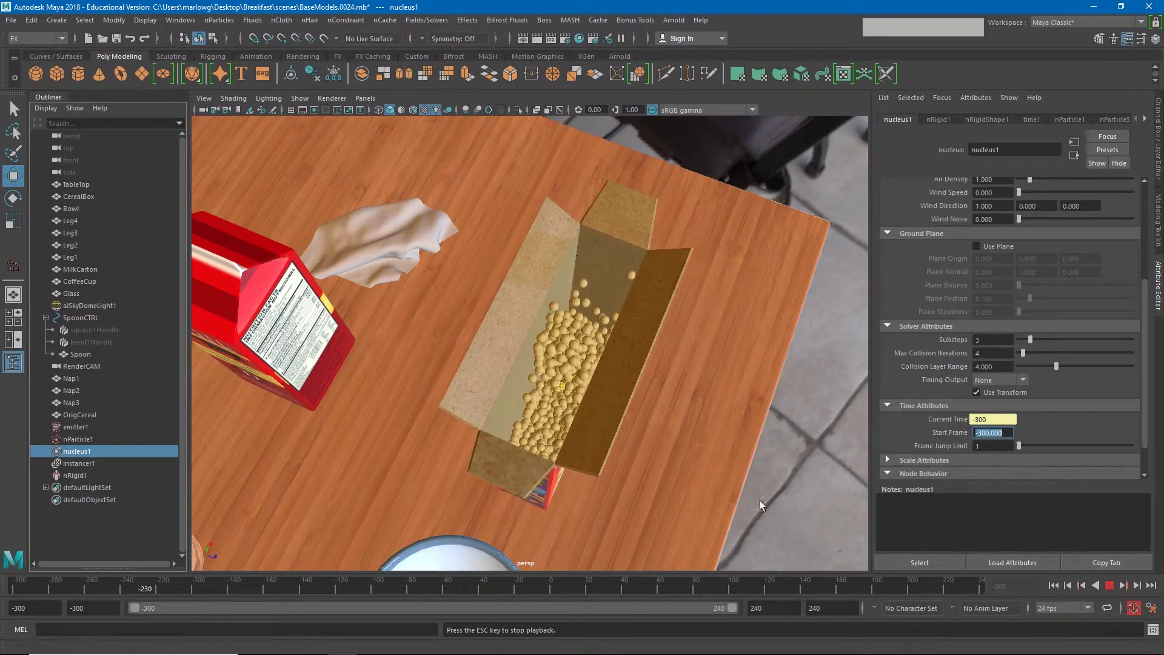
alt+drag(624, 483, 654, 510)
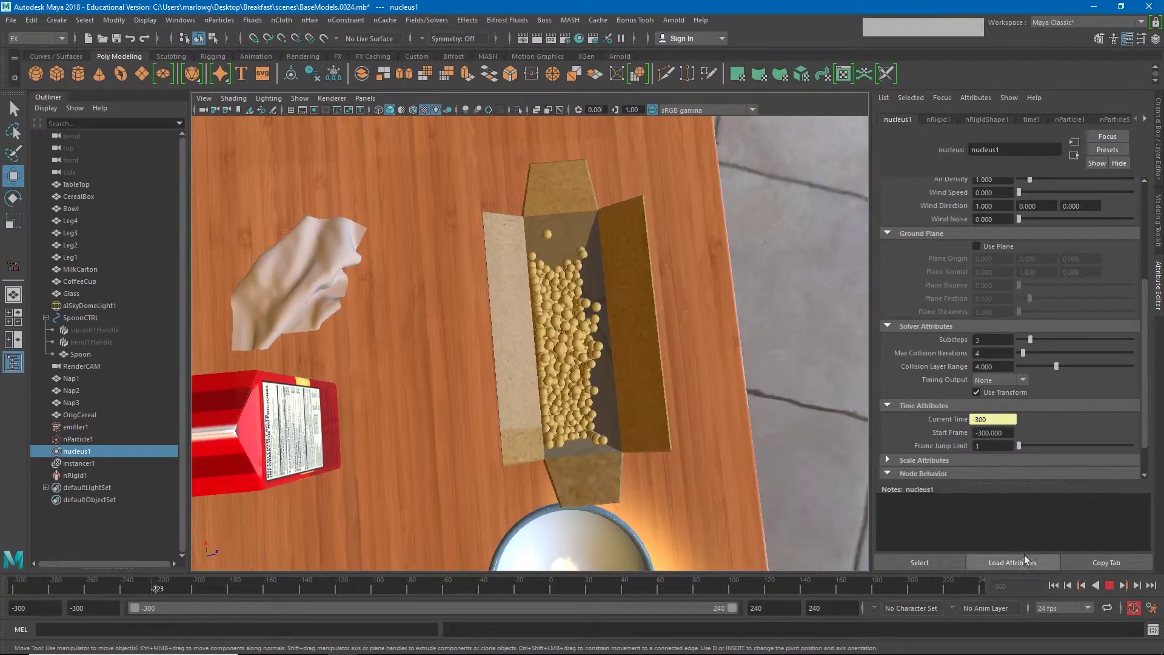
click(1110, 587)
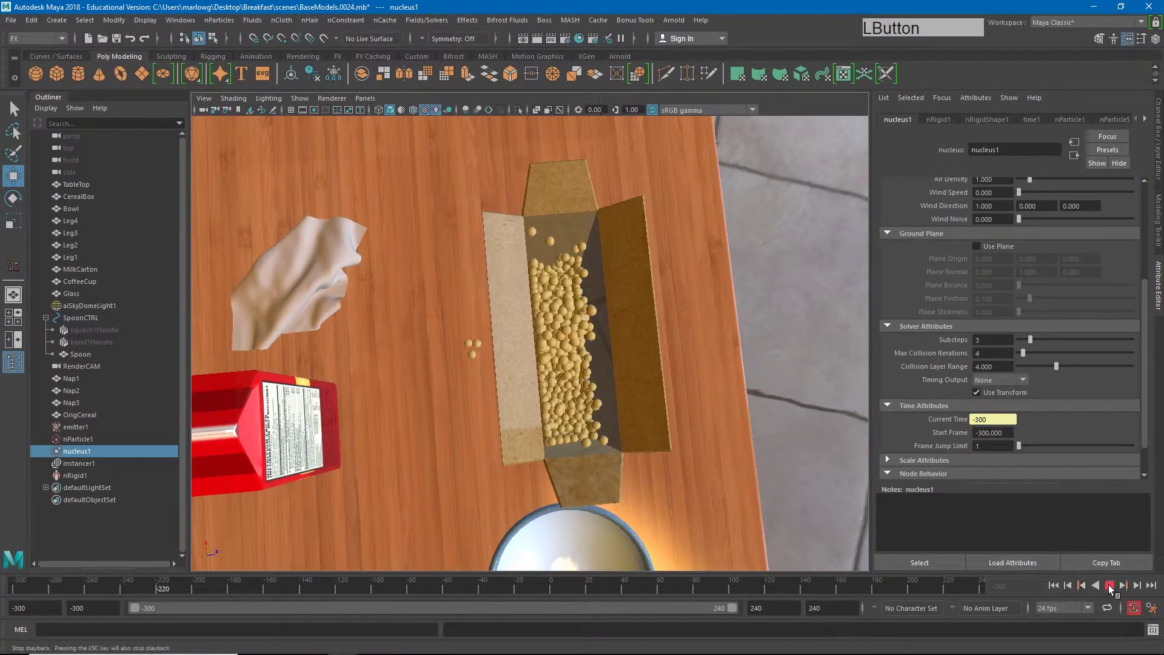
click(1111, 590)
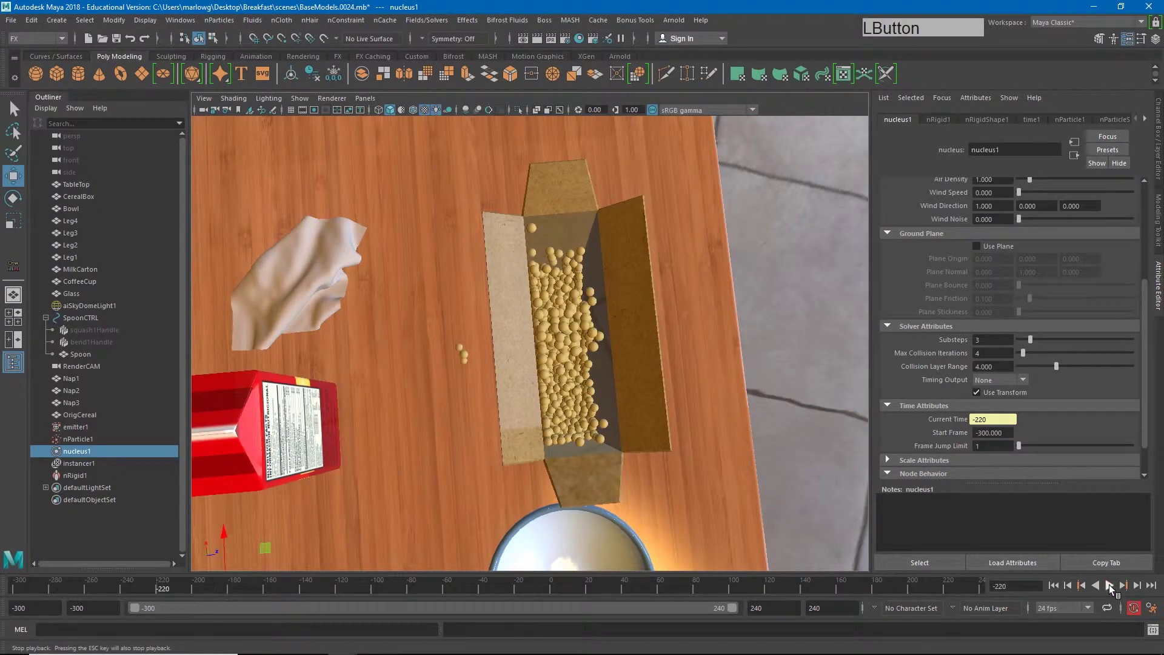
- Rewind and set emitter1's Rate to 200,000 particles/sec
click(1054, 587)
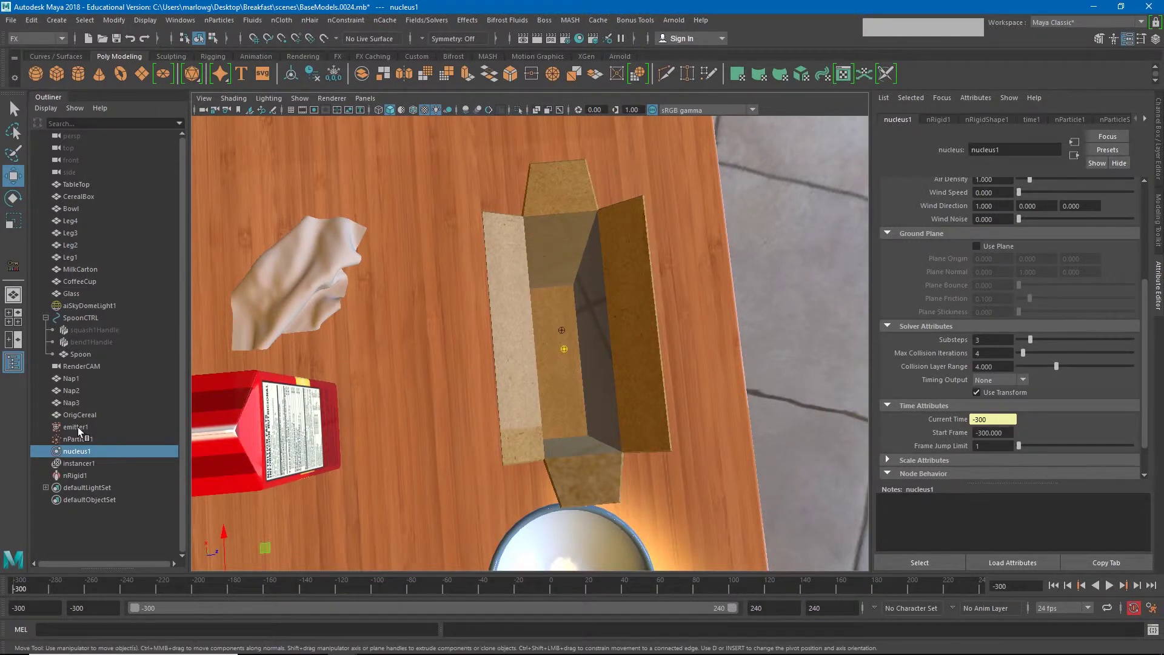
click(79, 427)
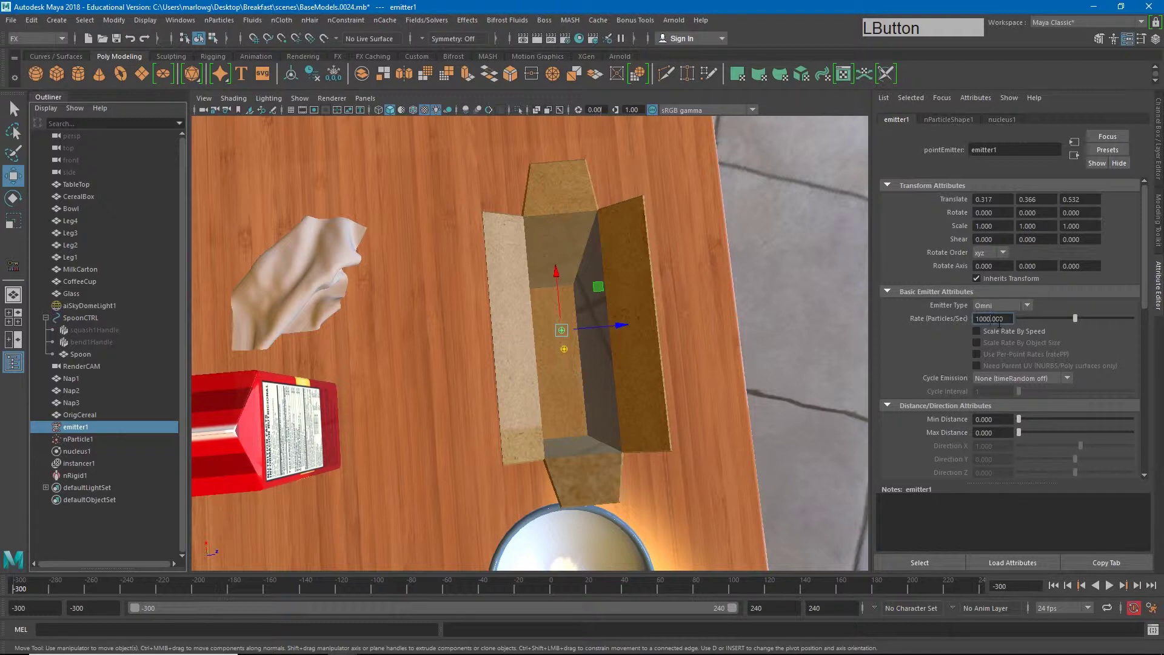
key(BackSpace)
text(20)
key(Return)
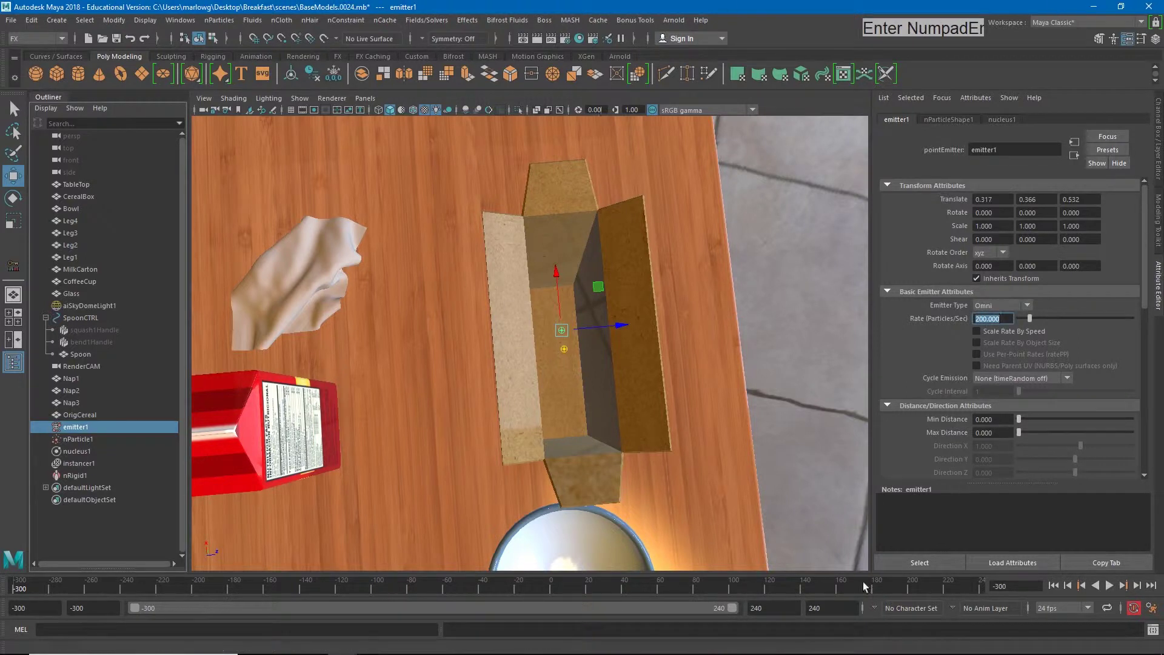
- Play the fill, stop at frame -174, and tumble and zoom onto the piled cereal
click(1110, 587)
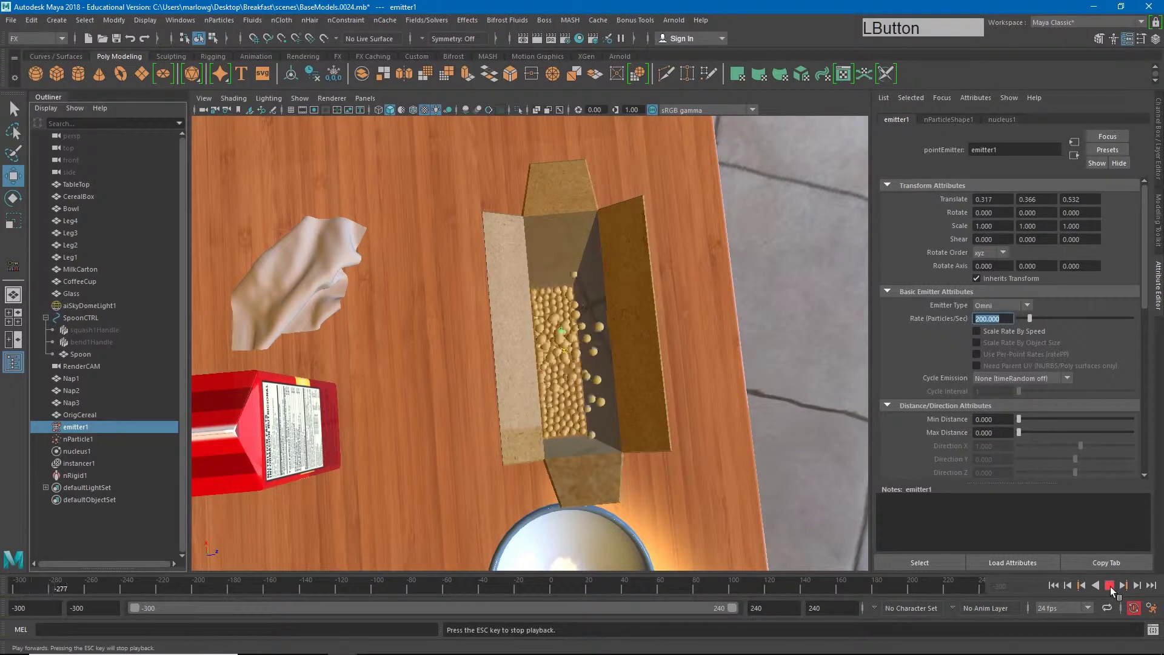
alt+drag(625, 419, 565, 421)
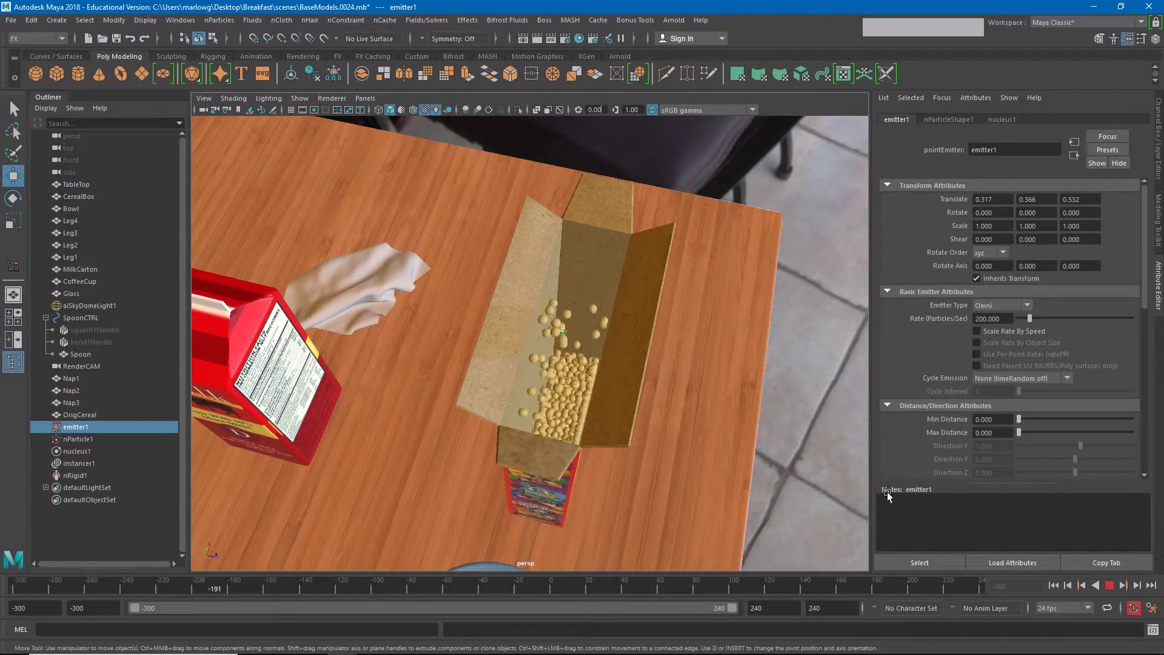
click(1110, 587)
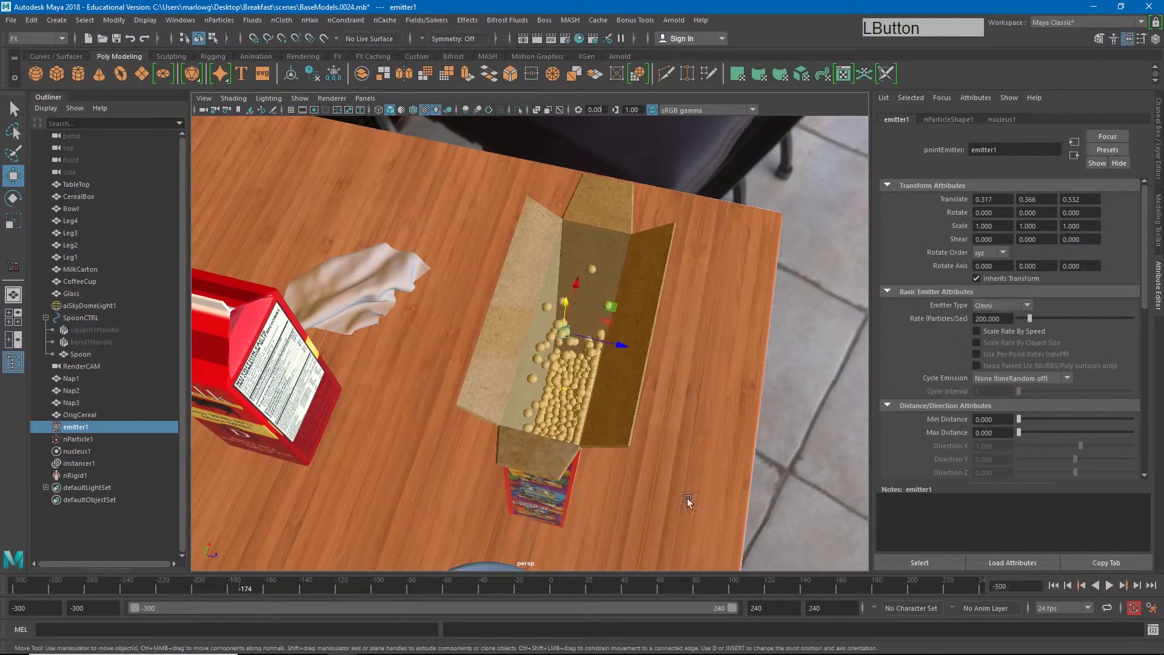
alt+drag(579, 439, 510, 382)
alt+right_drag(509, 383, 537, 346)
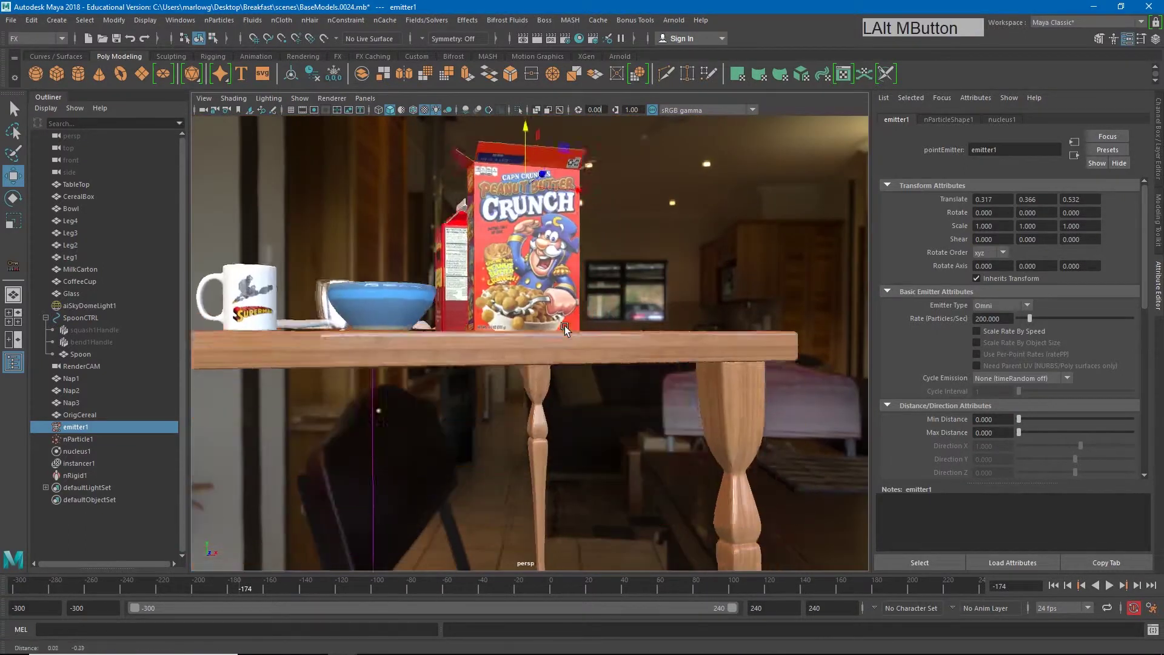
mouse_move(537, 346)
alt+middle_down()
mouse_move(551, 282)
mouse_move(545, 309)
alt+middle_up()
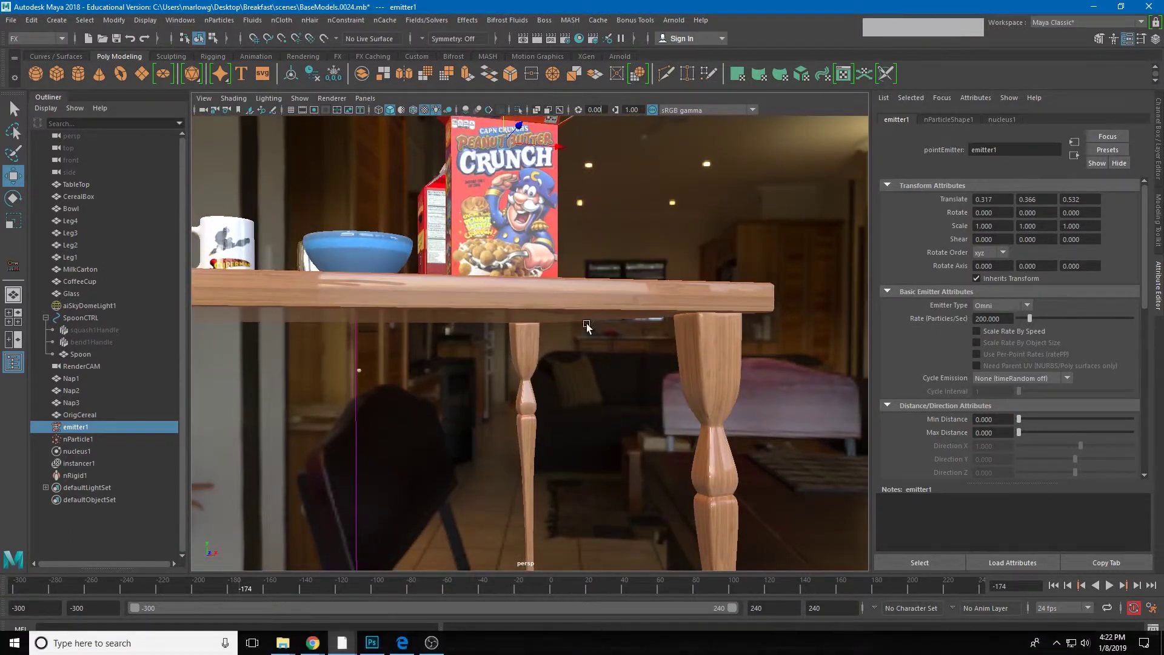
mouse_move(546, 310)
alt+mouse_down()
mouse_move(590, 394)
mouse_move(582, 400)
alt+mouse_up()
mouse_move(582, 401)
alt+right_down()
mouse_move(837, 434)
mouse_move(637, 418)
alt+right_up()
alt+drag(637, 418, 616, 414)
alt+middle_drag(616, 414, 680, 477)
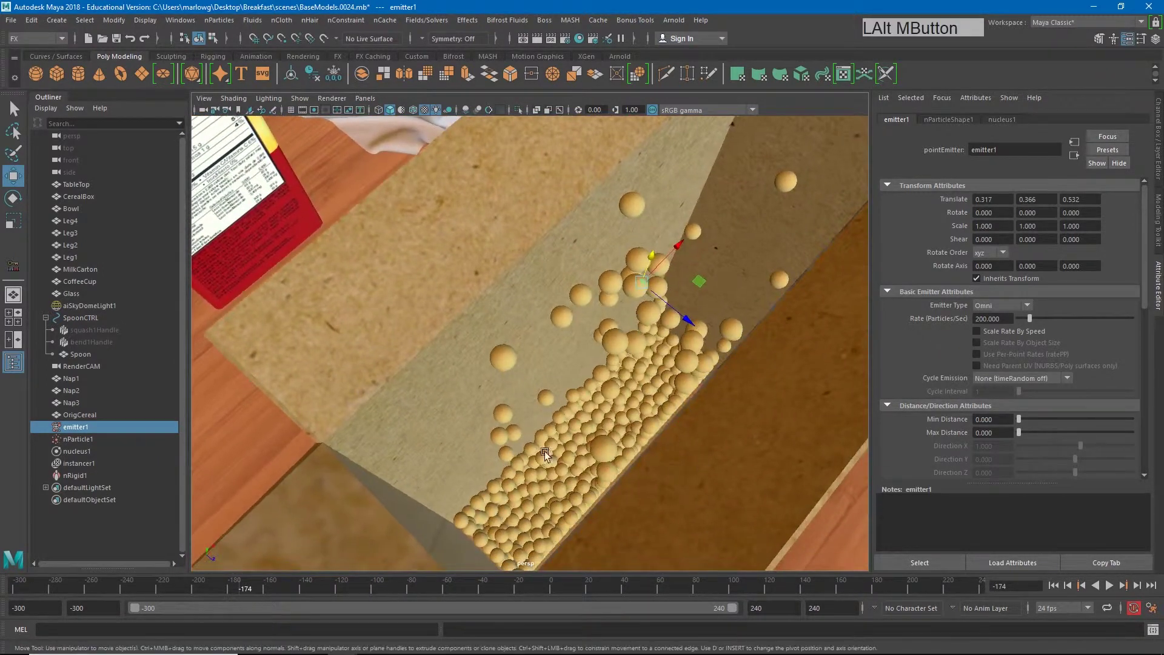
- Select nParticle1 and switch Solver Display between Collision and Self Collision Thickness
click(75, 439)
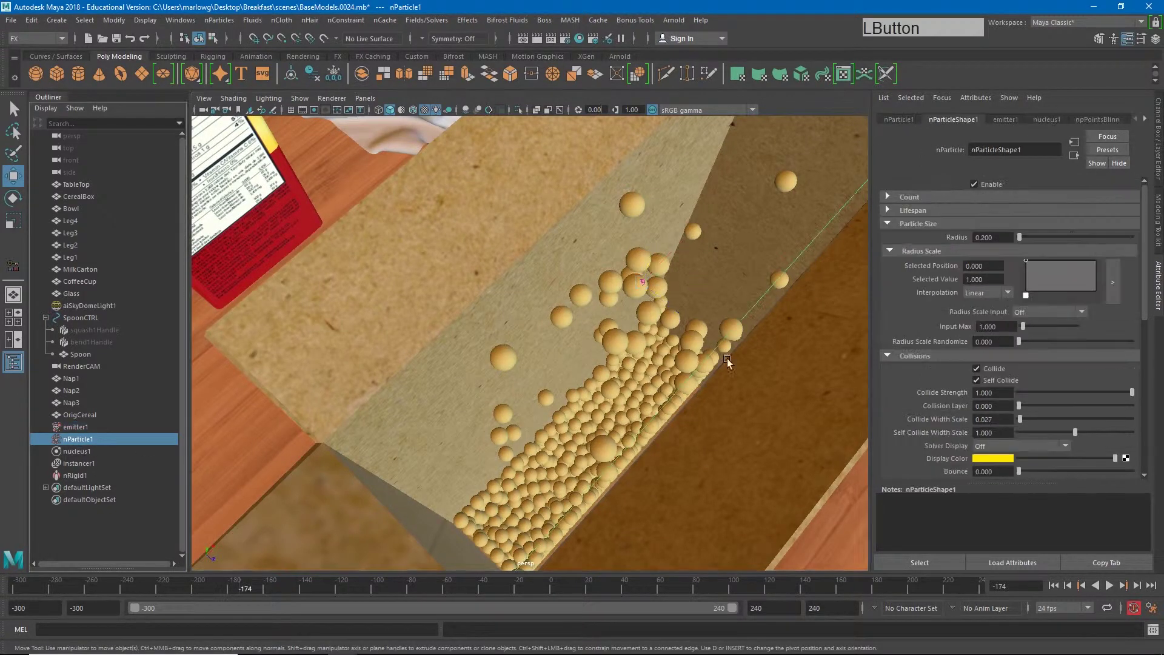
click(1016, 445)
click(1011, 466)
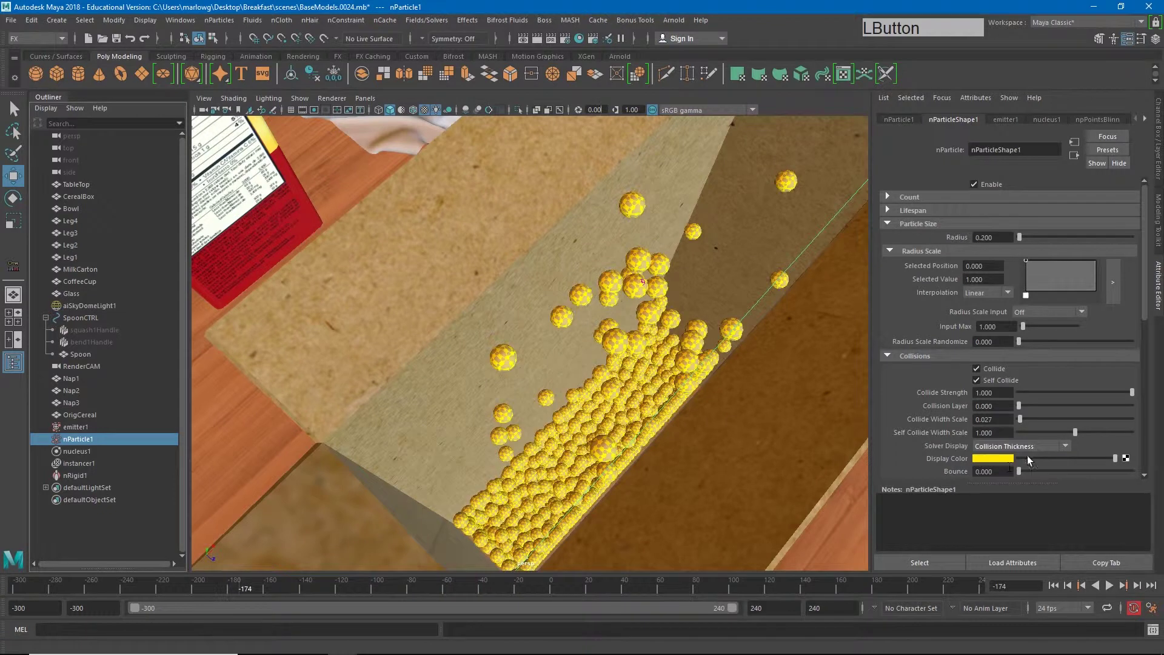
click(1016, 446)
click(1013, 482)
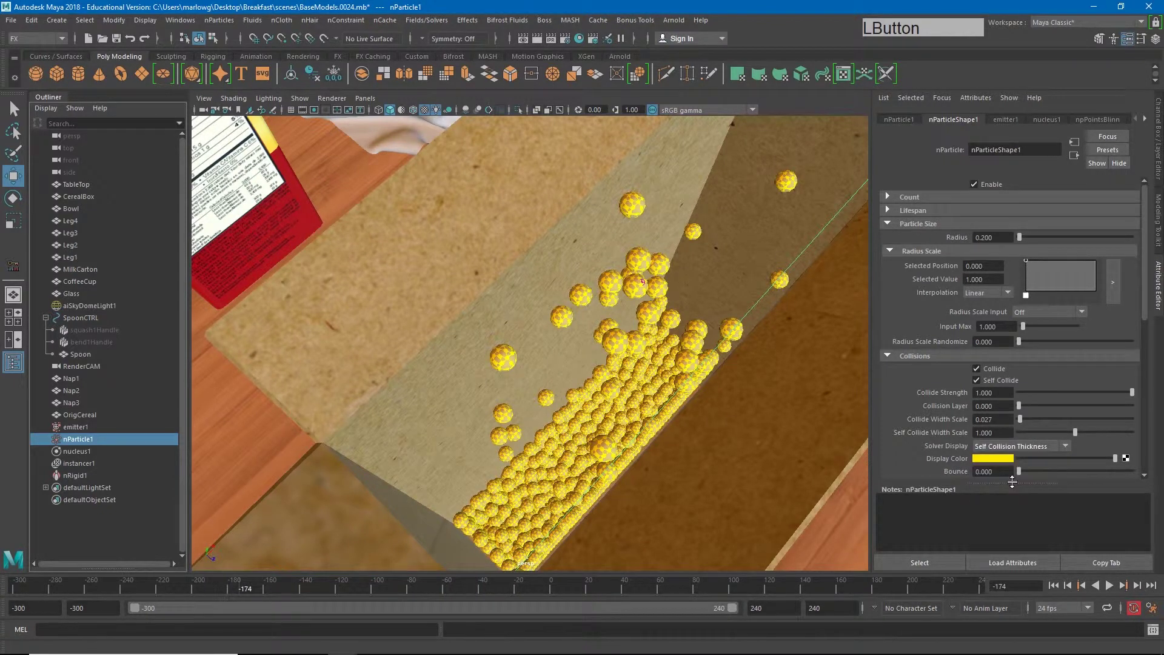
click(1005, 447)
click(999, 421)
click(1005, 446)
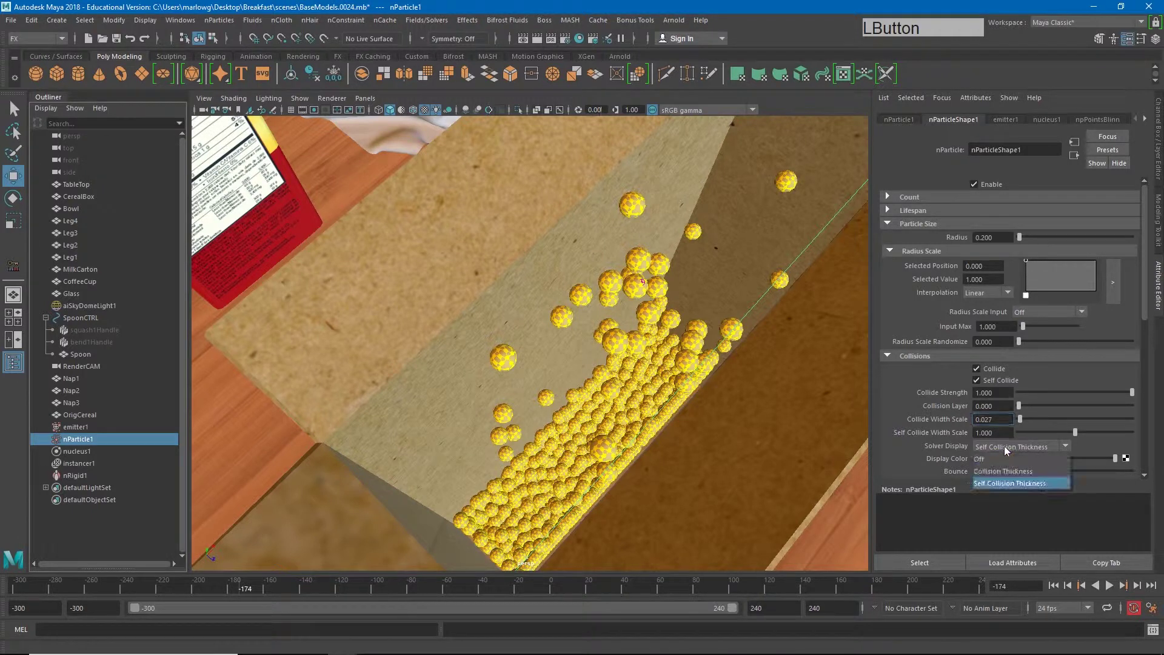
click(1006, 469)
- Set Collide Width Scale to 0.030 and replay the fill from the start
click(990, 420)
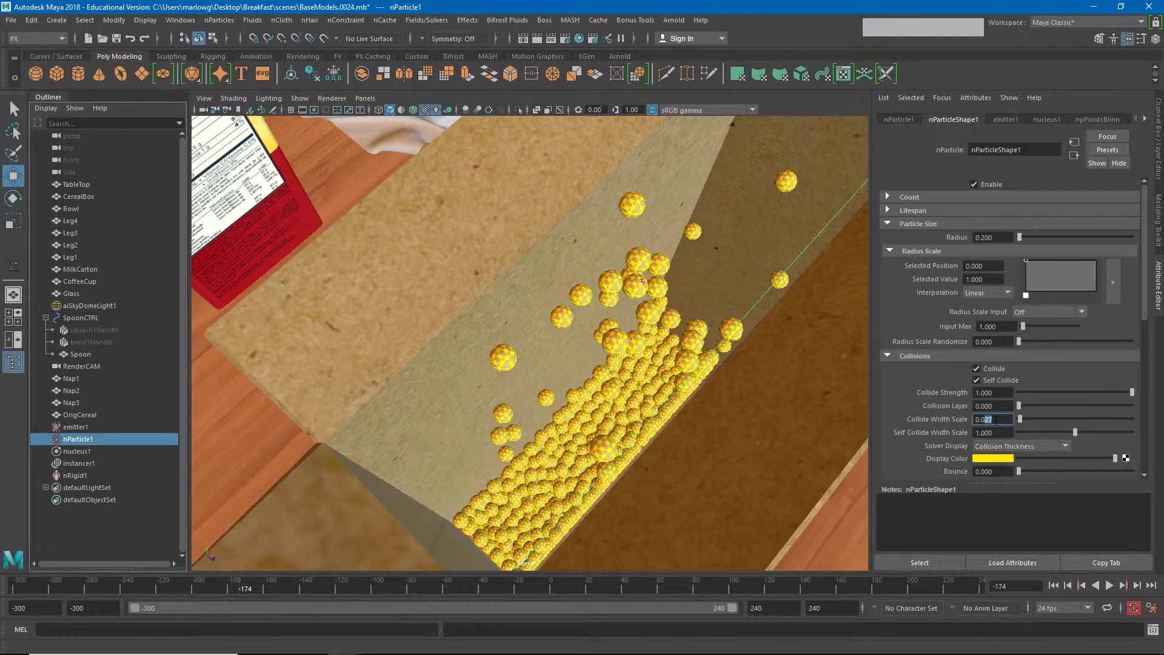
key(KP_Enter)
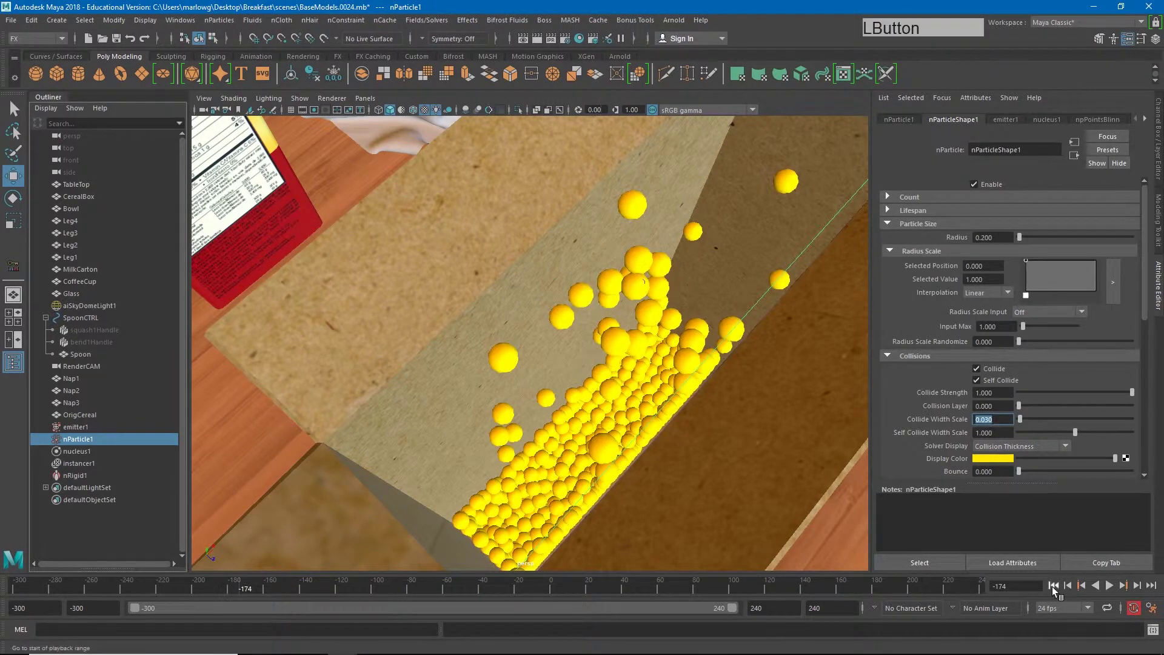
click(1055, 587)
click(1109, 587)
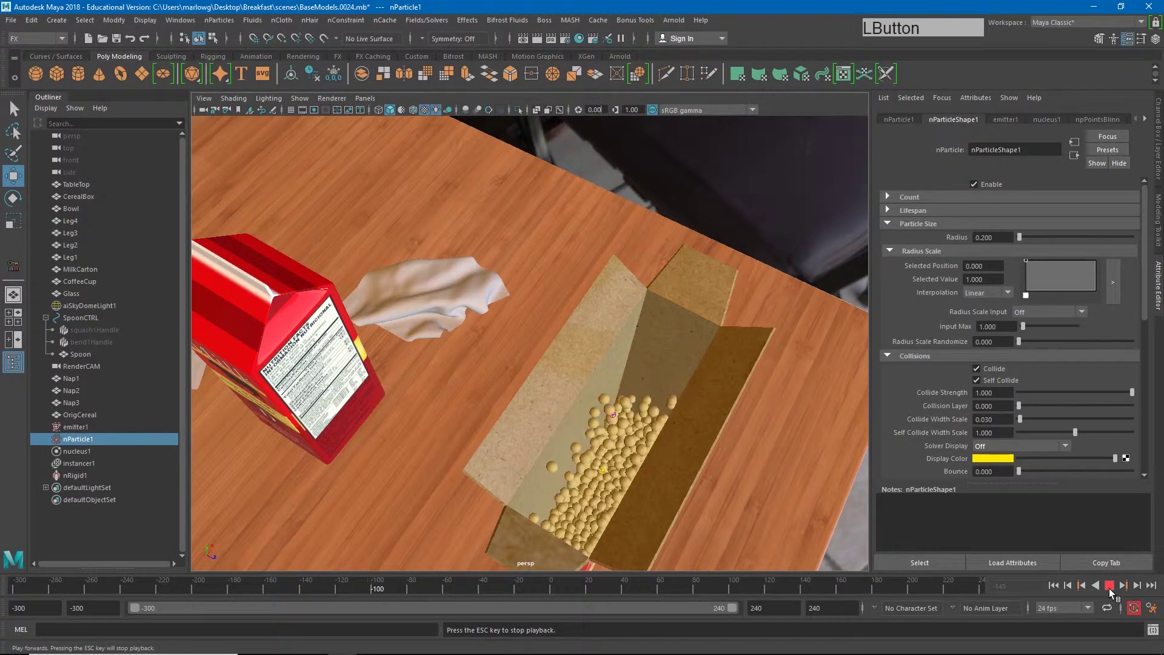
- Stop at frame -99, select emitter1, and key its Rate at 200
click(1109, 589)
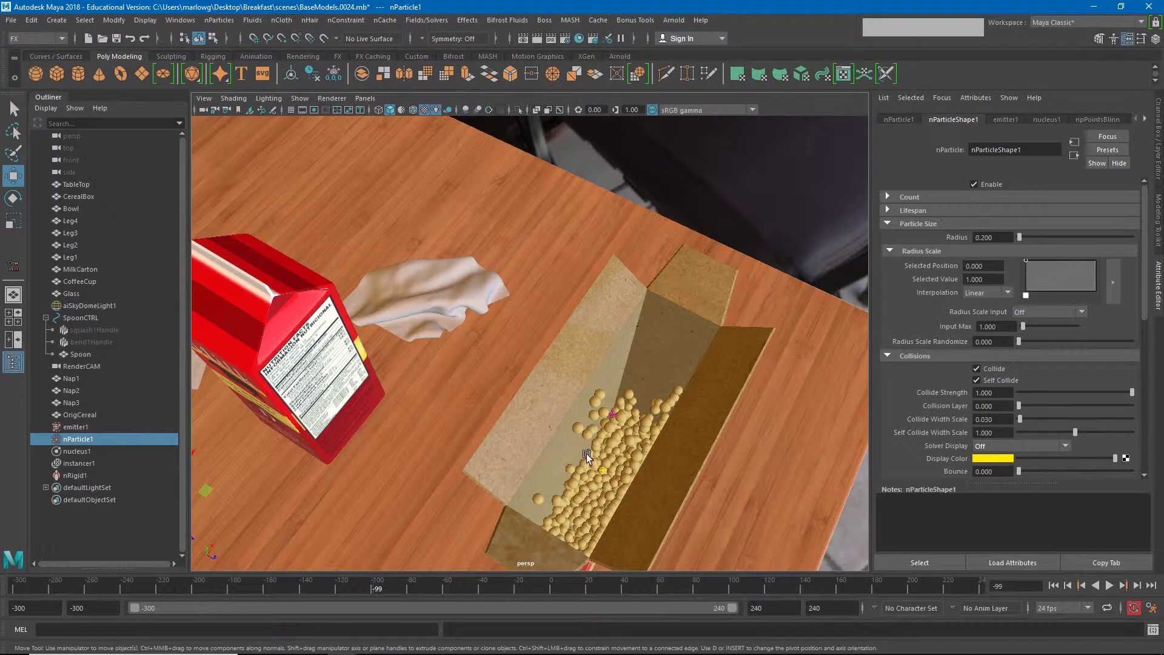
click(76, 427)
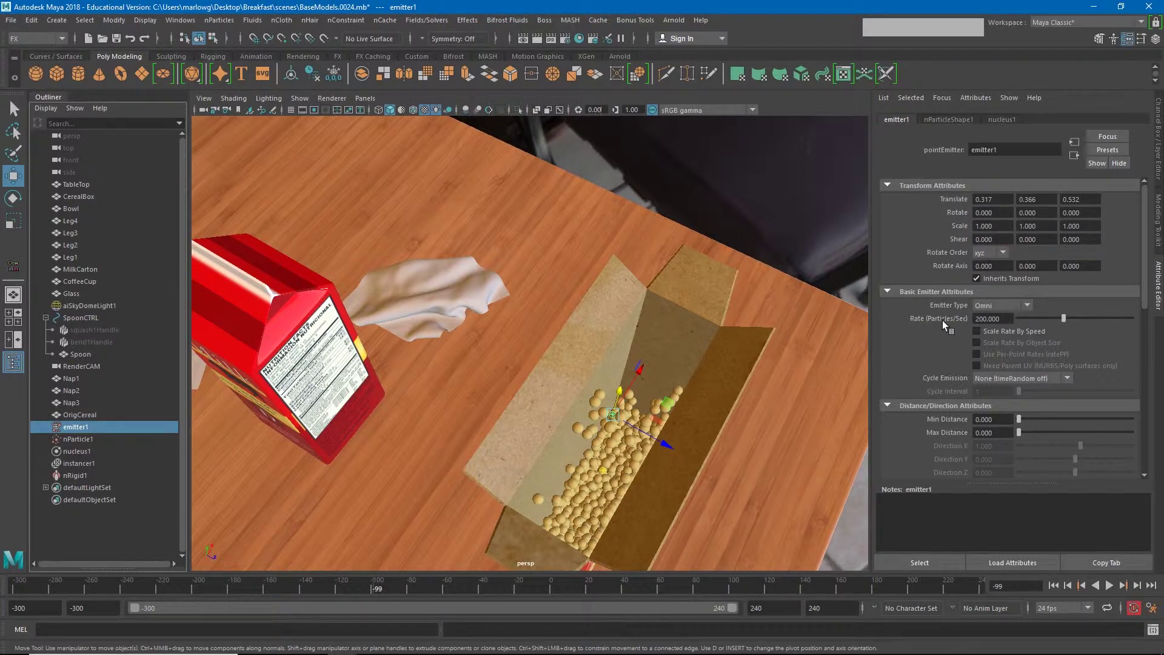
right_click(942, 321)
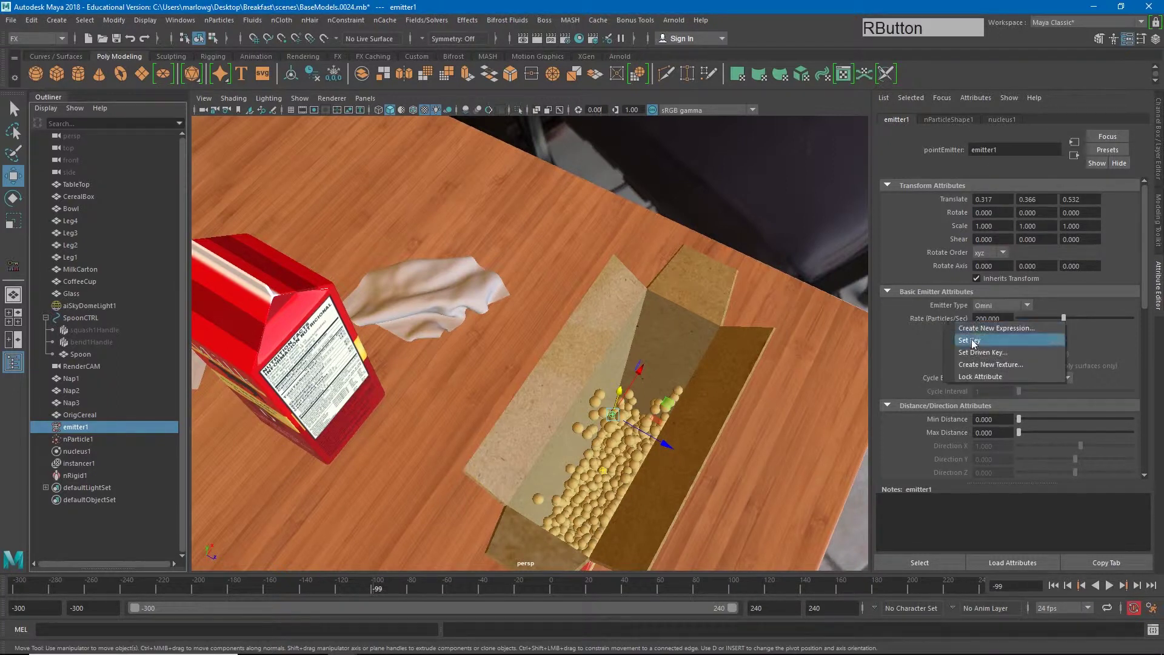
click(973, 343)
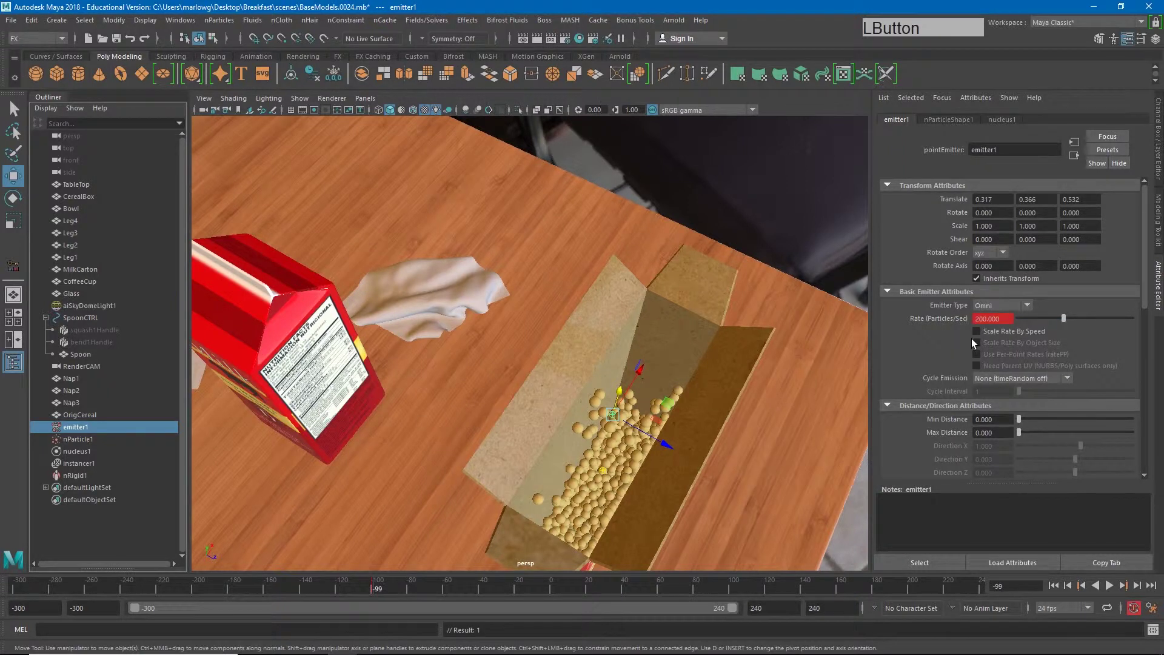
- Key emitter1's Rate at 200 on frame -100
click(371, 590)
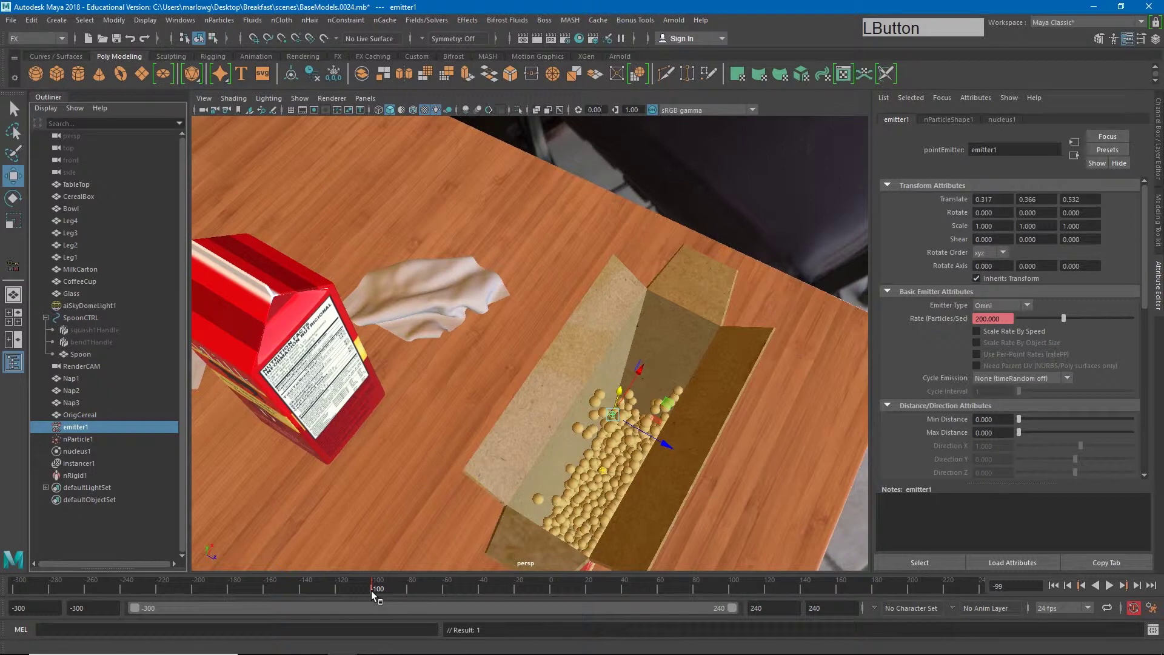
key(alt+v)
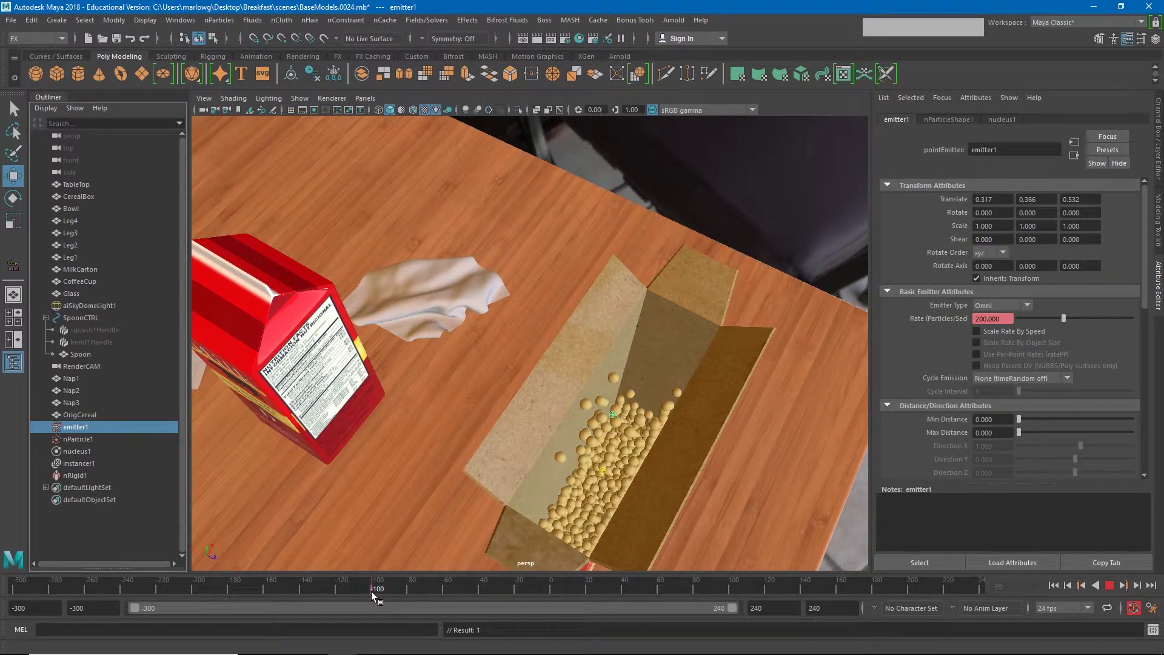
key(alt+v)
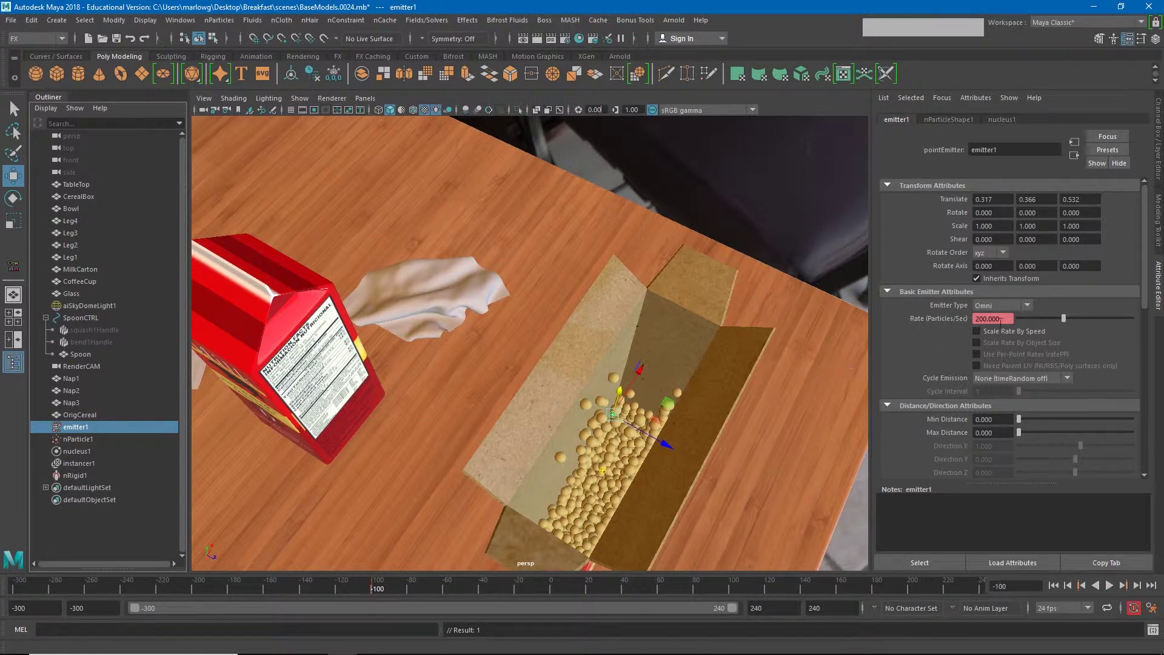
double_click(996, 318)
text(200)
key(KP_Enter)
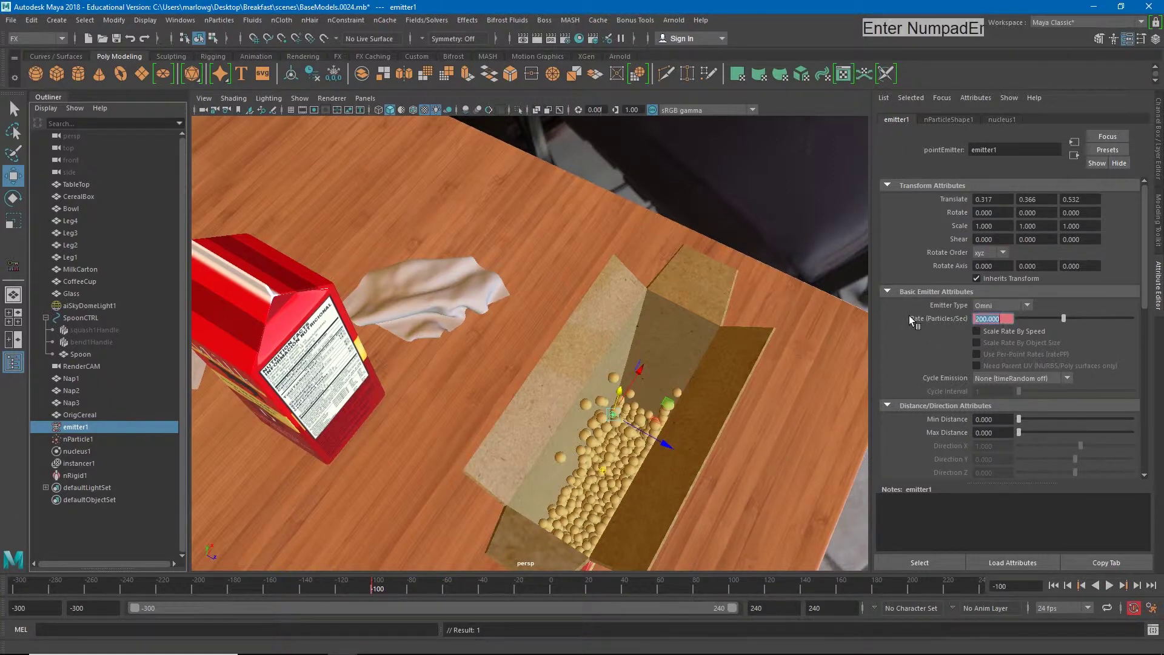
right_click(947, 318)
click(969, 332)
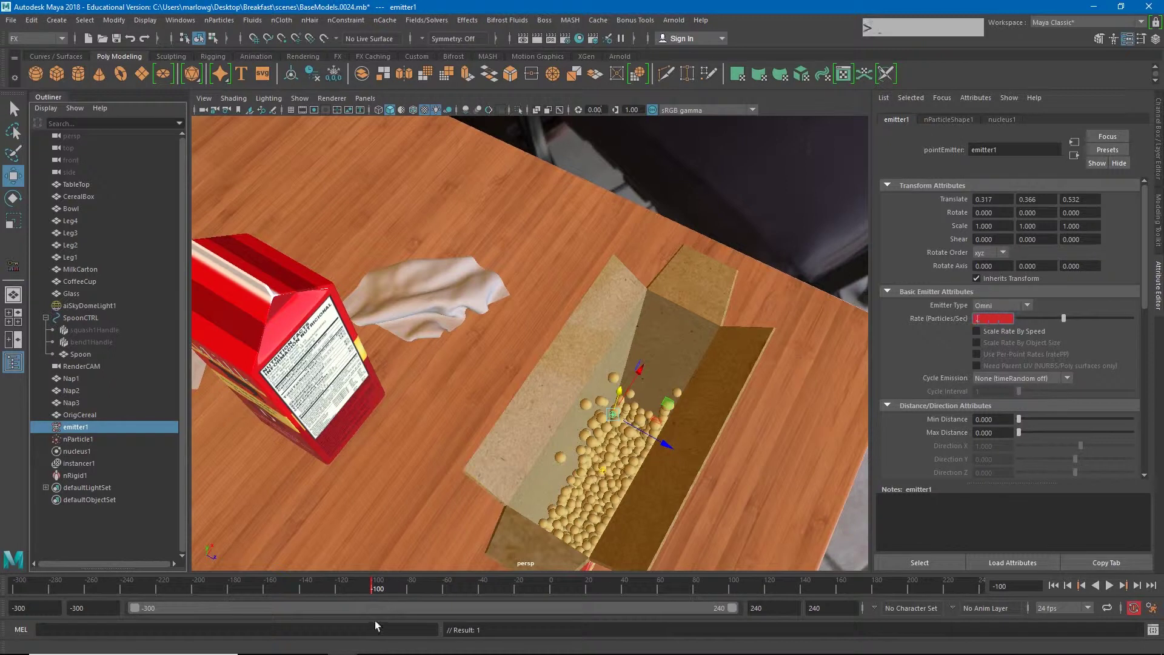
- Key the Rate at 0 on frame -99, then rewind to frame -300
right_click(442, 478)
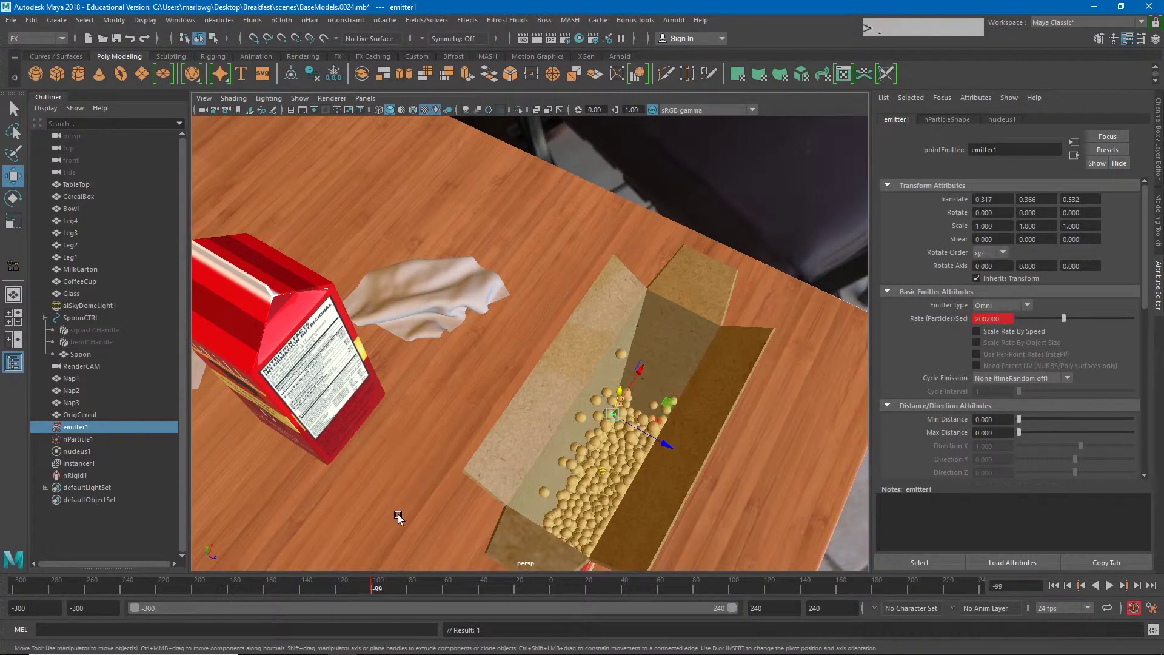
double_click(992, 318)
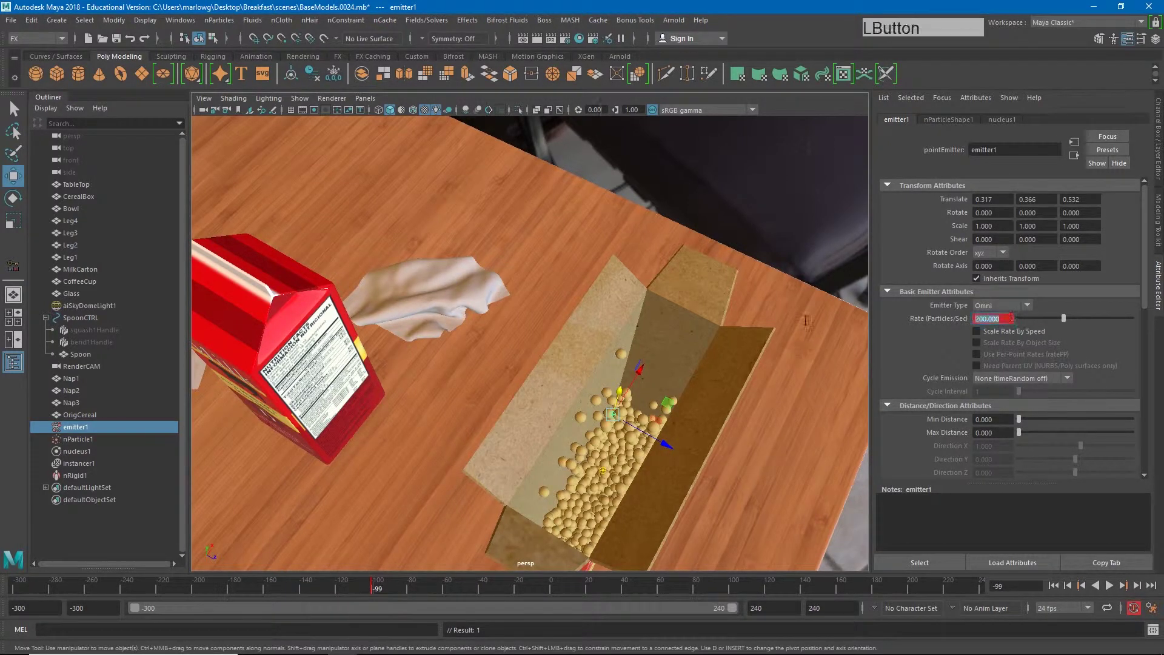
text(0)
key(KP_Enter)
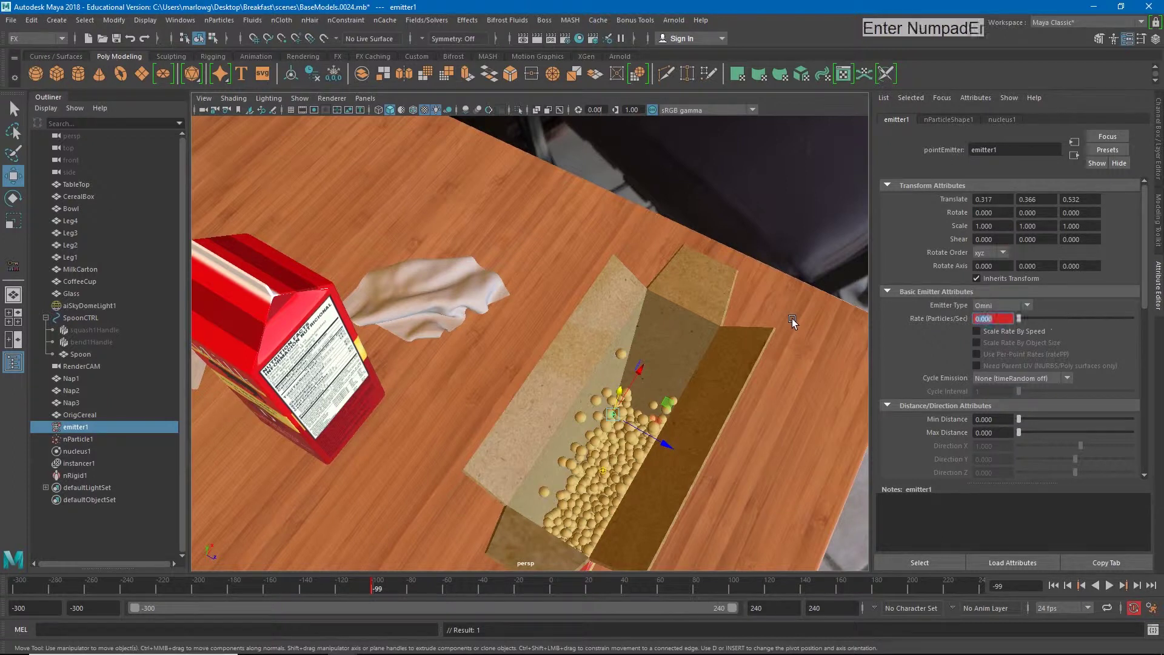
click(940, 315)
right_click(940, 315)
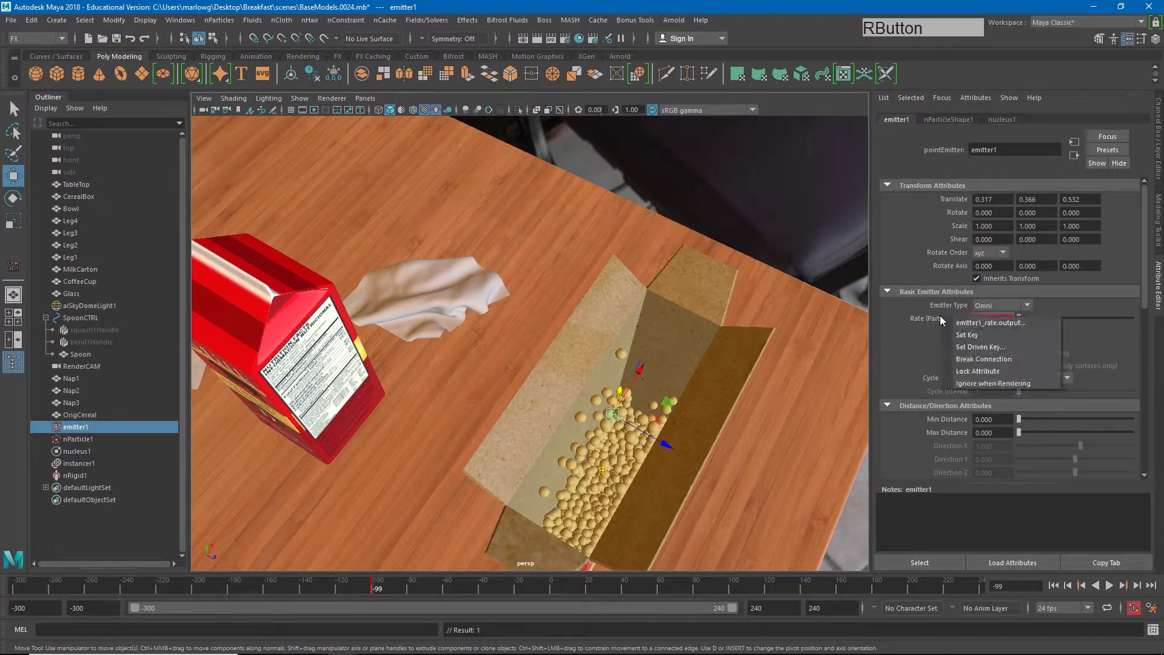
click(955, 331)
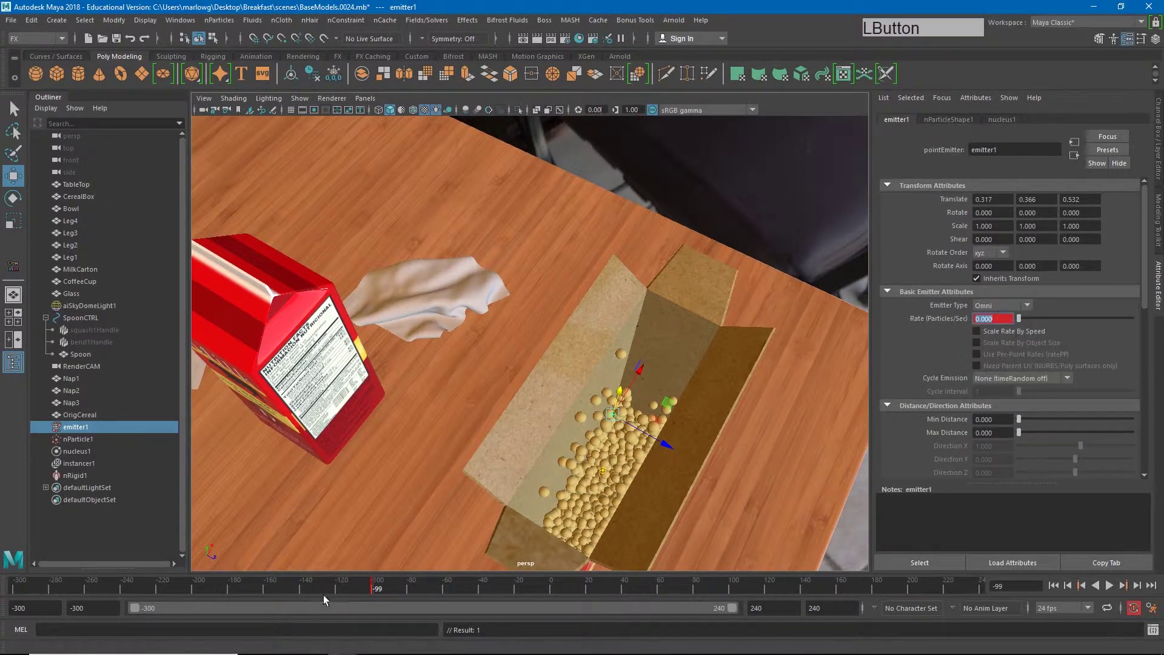
drag(362, 588, 18, 587)
text(200.000)
- Play the cereal fill from frame -300 and select nParticle1 in the Outliner
click(1111, 586)
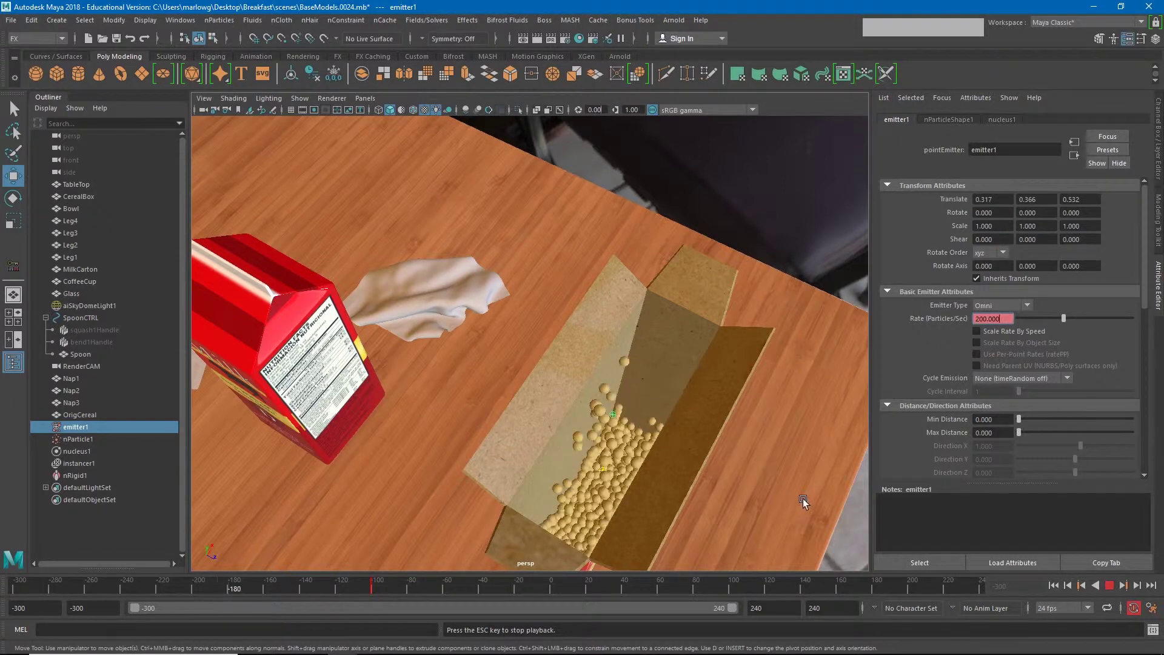
click(78, 438)
click(1109, 586)
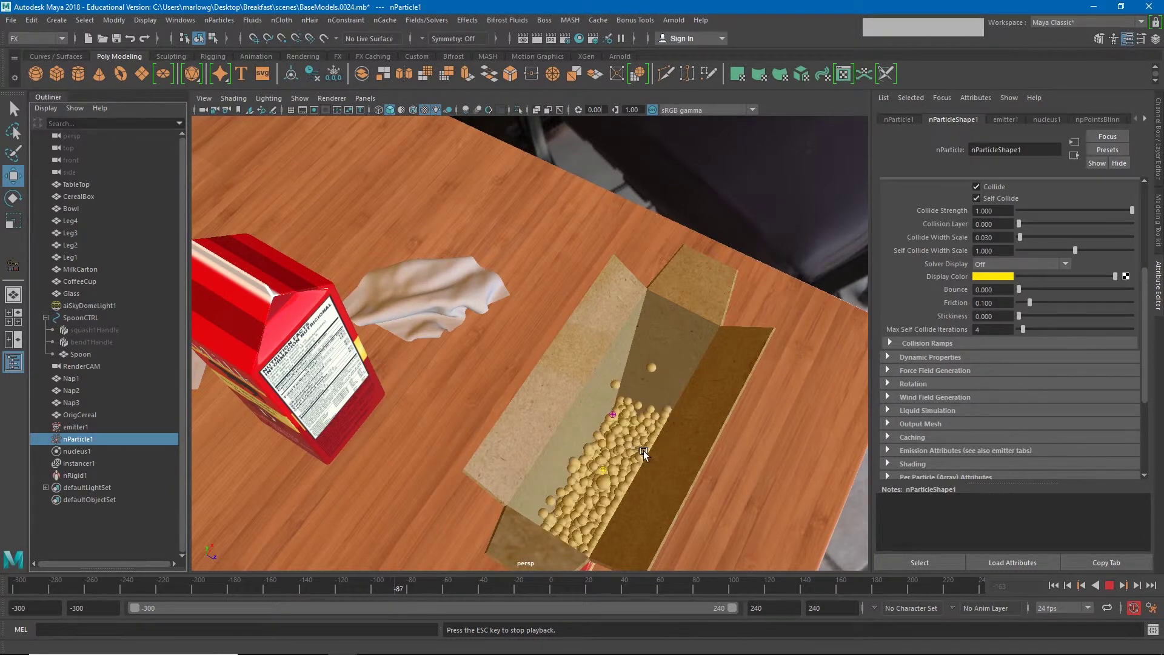
- Set nParticle1's Damp to 0.1 under Dynamic Properties and replay the fill from the start
click(1111, 584)
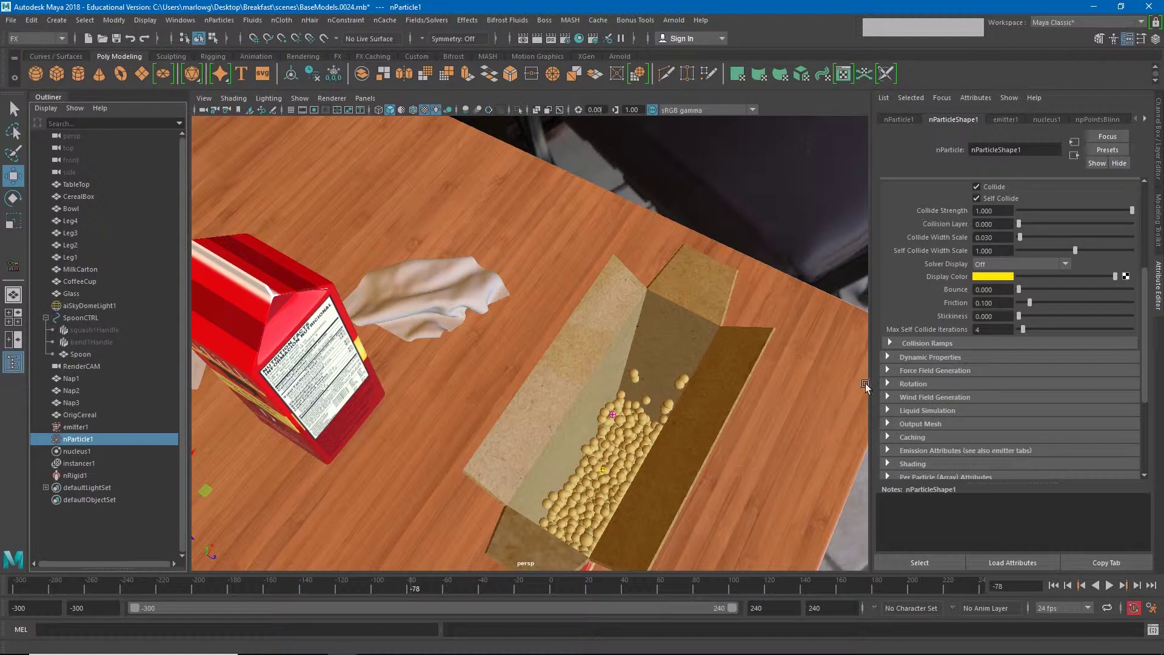
click(888, 357)
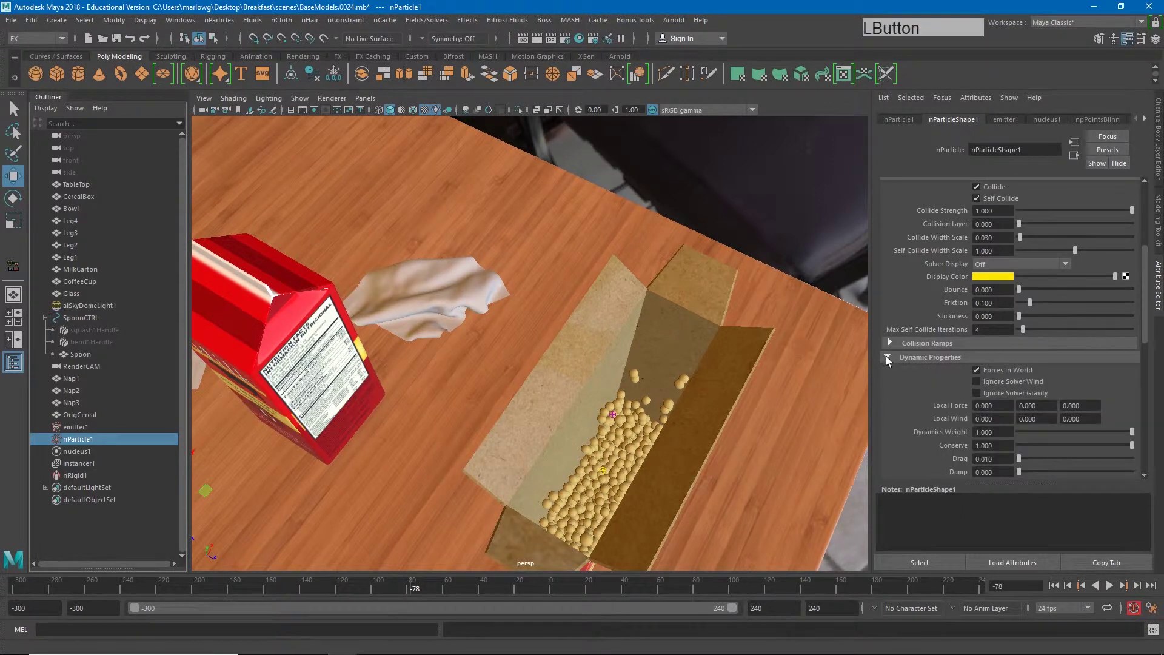
scroll(923, 397, down, 2)
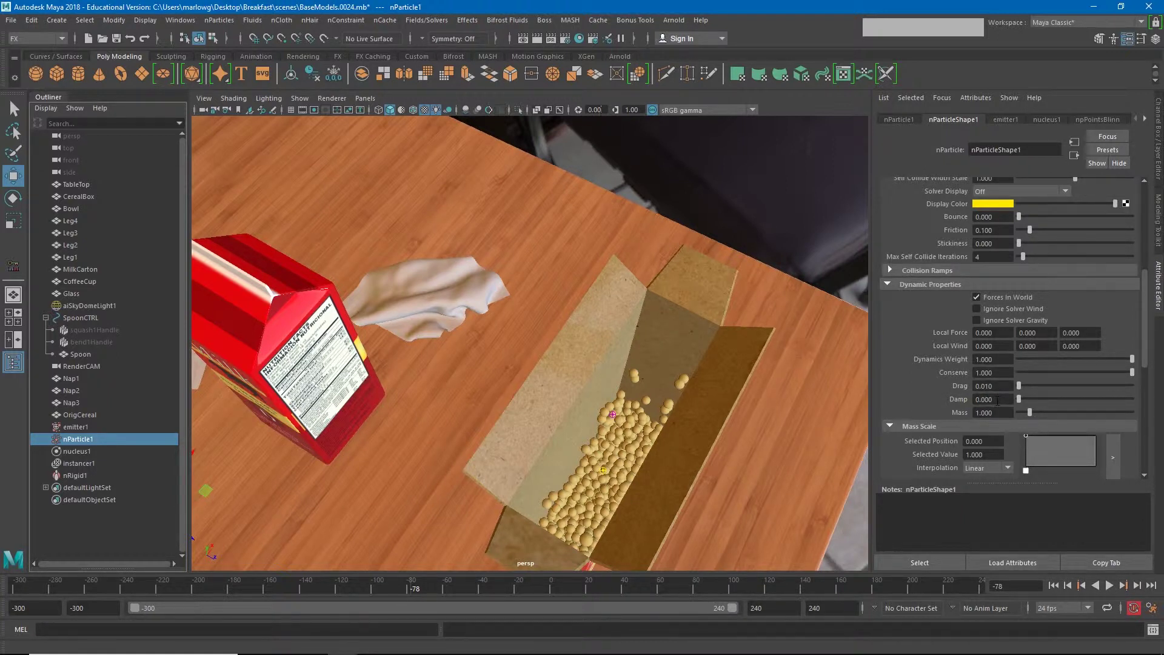
double_click(998, 399)
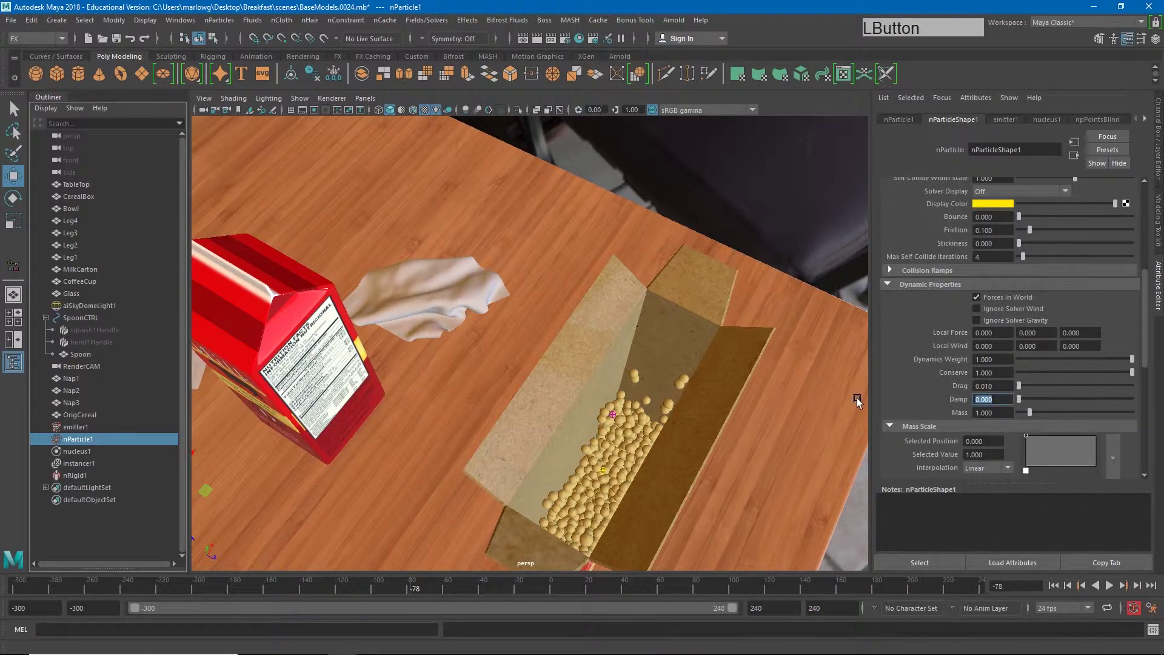
text(.1)
key(KP_Enter)
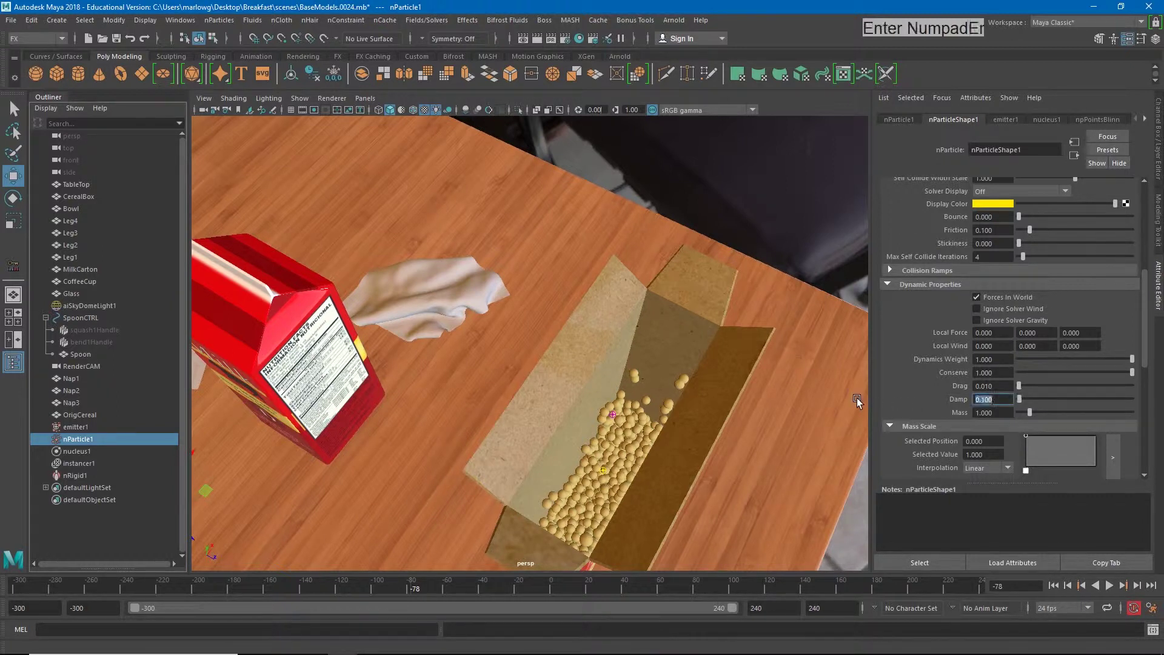
text(0.100)
click(1055, 586)
click(1110, 587)
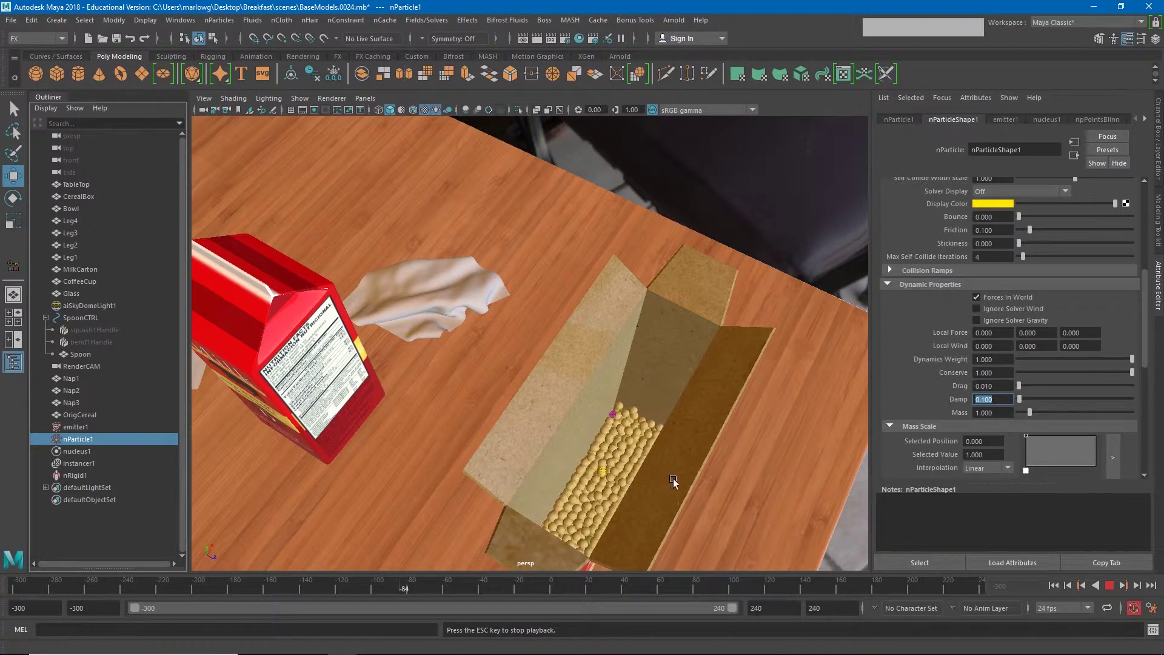
- Try nParticle1 damping at 0.2, then 0.3, playing the simulation after each
click(1112, 587)
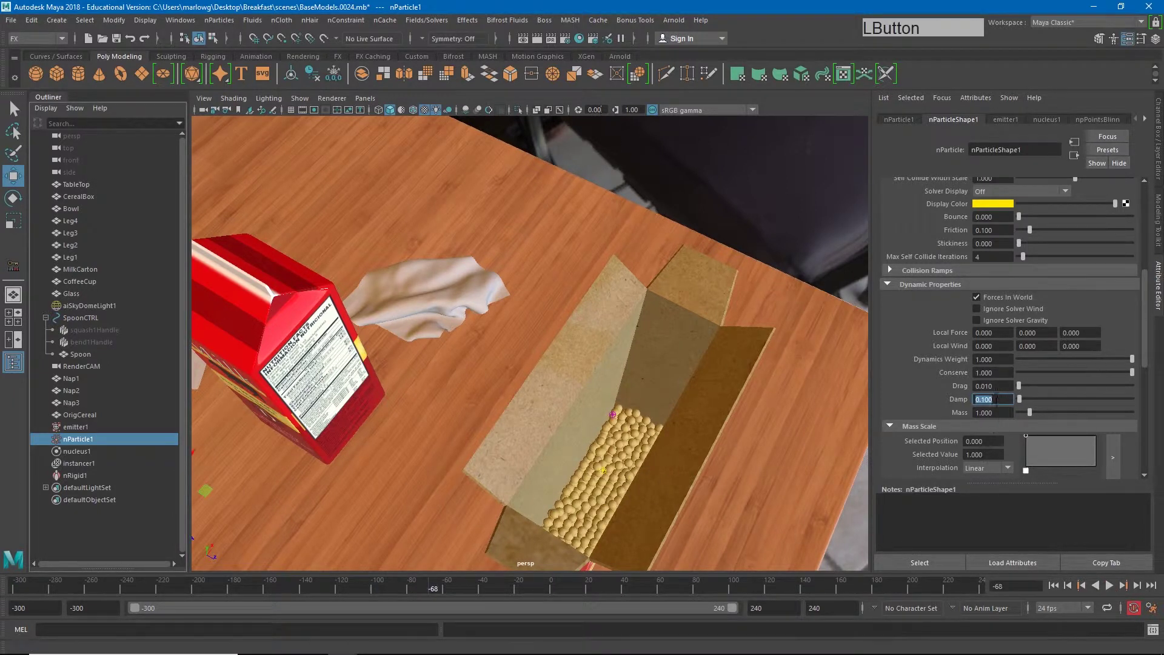
text(2)
key(KP_Enter)
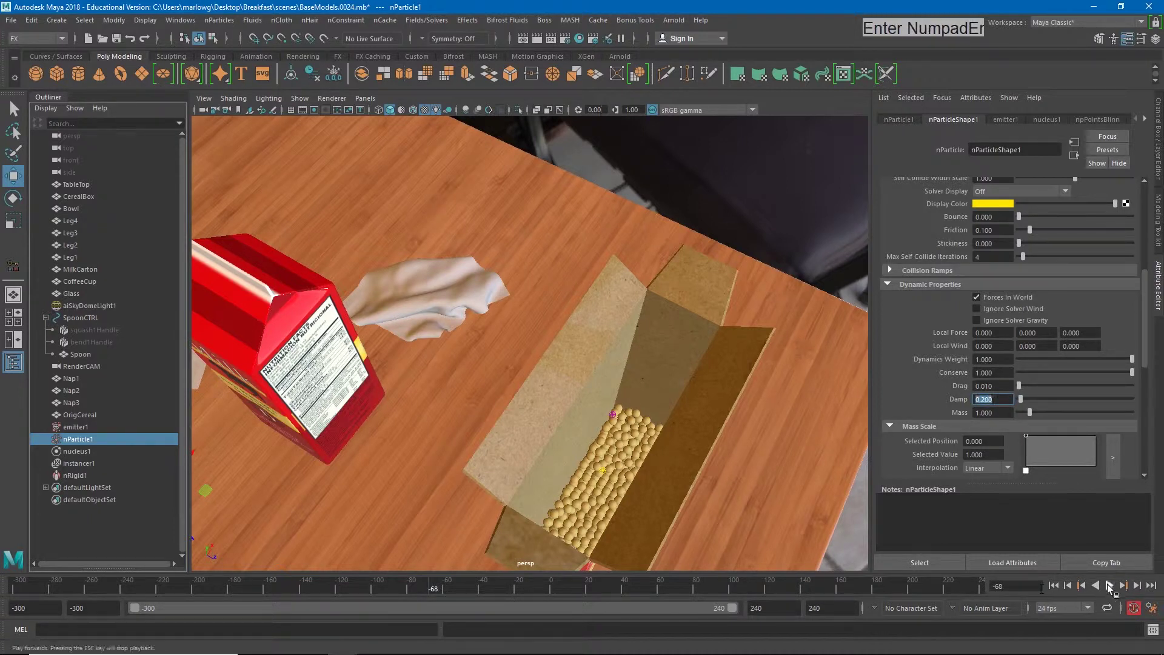
click(1110, 587)
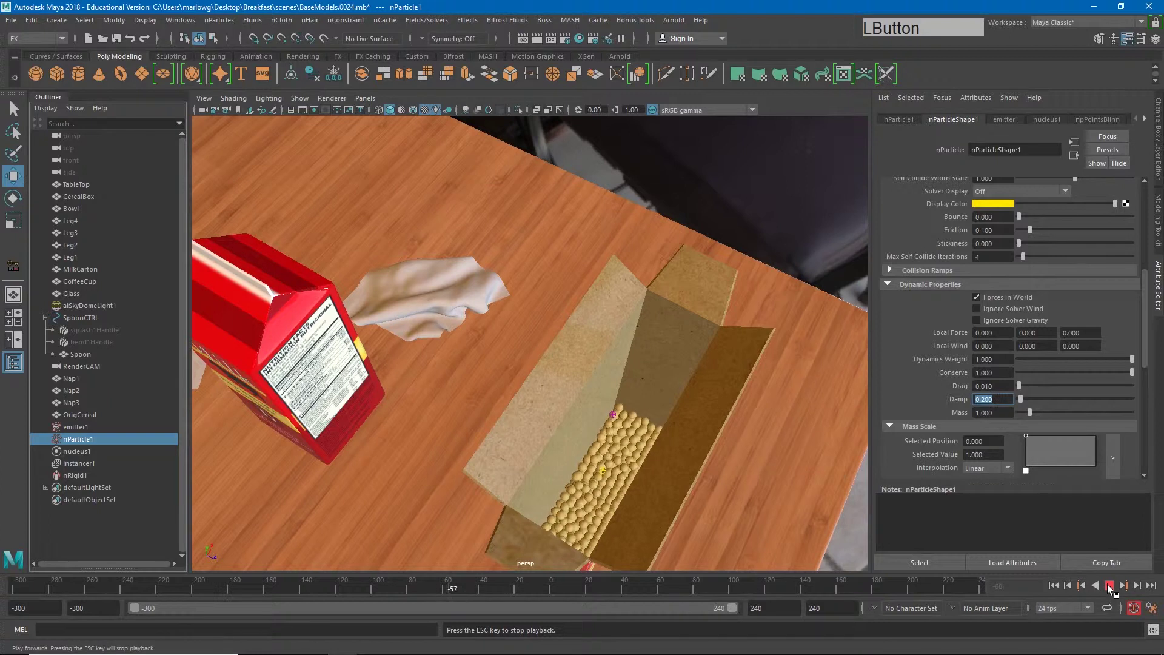
click(1112, 587)
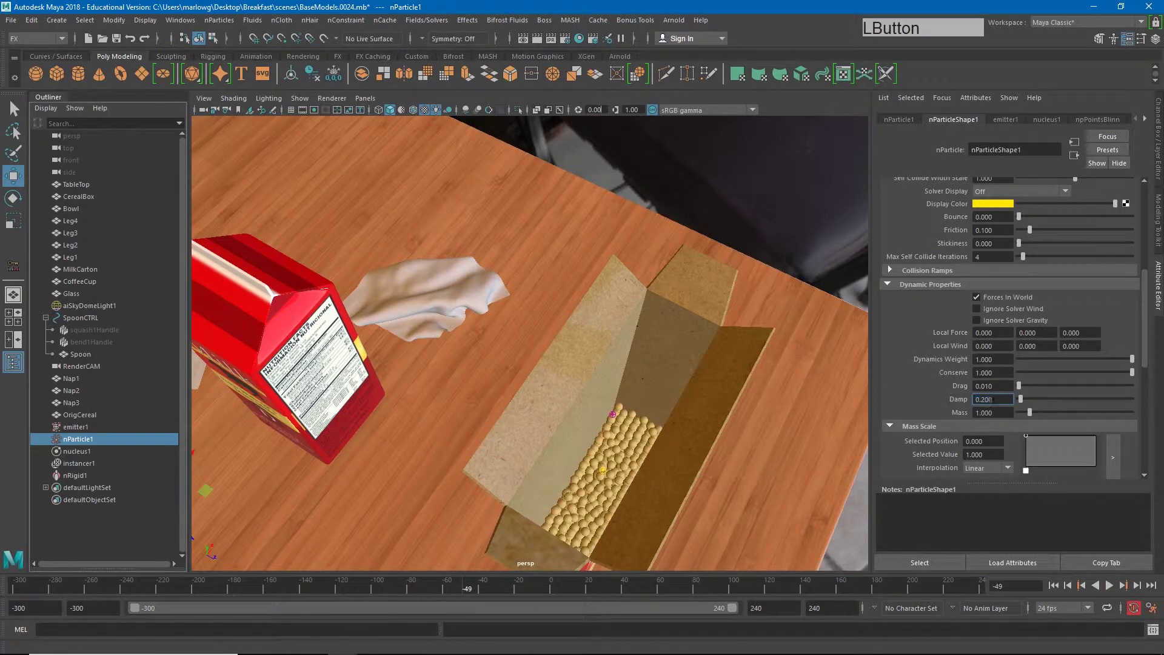
text(3)
key(KP_Enter)
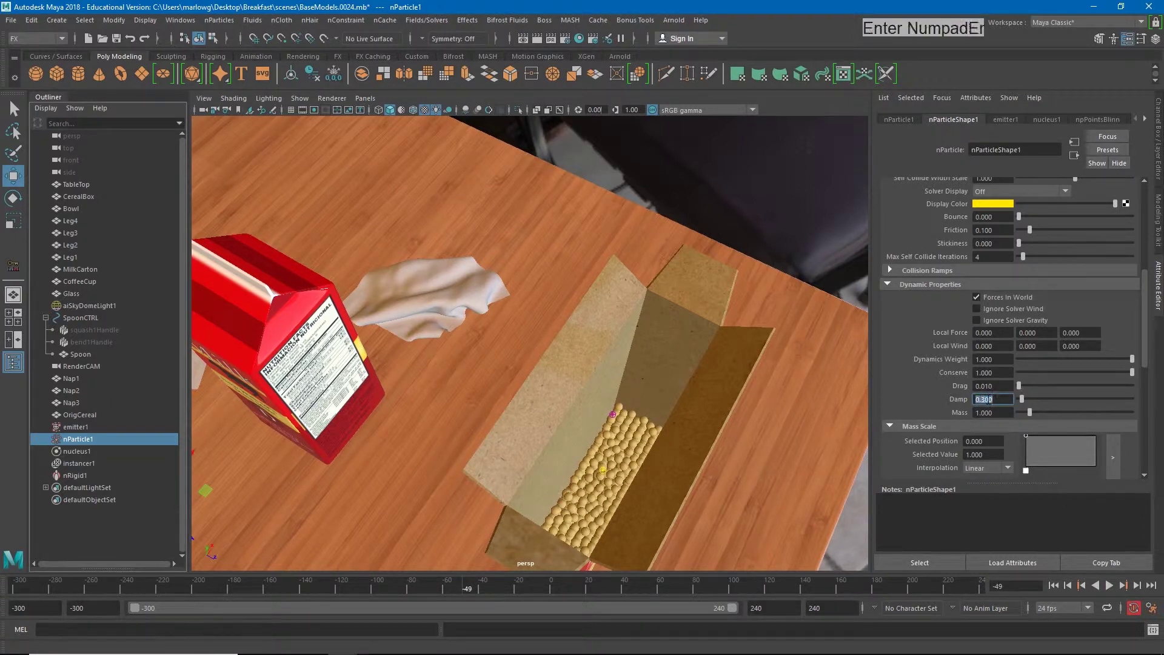
click(1110, 587)
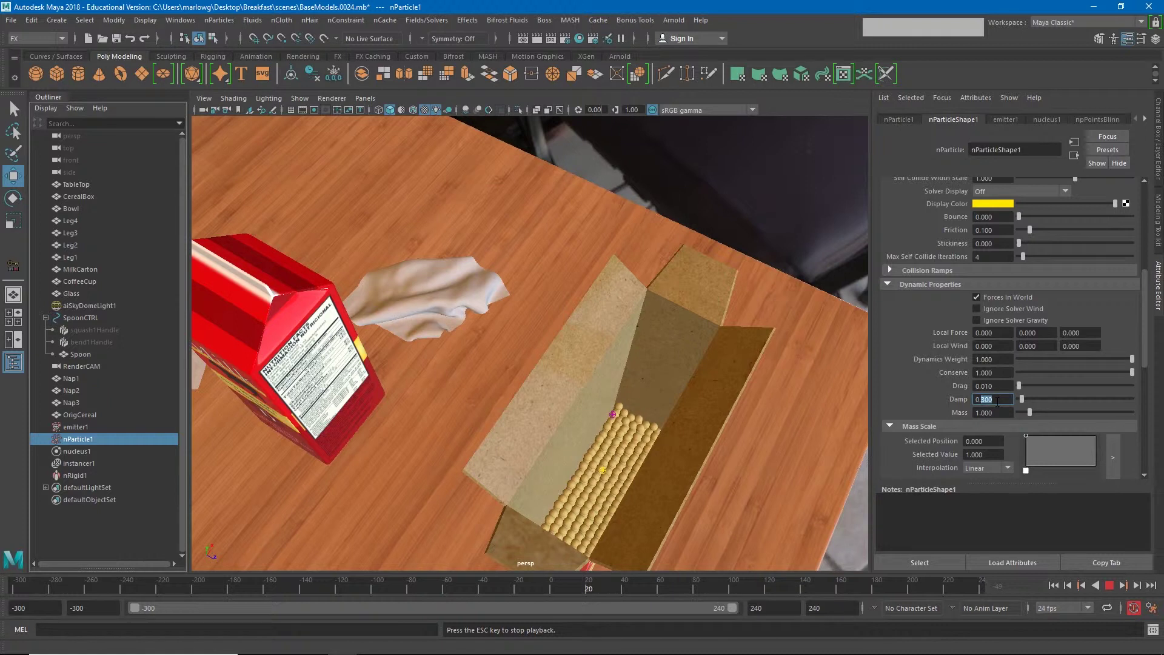
text(.4)
- Set damping to 0.4 and replay the cereal fill from the start
key(KP_Enter)
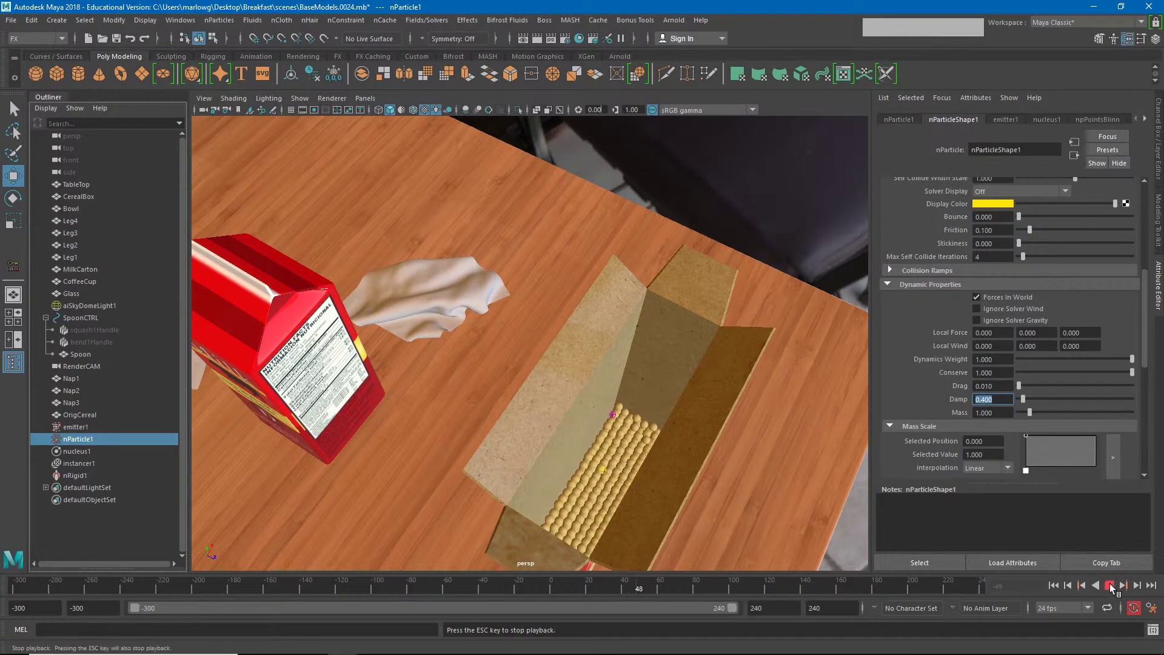
click(1111, 589)
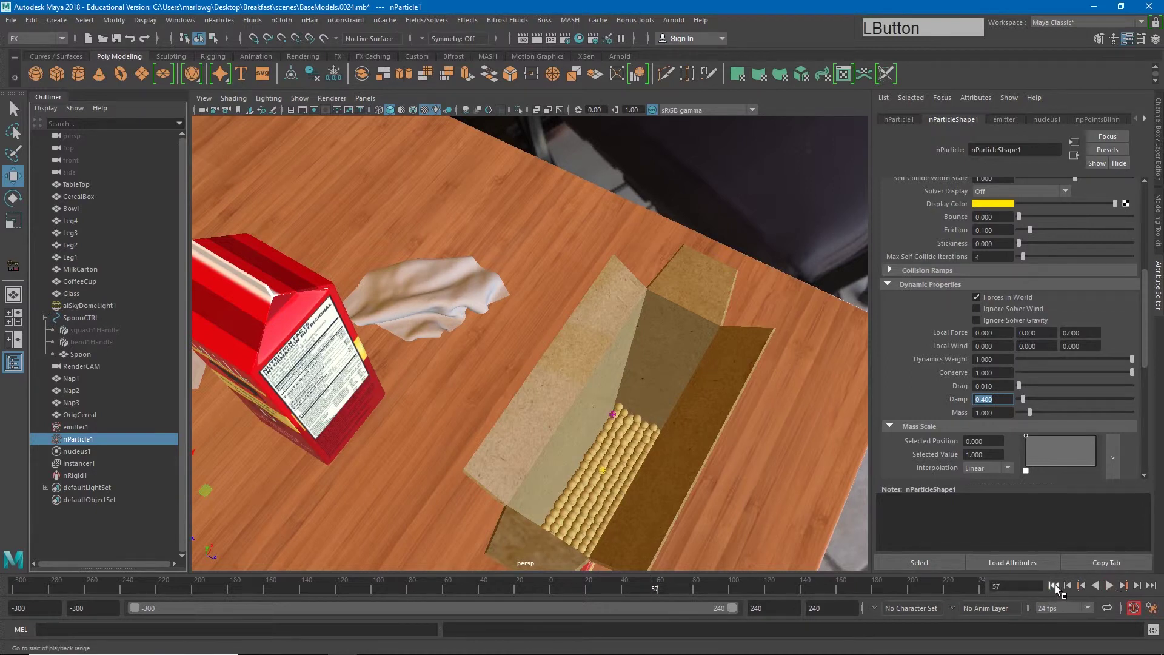
click(1055, 589)
click(1111, 589)
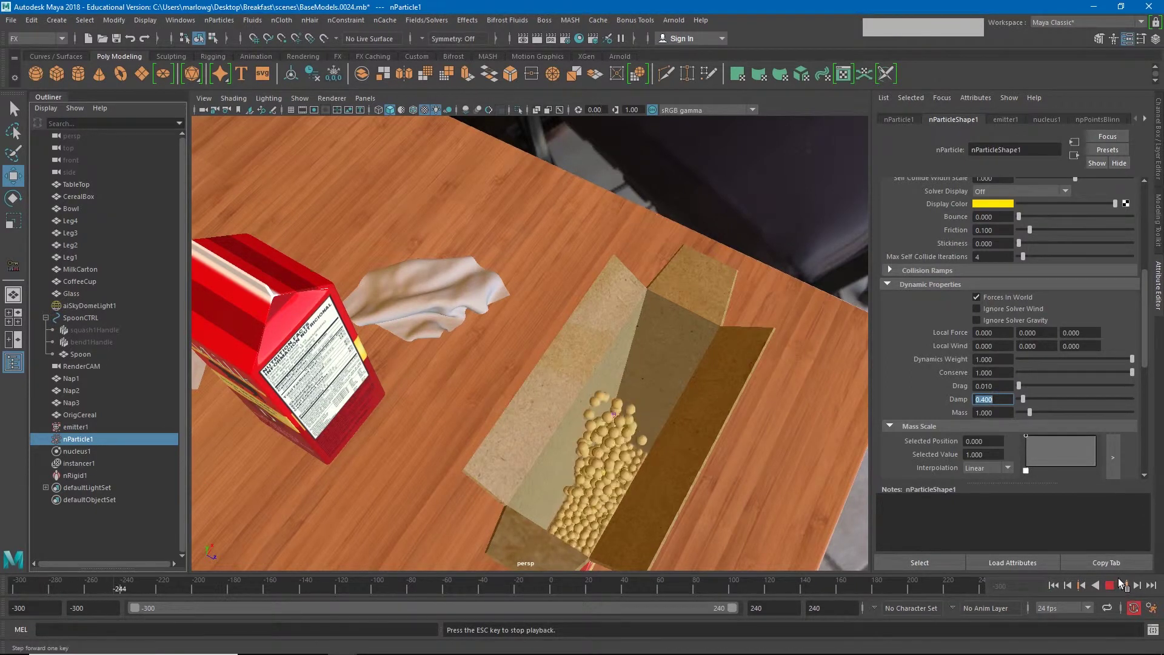